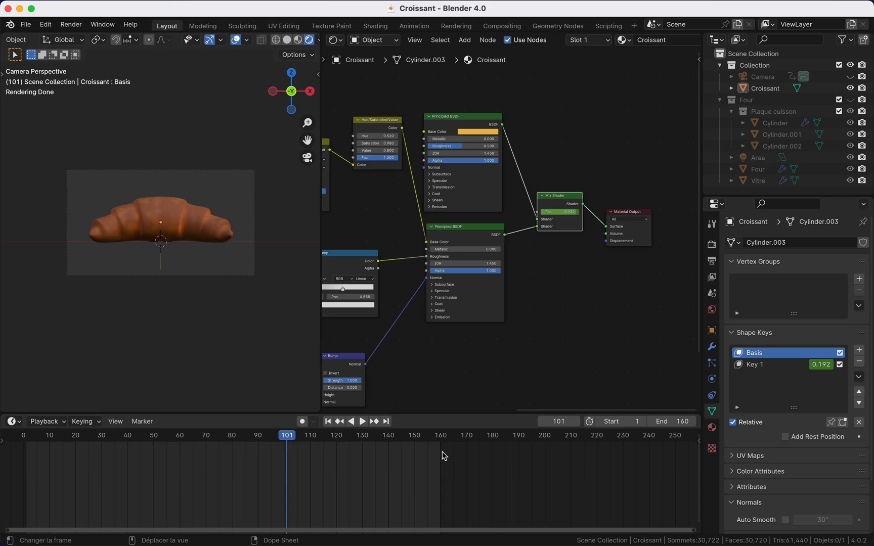
# Step: Add a mesh cube and raise it along Z so it rests above the ground plane
pyautogui.hotkey('shift', 'a')
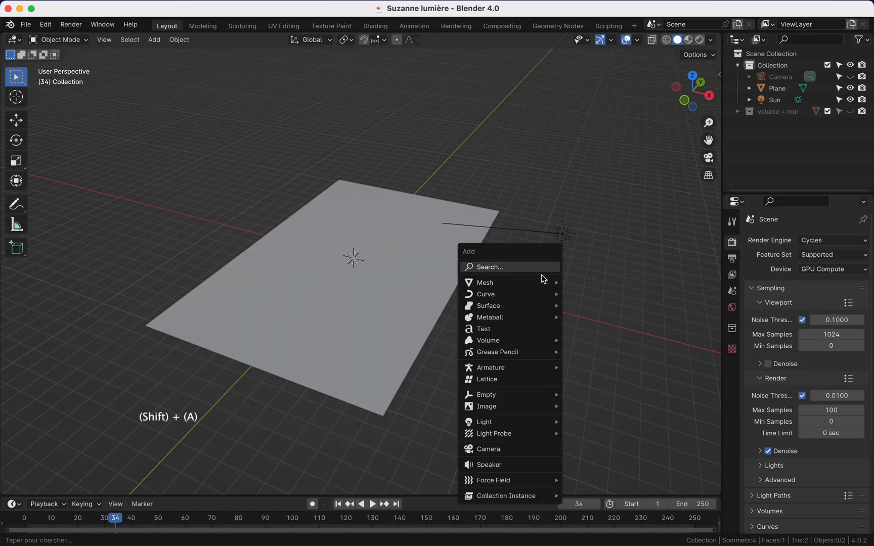
pyautogui.moveTo(549, 283)
pyautogui.click(584, 294)
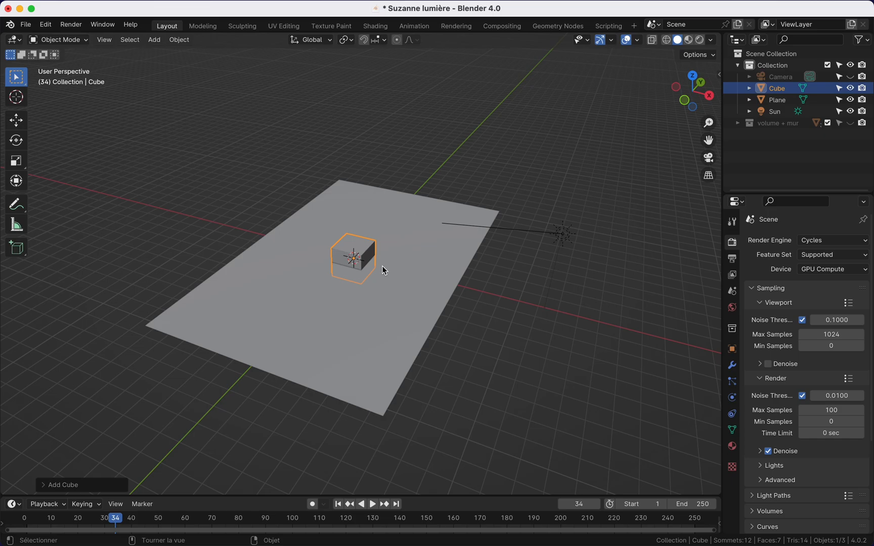
pyautogui.press('g')
pyautogui.press('z')
pyautogui.click(388, 248)
pyautogui.moveTo(354, 283); pyautogui.dragTo(394, 249, button='middle')
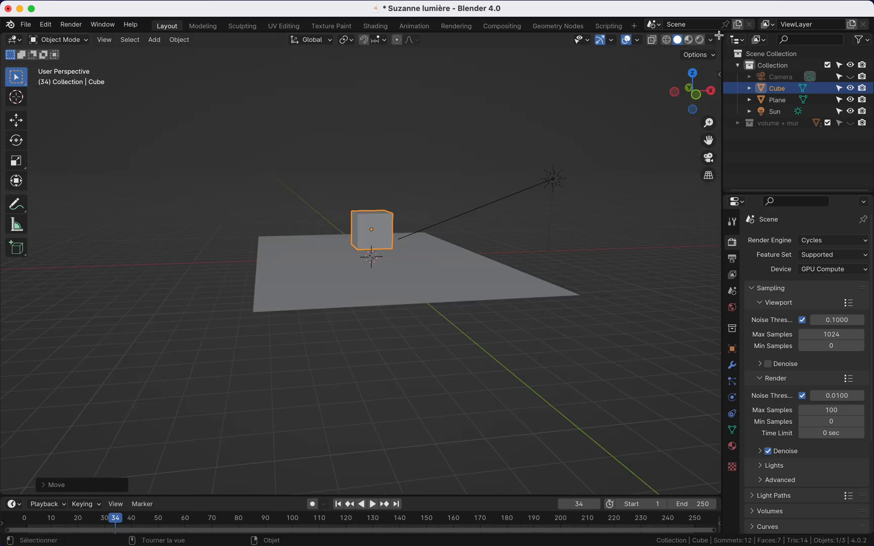
# Step: Split the 3D viewport vertically and turn the second area into a Shader Editor
pyautogui.moveTo(719, 36); pyautogui.dragTo(451, 76)
pyautogui.click(14, 40)
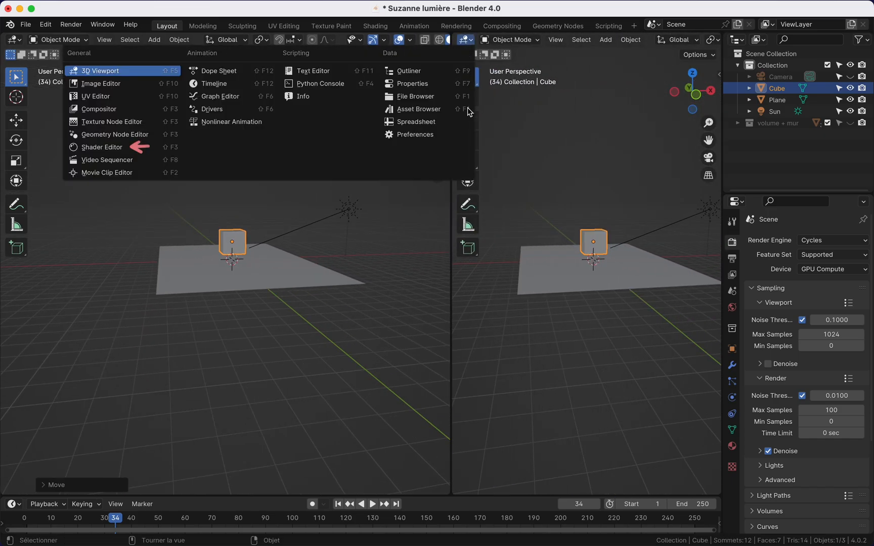
pyautogui.click(149, 151)
pyautogui.scroll(-3, 655, 43)
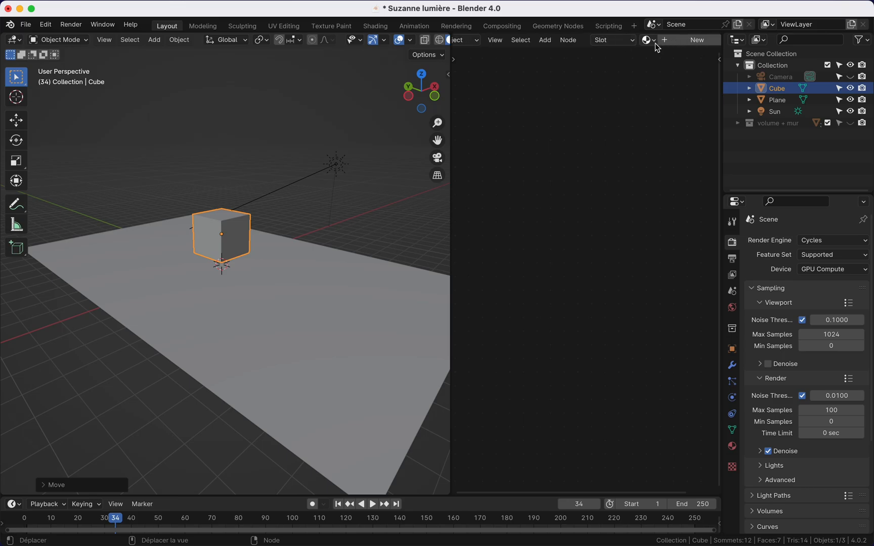
# Step: Create a new material for the cube and delete its Principled BSDF node
pyautogui.click(655, 43)
pyautogui.scroll(-3, 567, 237)
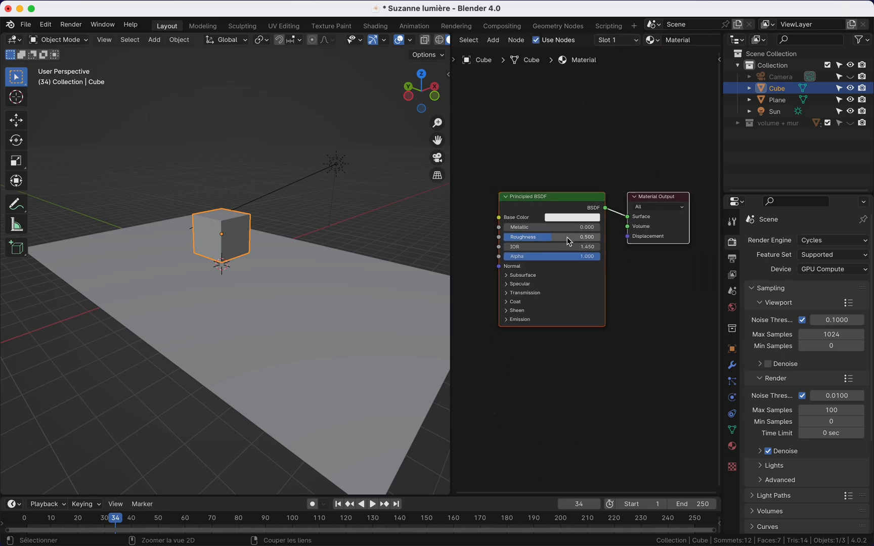
pyautogui.moveTo(450, 240); pyautogui.dragTo(372, 240)
pyautogui.press('x')
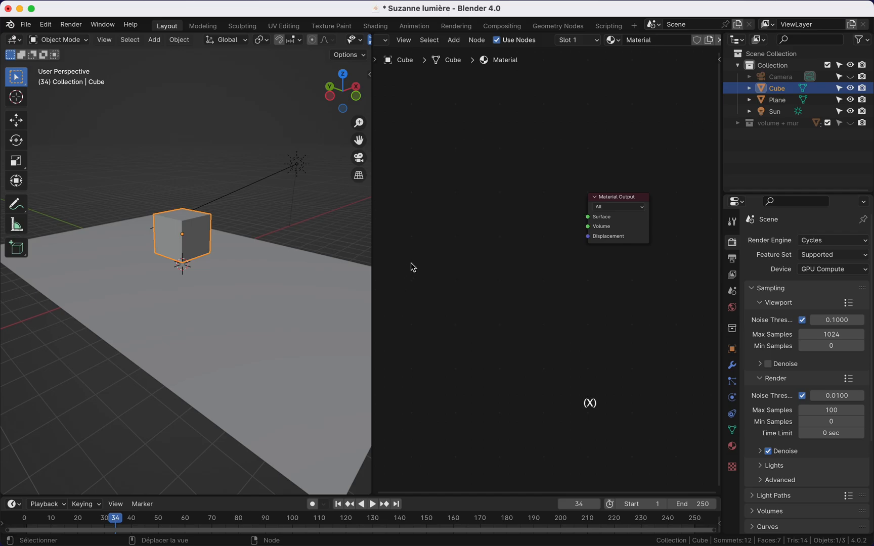
# Step: Add a Principled Volume shader and connect its Volume output to the Material Output's Volume input
pyautogui.hotkey('shift', 'a')
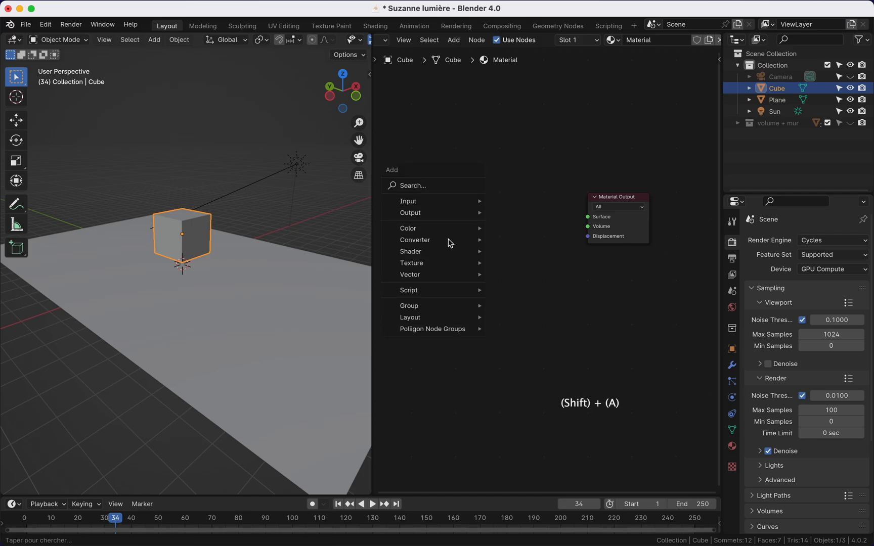
pyautogui.moveTo(448, 253)
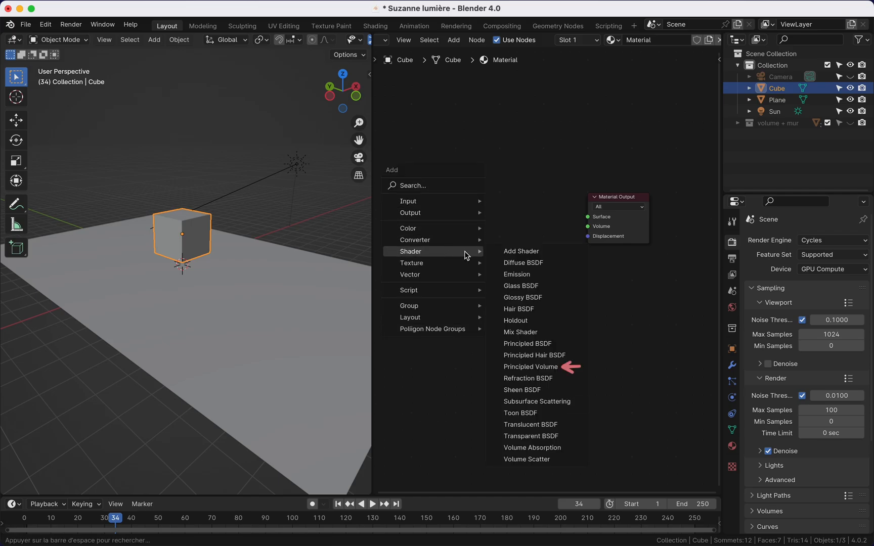
pyautogui.click(530, 372)
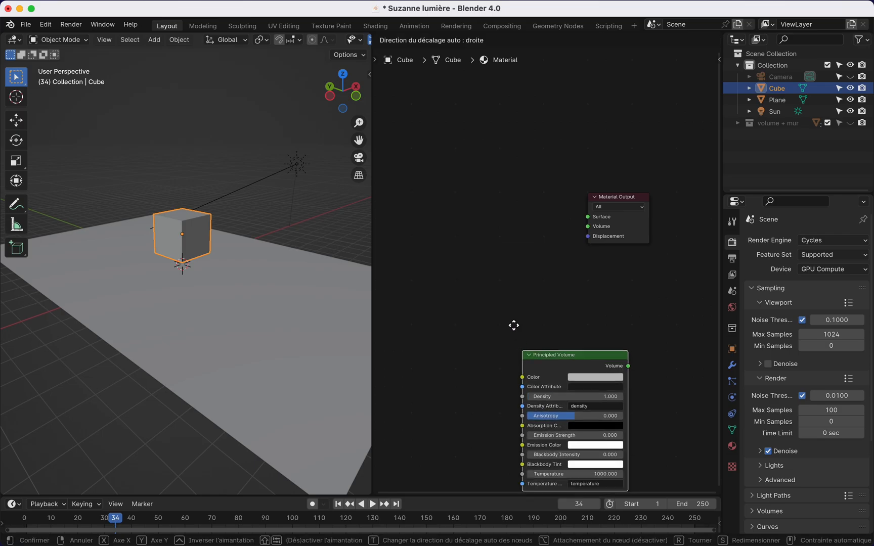
pyautogui.click(520, 198)
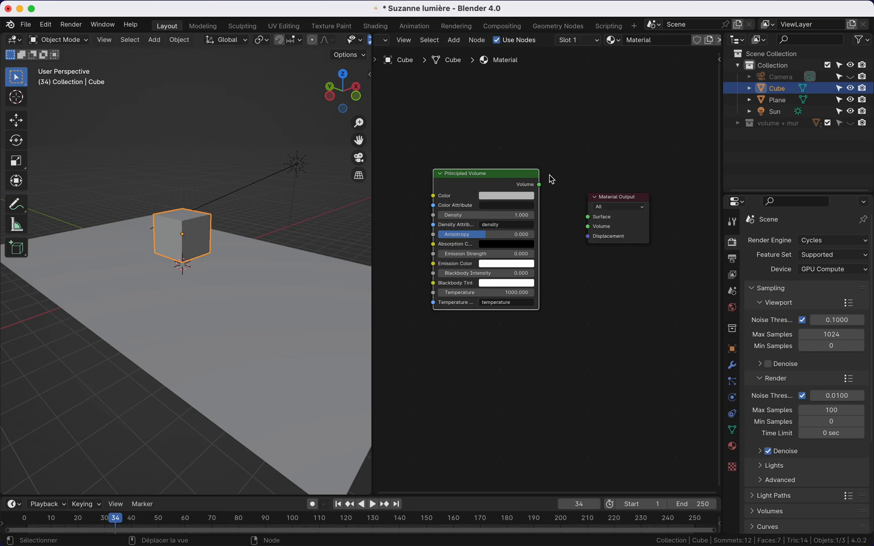
pyautogui.moveTo(541, 185); pyautogui.dragTo(588, 227)
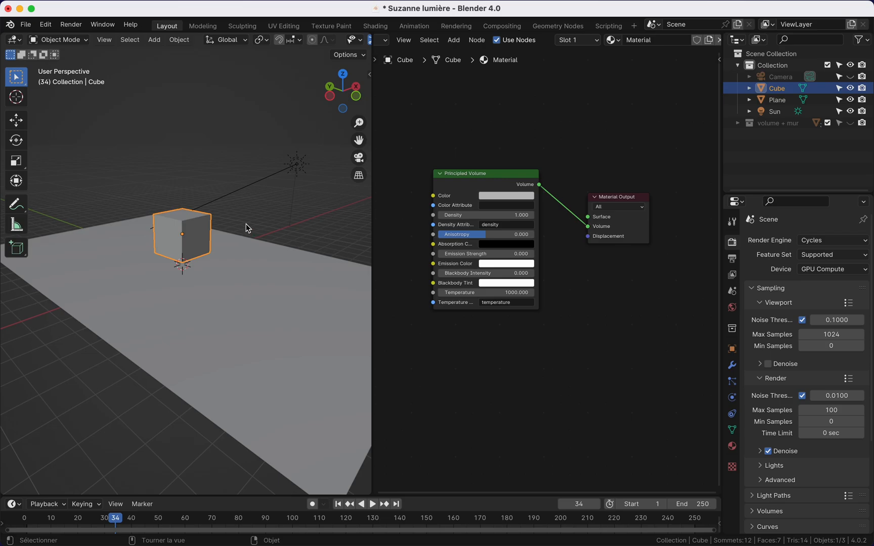
# Step: Switch the 3D viewport to rendered shading, deselect the cube and inspect its volume effect
pyautogui.press('z')
pyautogui.click(250, 180)
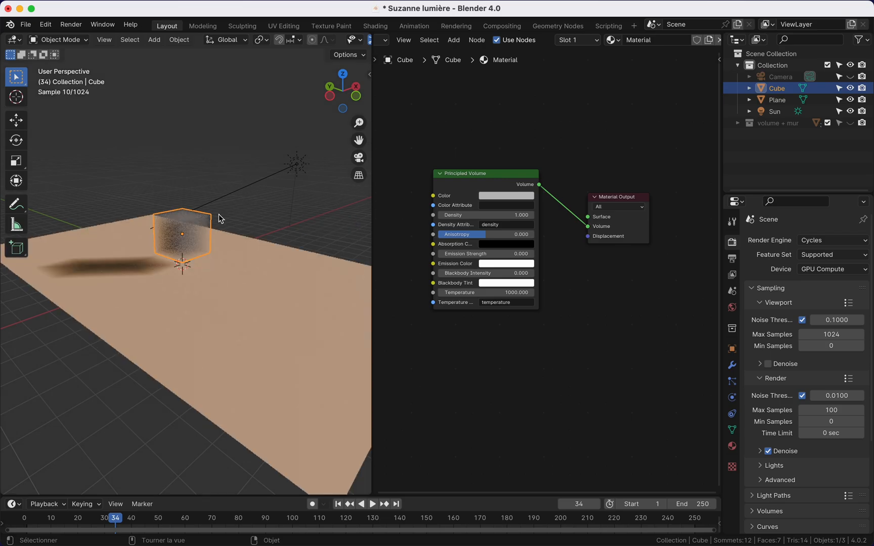
pyautogui.click(86, 387)
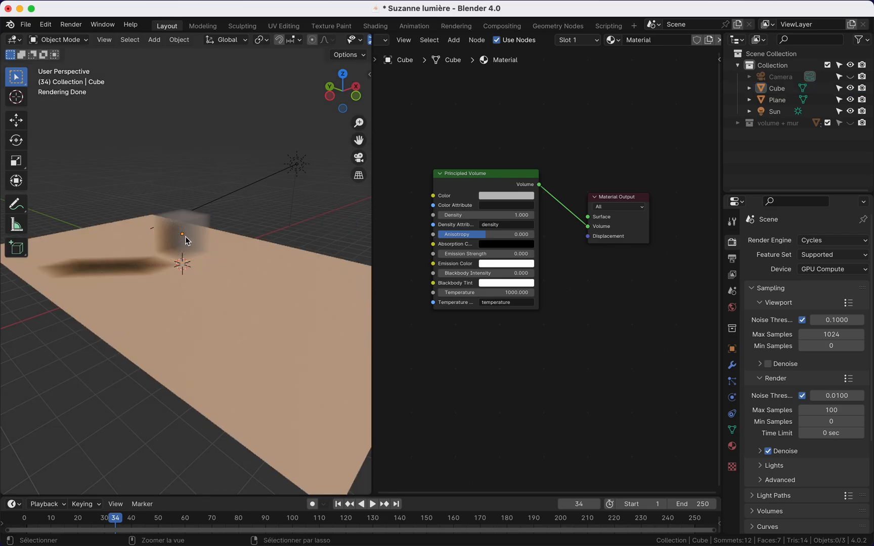
pyautogui.keyDown('ctrl'); pyautogui.scroll(2, 185, 236); pyautogui.keyUp('ctrl')
pyautogui.hscroll(3, 185, 236)
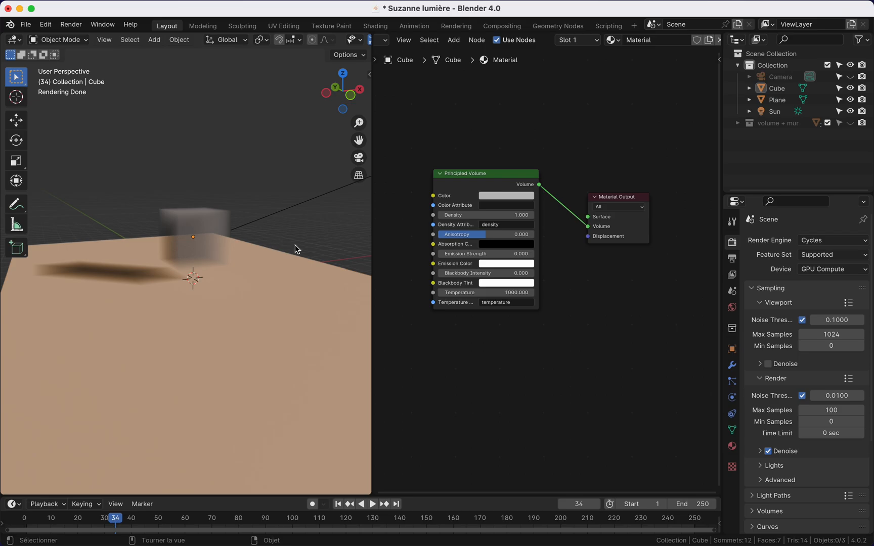
# Step: Set the Principled Volume's colour to a muted pinkish red and adjust its Density and Emission Strength
pyautogui.click(519, 198)
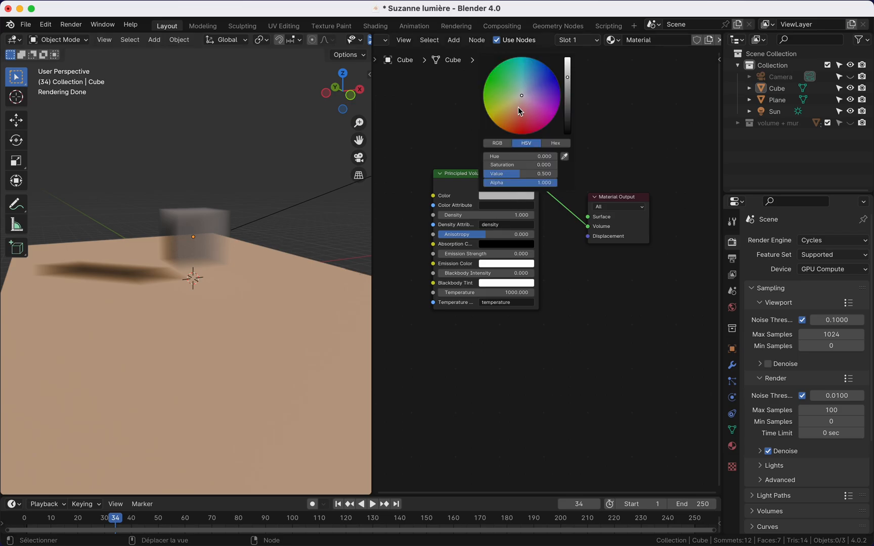
pyautogui.moveTo(514, 90)
pyautogui.mouseDown()
pyautogui.moveTo(509, 84)
pyautogui.moveTo(526, 113)
pyautogui.mouseUp()
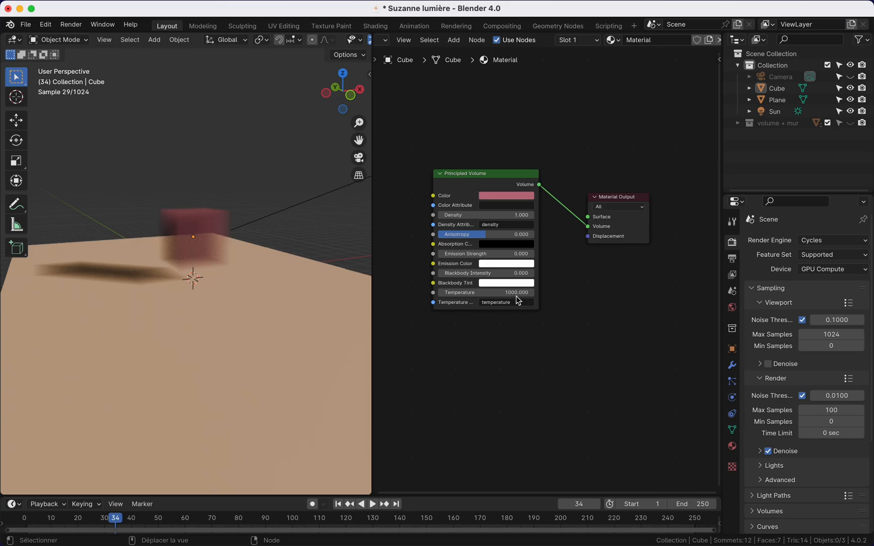
pyautogui.moveTo(491, 215)
pyautogui.mouseDown()
pyautogui.moveTo(518, 215)
pyautogui.moveTo(481, 214)
pyautogui.moveTo(493, 214)
pyautogui.mouseUp()
pyautogui.keyDown('shift'); pyautogui.moveTo(491, 253); pyautogui.dragTo(489, 253); pyautogui.keyUp('shift')
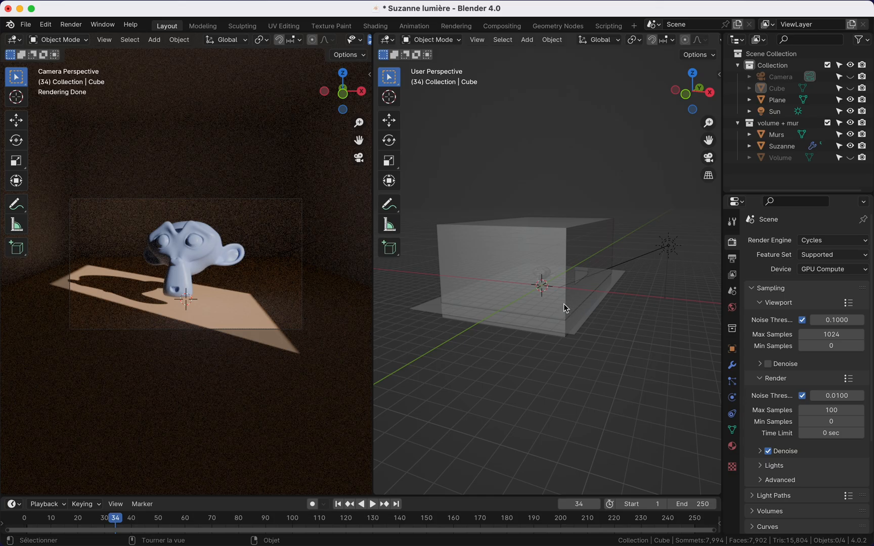
# Step: Unhide the Volume object in the "volume + mur" collection and examine how it fills the walled room around Suzanne
pyautogui.scroll(2, 594, 276)
pyautogui.moveTo(594, 276); pyautogui.dragTo(525, 254, button='middle')
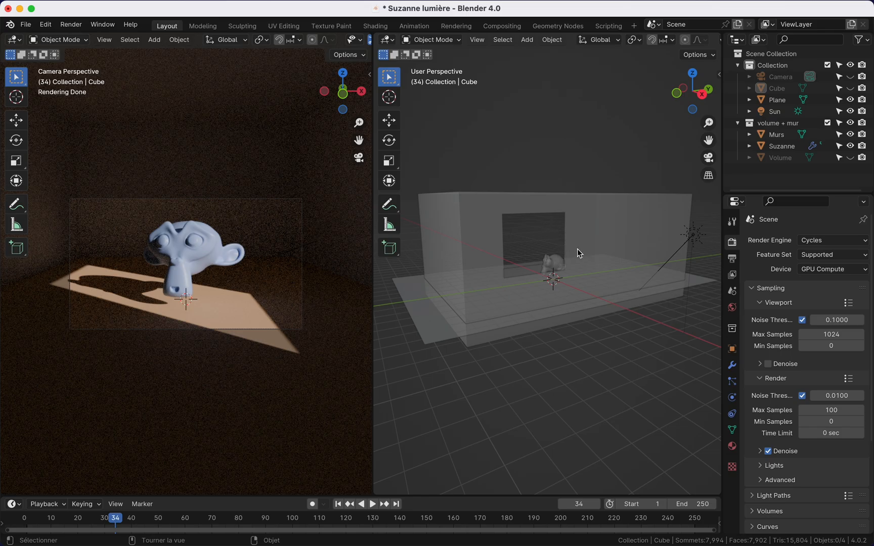
pyautogui.moveTo(577, 249); pyautogui.dragTo(581, 251, button='middle')
pyautogui.hscroll(-5, 580, 251)
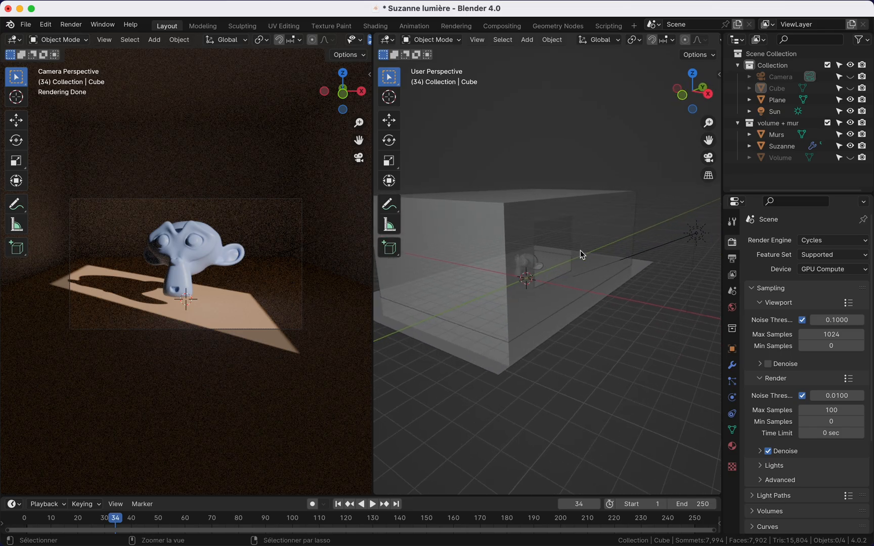
pyautogui.scroll(-3, 581, 251)
pyautogui.hscroll(-3, 580, 250)
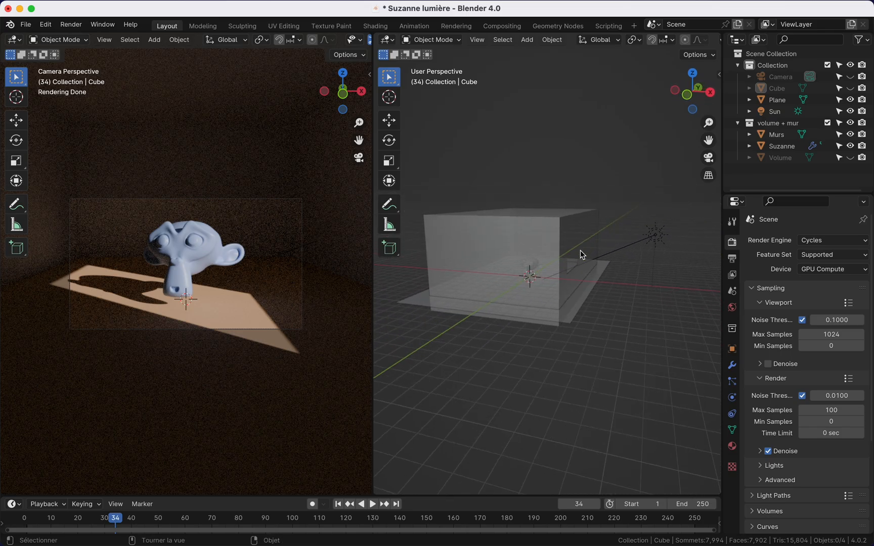
pyautogui.click(850, 157)
pyautogui.click(827, 158)
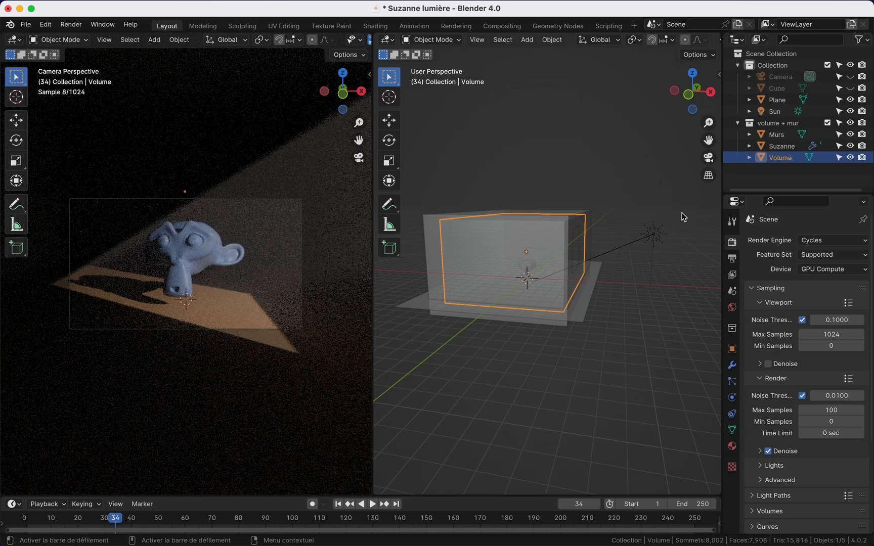
pyautogui.scroll(5, 573, 267)
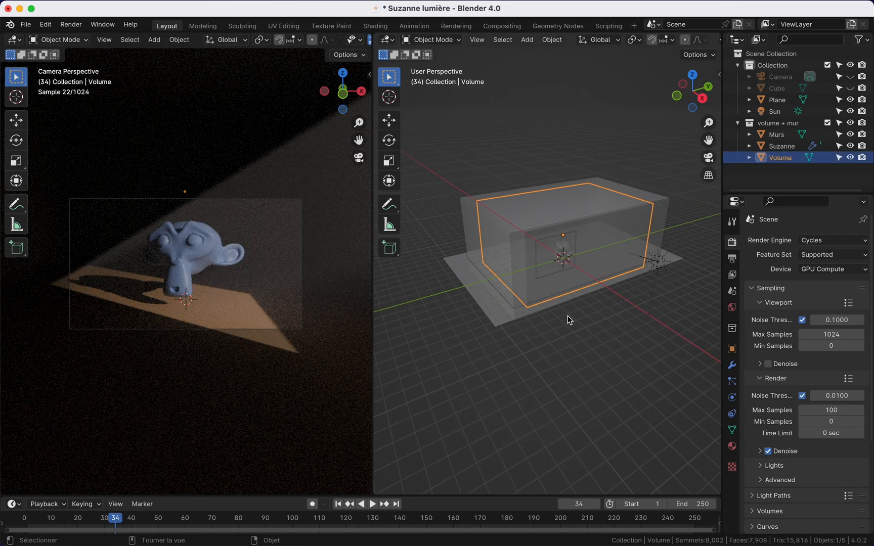
pyautogui.hscroll(-5, 568, 316)
pyautogui.hscroll(3, 567, 318)
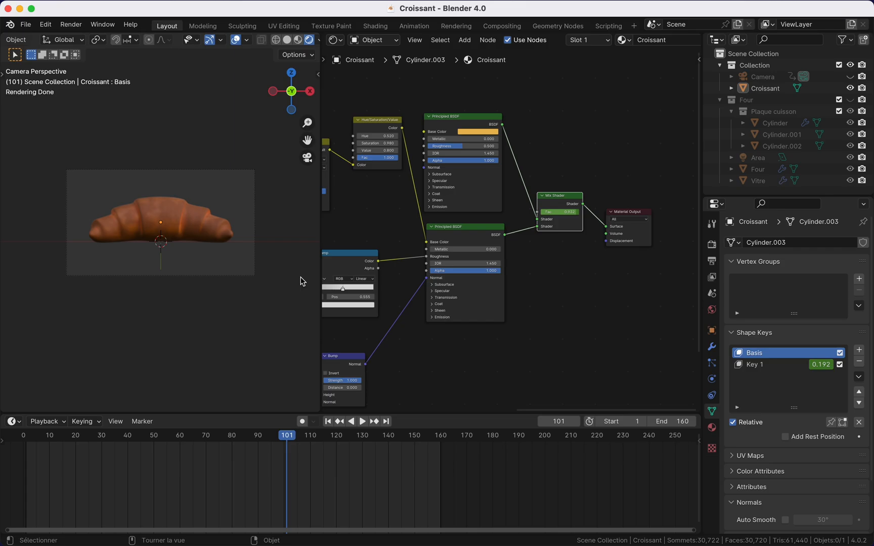
# Step: In the Croissant file, switch to the Modeling workspace, return to Object Mode and add a mesh cube
pyautogui.click(203, 26)
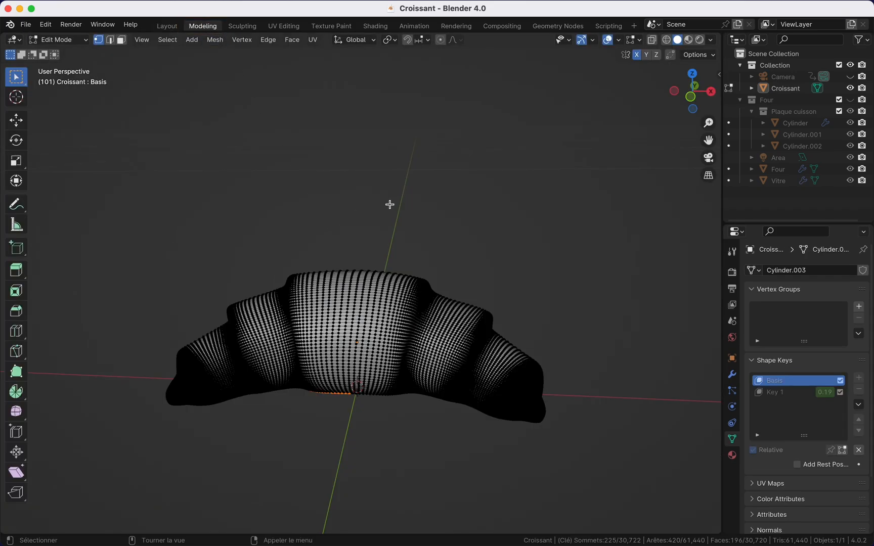
pyautogui.press('Tab')
pyautogui.scroll(-5, 392, 259)
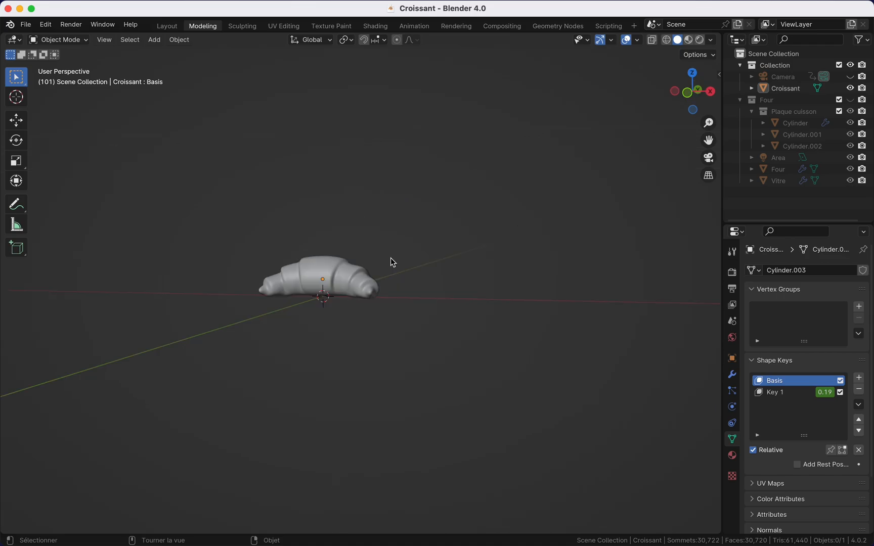
pyautogui.hotkey('shift', 'a')
pyautogui.moveTo(403, 274)
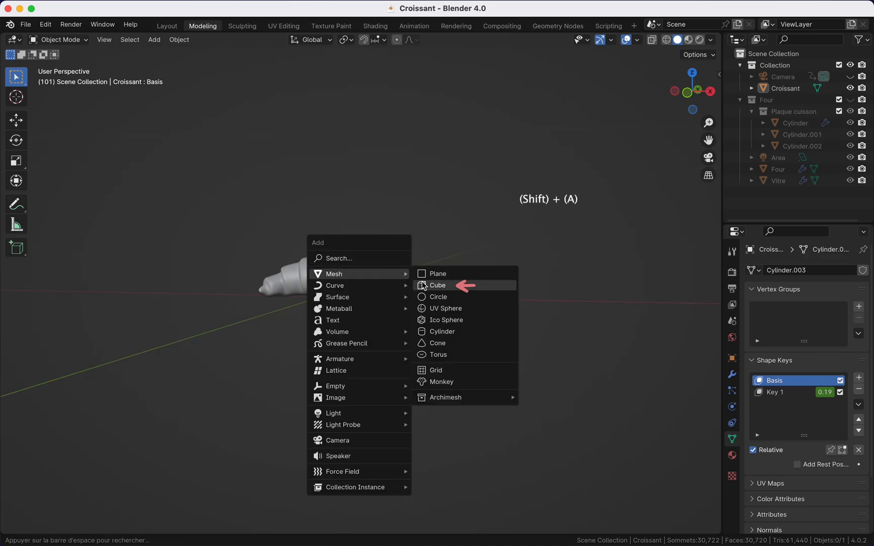
pyautogui.click(438, 285)
pyautogui.scroll(-5, 520, 315)
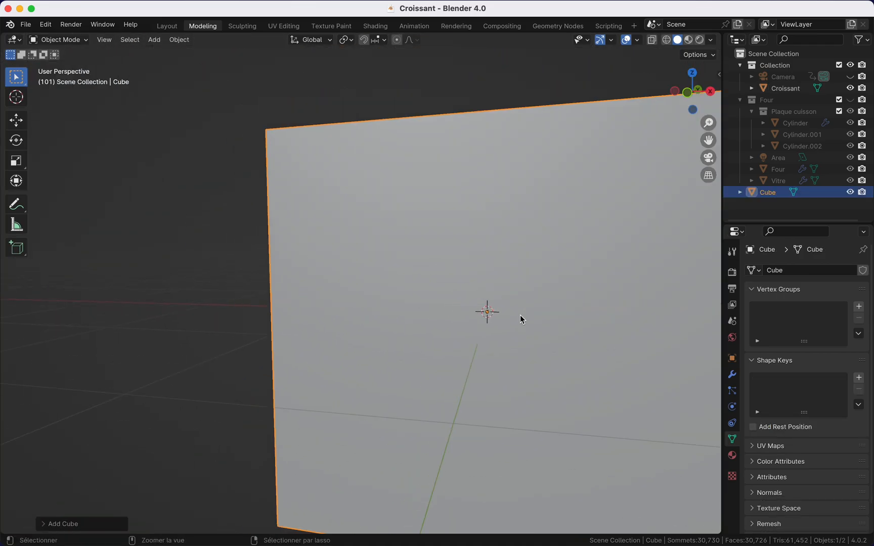
# Step: Turn on X-ray display and scale the cube down uniformly until it closely surrounds the croissant
pyautogui.press('s')
pyautogui.click(527, 302)
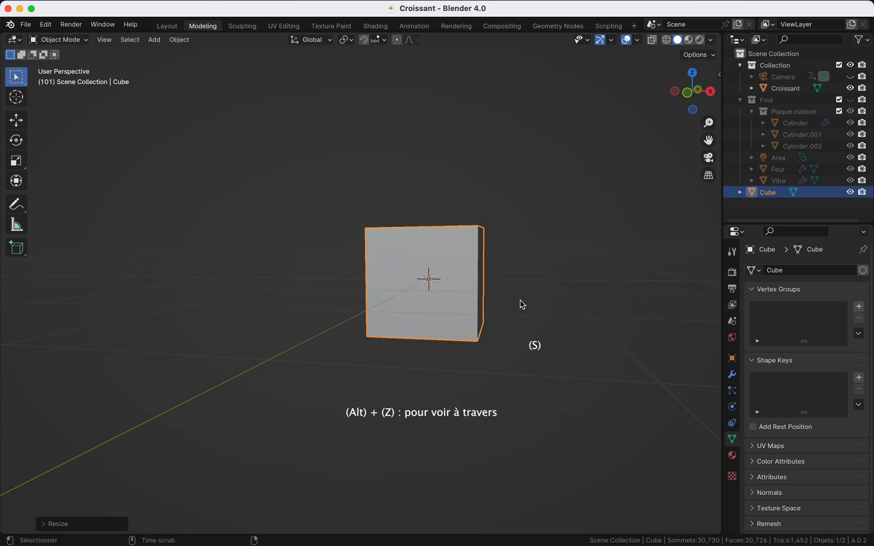
pyautogui.press('s')
pyautogui.click(476, 280)
pyautogui.scroll(3, 476, 280)
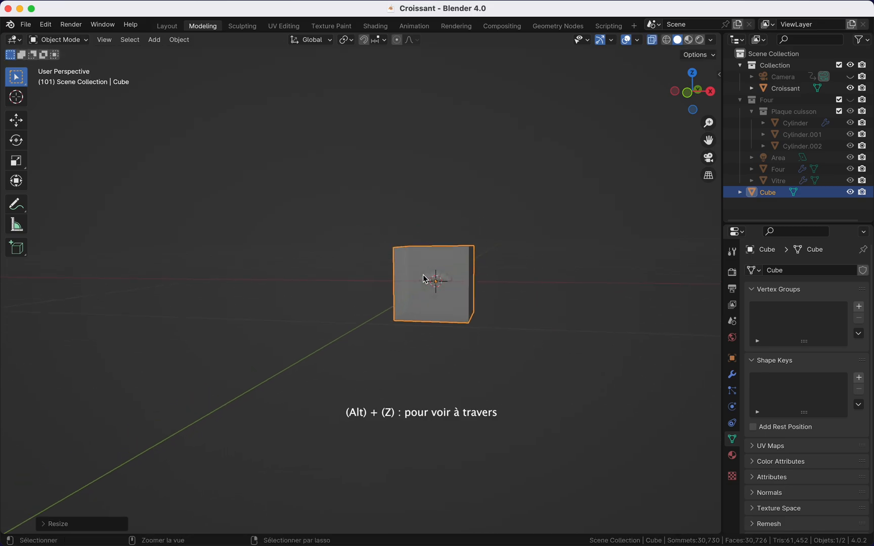
pyautogui.press('s')
pyautogui.click(485, 277)
pyautogui.keyDown('ctrl'); pyautogui.scroll(2, 485, 278); pyautogui.keyUp('ctrl')
pyautogui.hscroll(-3, 486, 278)
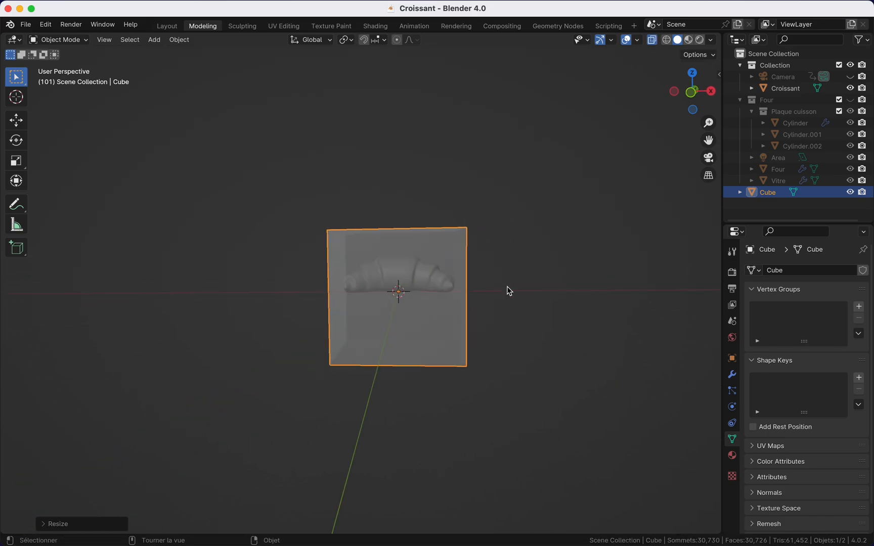
pyautogui.press('s')
pyautogui.click(506, 289)
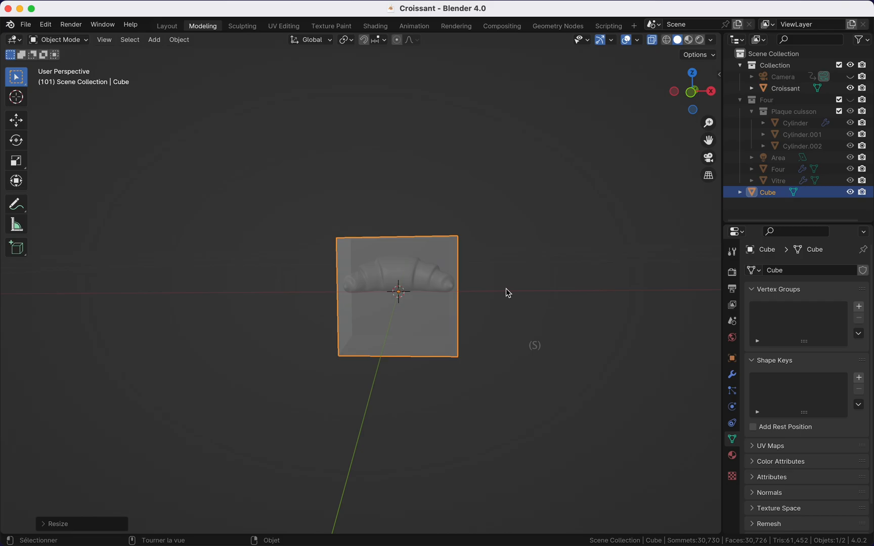
# Step: In front view, flatten the cube along Z and raise it so it fits around the croissant's height
pyautogui.click(690, 93)
pyautogui.press('s')
pyautogui.press('z')
pyautogui.click(475, 252)
pyautogui.press('g')
pyautogui.press('z')
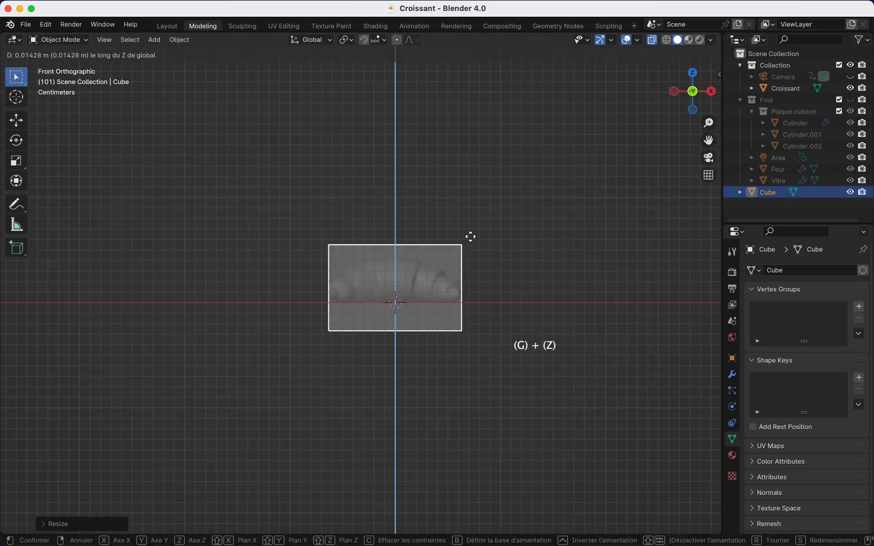
pyautogui.click(472, 236)
pyautogui.press('s')
pyautogui.press('z')
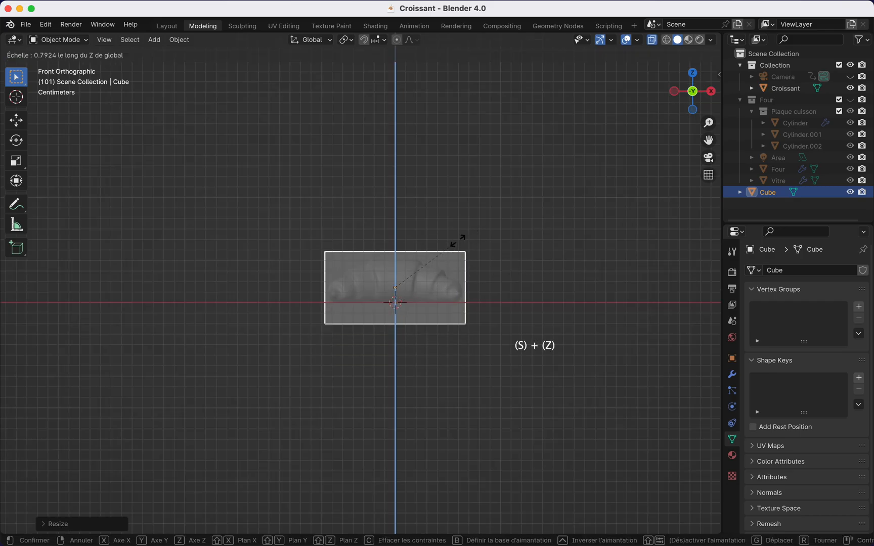
pyautogui.click(460, 245)
# Step: In top view, narrow the cube along Y and shift it along Y so it fits closely around the croissant
pyautogui.hscroll(5, 450, 280)
pyautogui.click(693, 79)
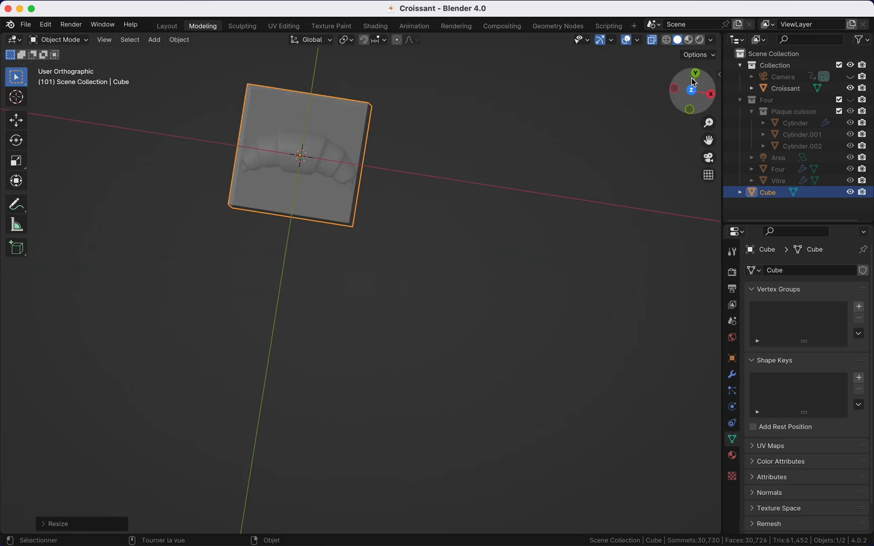
pyautogui.press('s')
pyautogui.press('y')
pyautogui.click(404, 122)
pyautogui.press('g')
pyautogui.press('y')
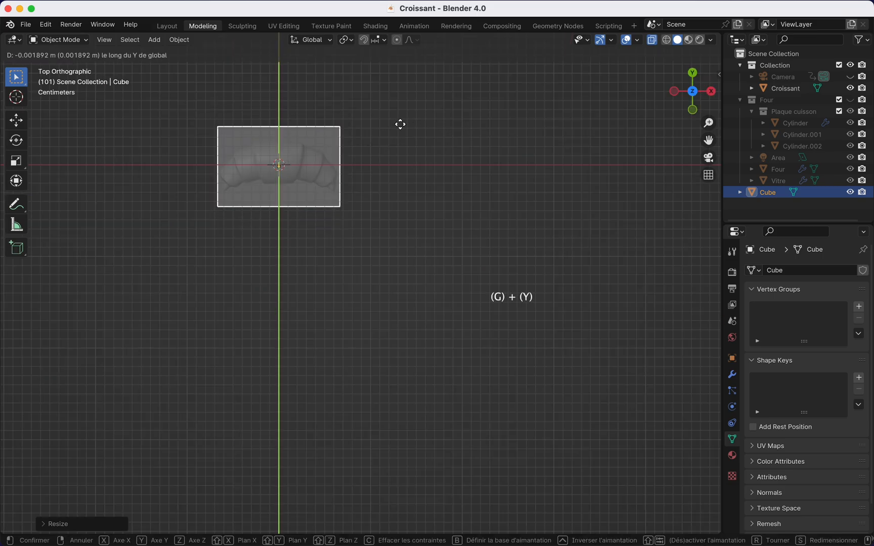
pyautogui.click(400, 125)
pyautogui.scroll(-5, 313, 169)
pyautogui.hscroll(-5, 313, 168)
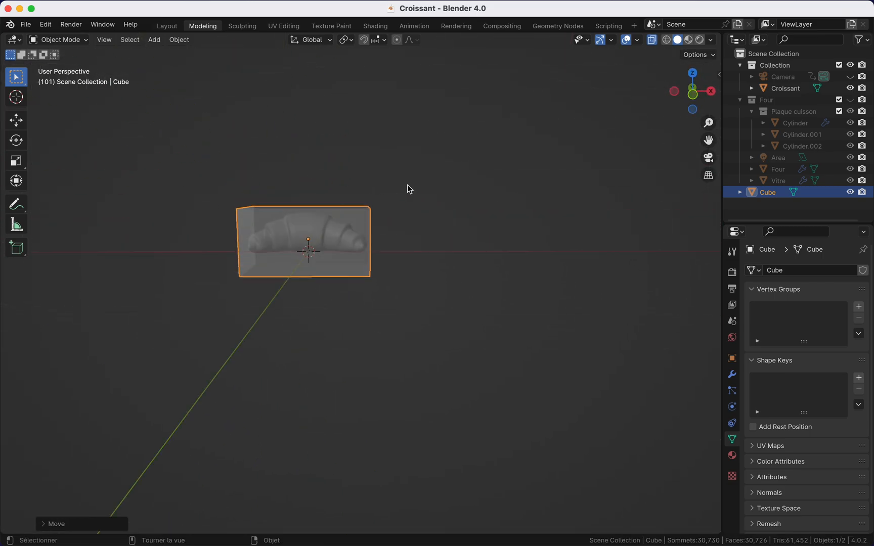
# Step: Apply the cube's scale and rename the object Fumée
pyautogui.hotkey('ctrl', 'a')
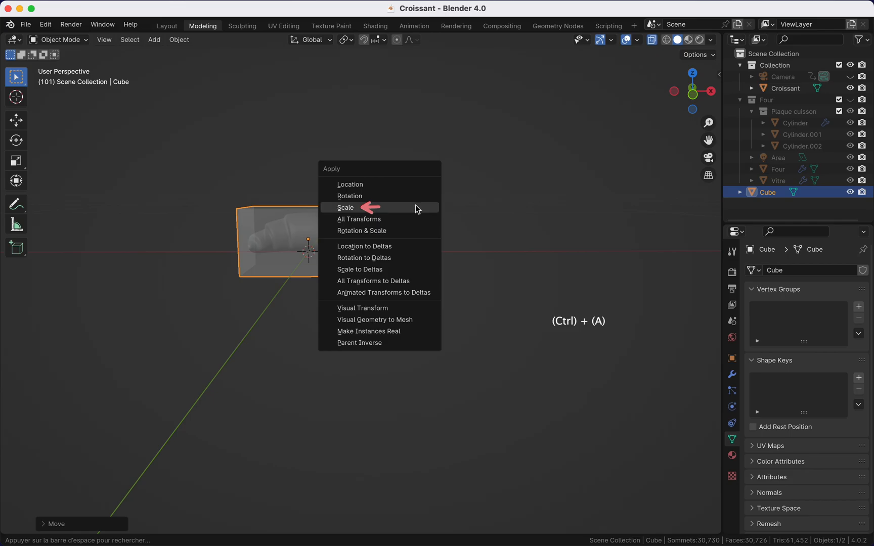
pyautogui.click(417, 206)
pyautogui.hscroll(-2, 416, 204)
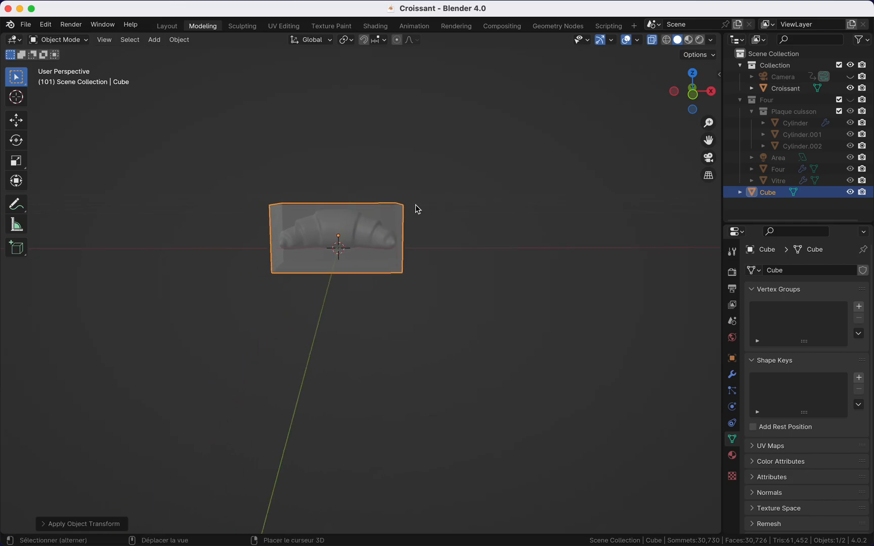
pyautogui.doubleClick(766, 195)
pyautogui.write('Fumée')
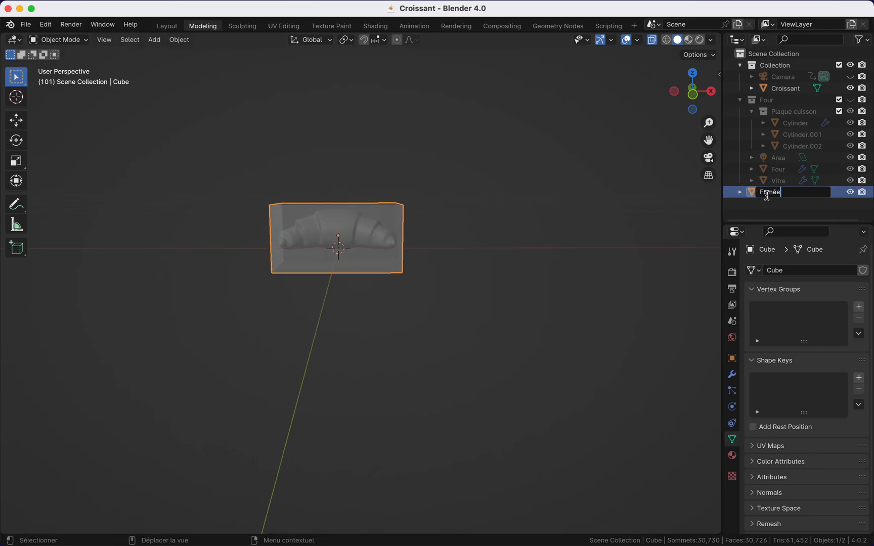
pyautogui.press('Return')
# Step: Create a new collection in the scene and name it Environnement
pyautogui.rightClick(760, 208)
pyautogui.click(743, 206)
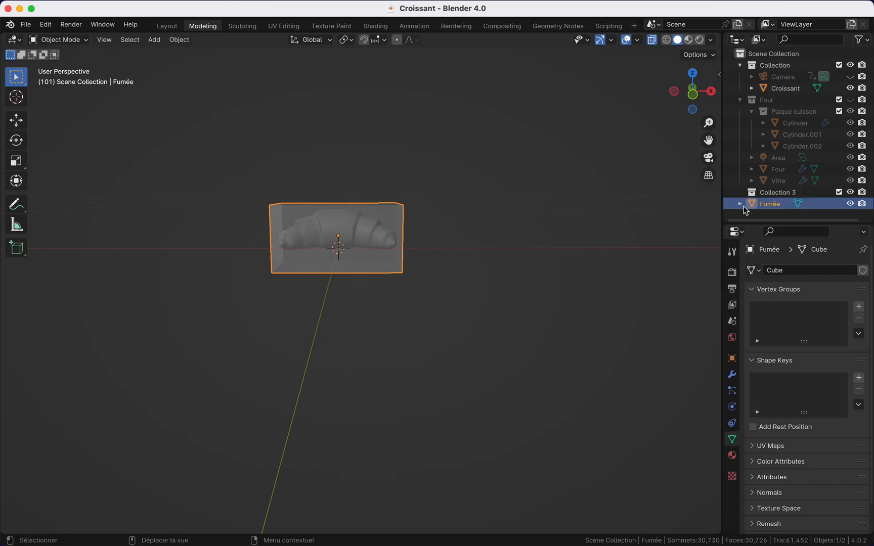
pyautogui.doubleClick(770, 193)
pyautogui.write('Environnement')
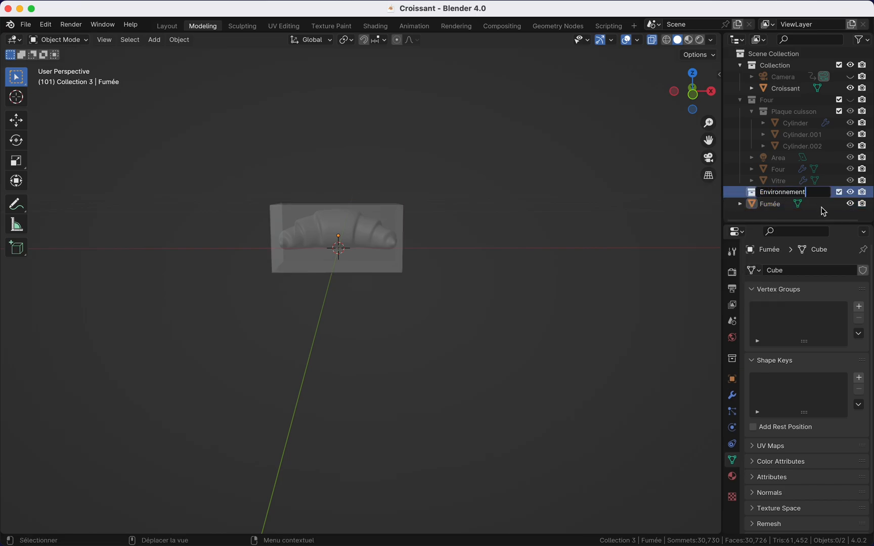
pyautogui.press('Return')
# Step: Move the Fumée cube, the Camera and the Area light into the Environnement collection, and hide the Area light
pyautogui.moveTo(779, 204); pyautogui.dragTo(774, 194)
pyautogui.moveTo(784, 77); pyautogui.dragTo(774, 193)
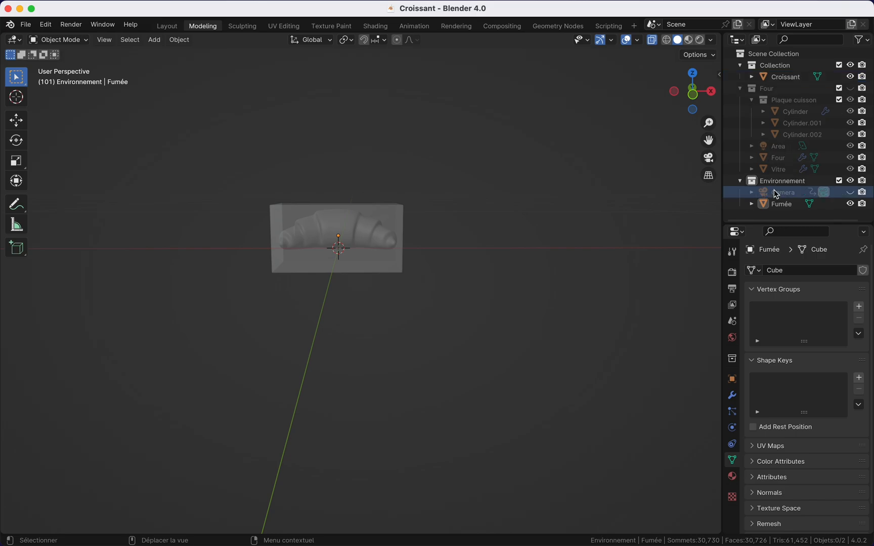
pyautogui.moveTo(774, 146); pyautogui.dragTo(781, 180)
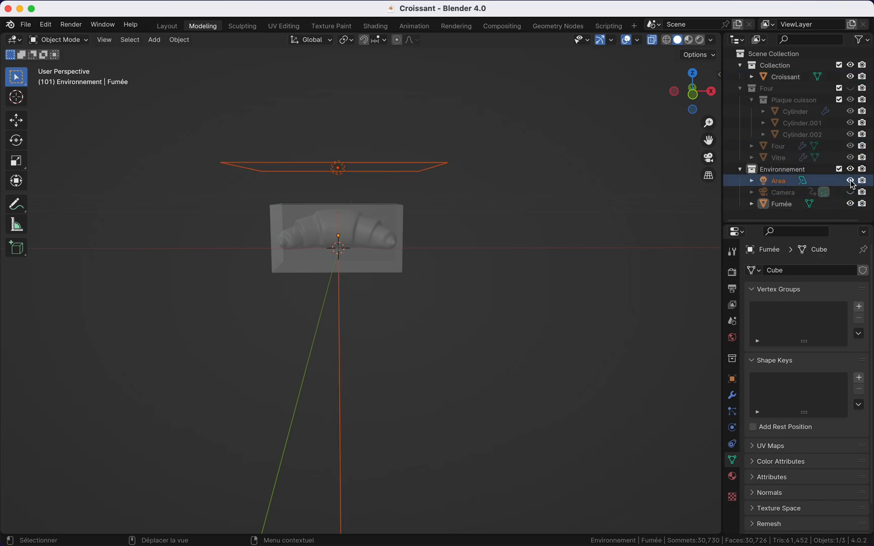
pyautogui.click(850, 181)
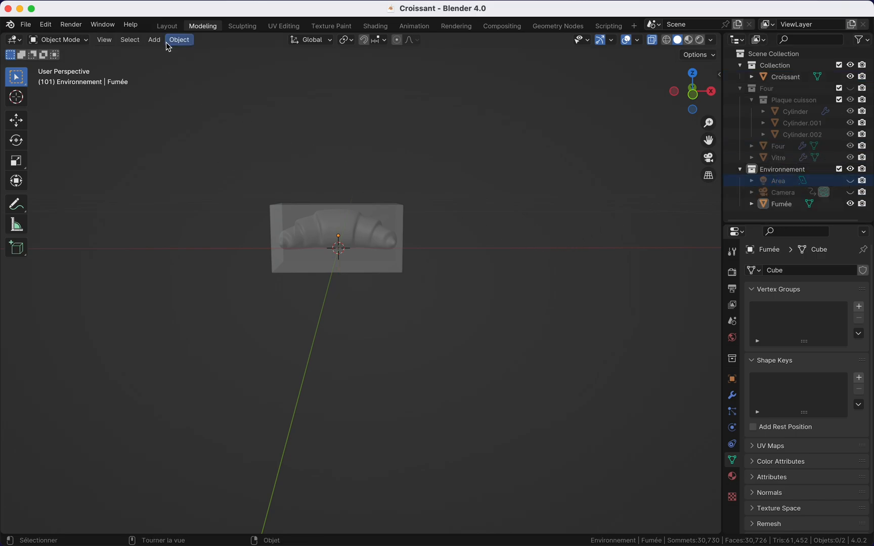
# Step: In the Layout workspace, give the Fumée cube a new material named Fumée and protect it with a fake user
pyautogui.click(167, 26)
pyautogui.click(238, 225)
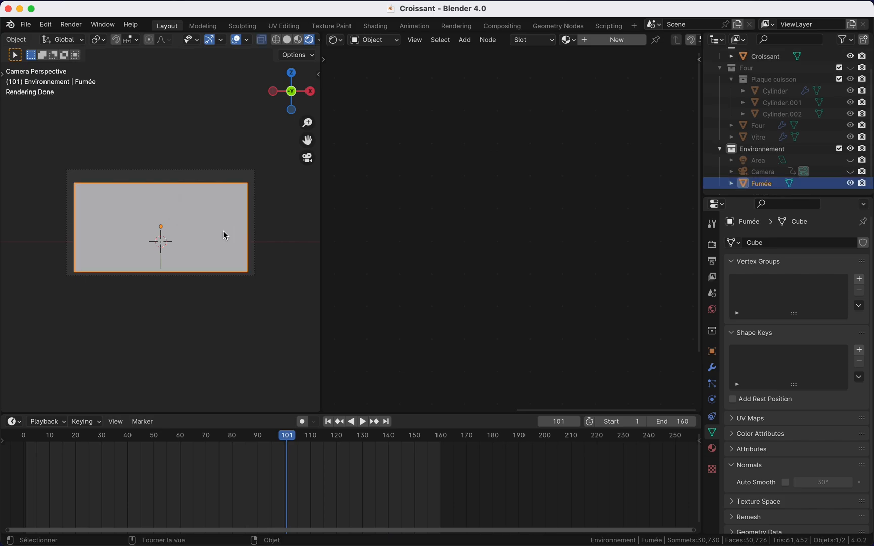
pyautogui.click(713, 450)
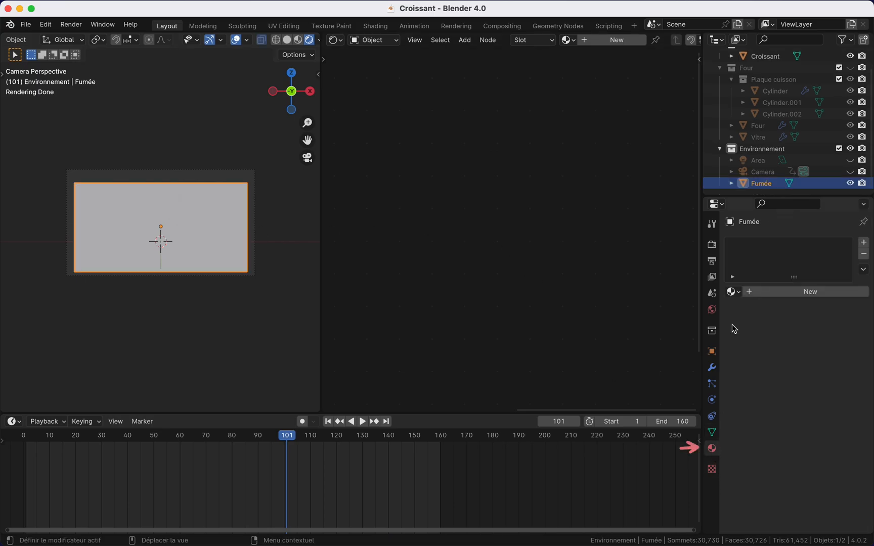
pyautogui.click(757, 292)
pyautogui.doubleClick(810, 246)
pyautogui.write('F')
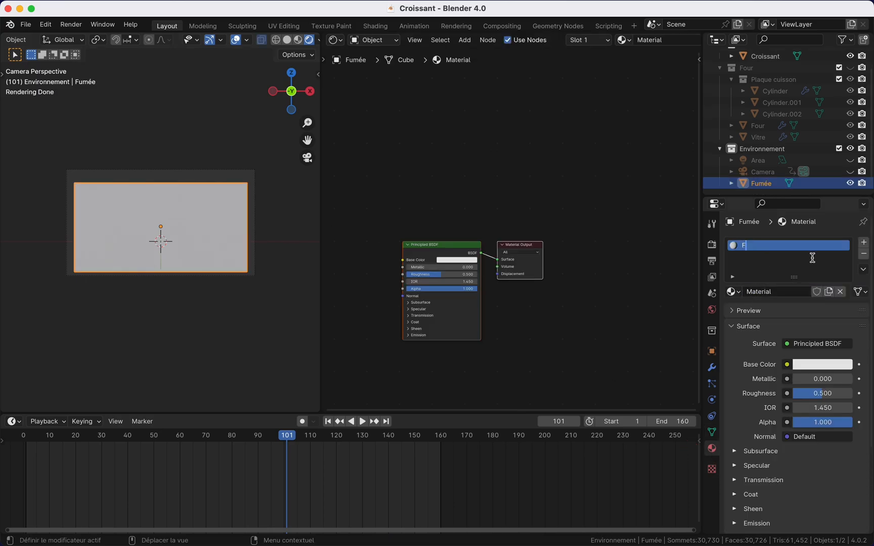
pyautogui.write('umée')
pyautogui.press('Return')
pyautogui.click(816, 292)
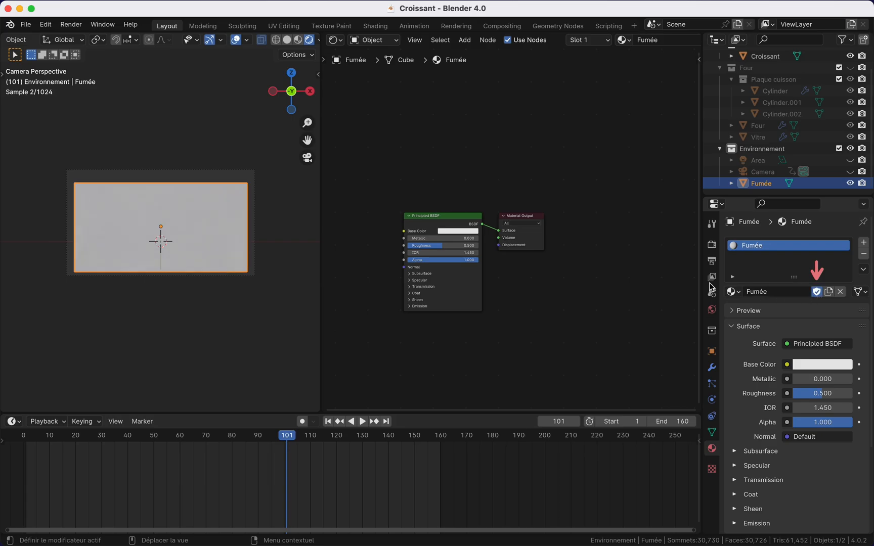
# Step: Replace the Principled BSDF node with a Principled Volume node and connect it to the Material Output's Volume input
pyautogui.click(450, 221)
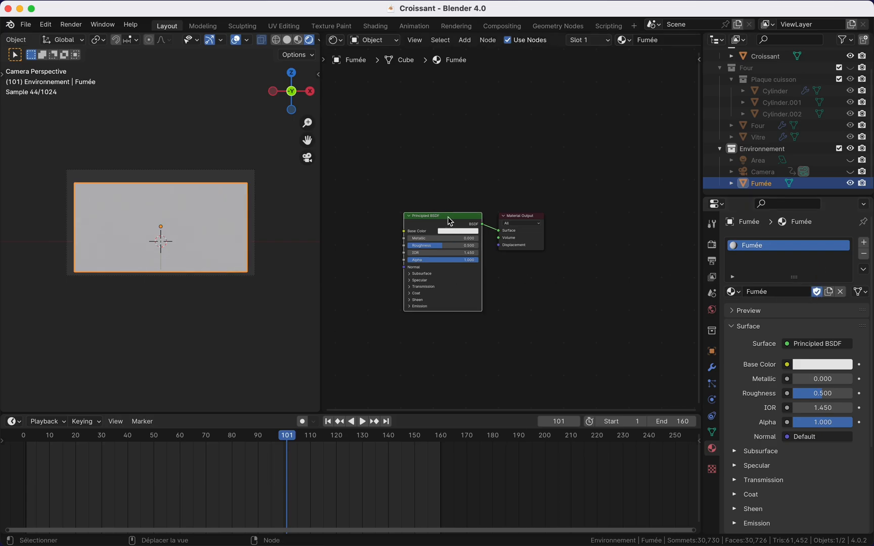
pyautogui.press('x')
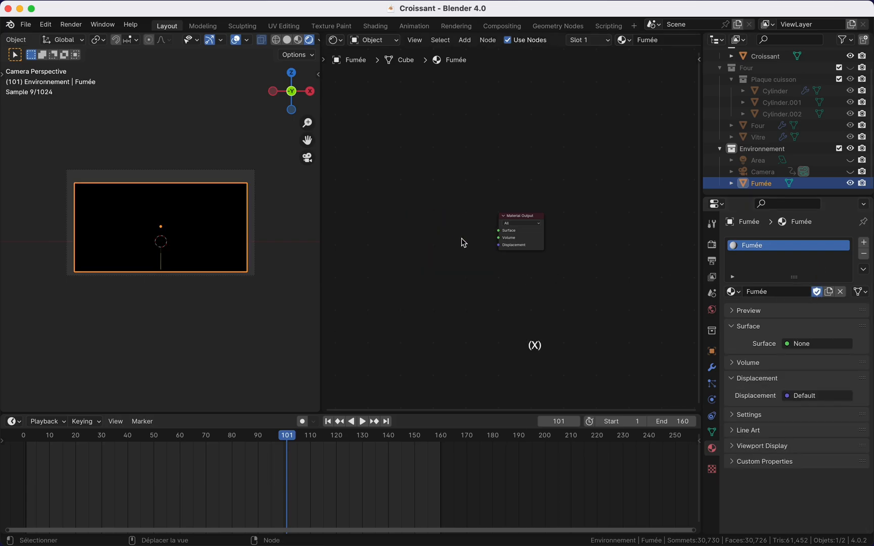
pyautogui.scroll(3, 477, 241)
pyautogui.hotkey('shift', 'a')
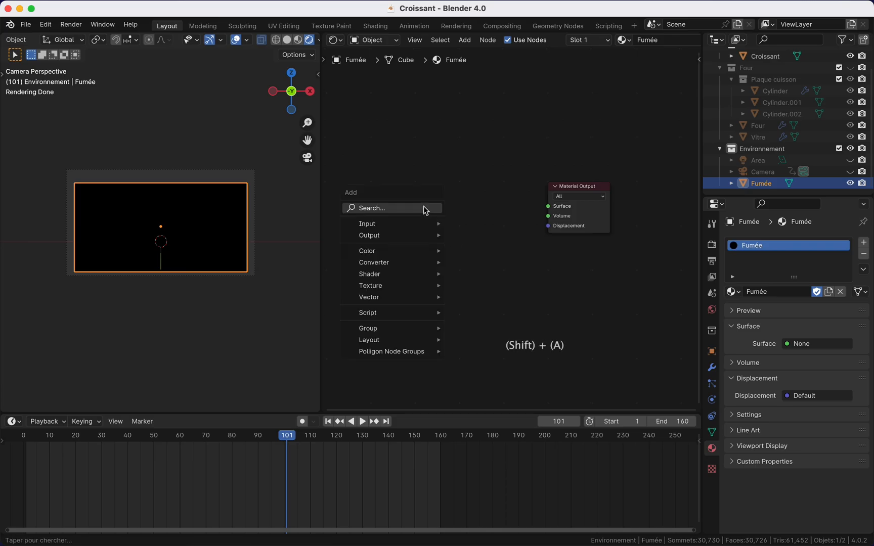
pyautogui.moveTo(412, 275)
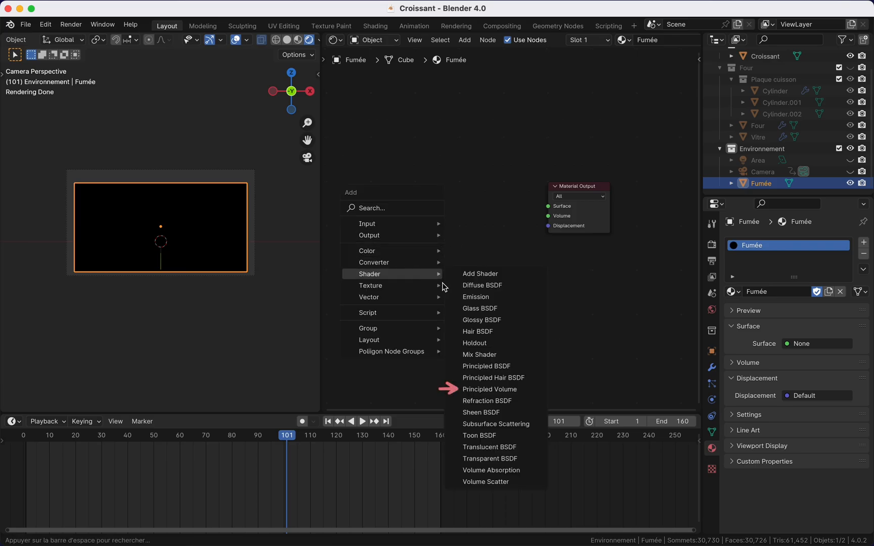
pyautogui.click(515, 390)
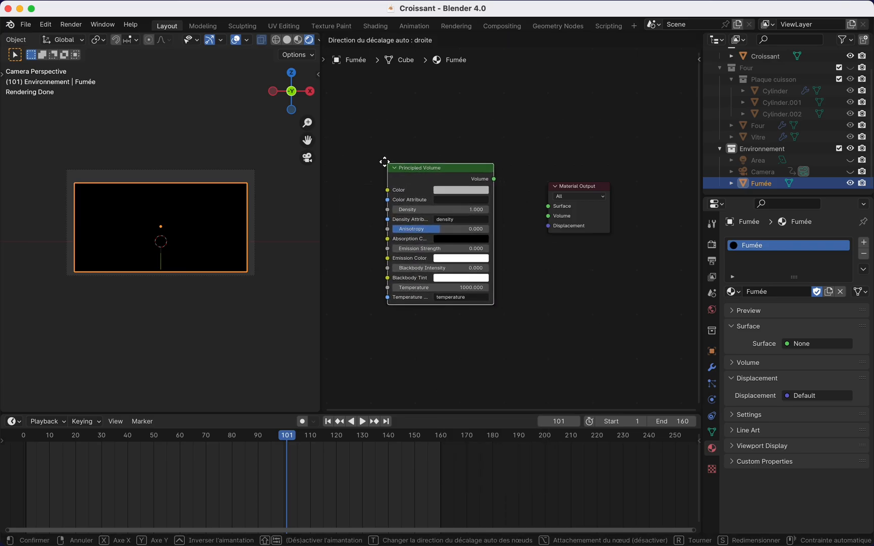
pyautogui.click(384, 163)
pyautogui.moveTo(489, 176); pyautogui.dragTo(547, 216)
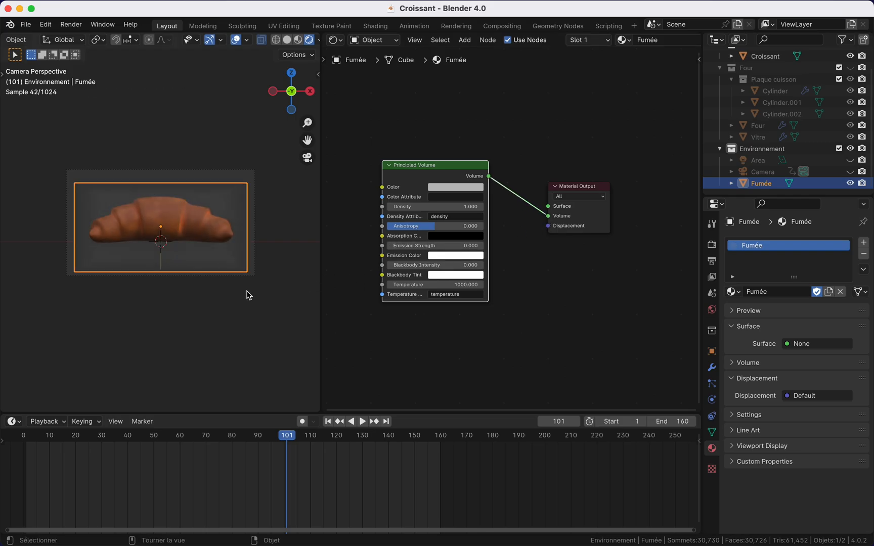
# Step: Raise the Fumée cube slightly along Z so the croissant sits centred inside it in the camera view
pyautogui.press('g')
pyautogui.press('z')
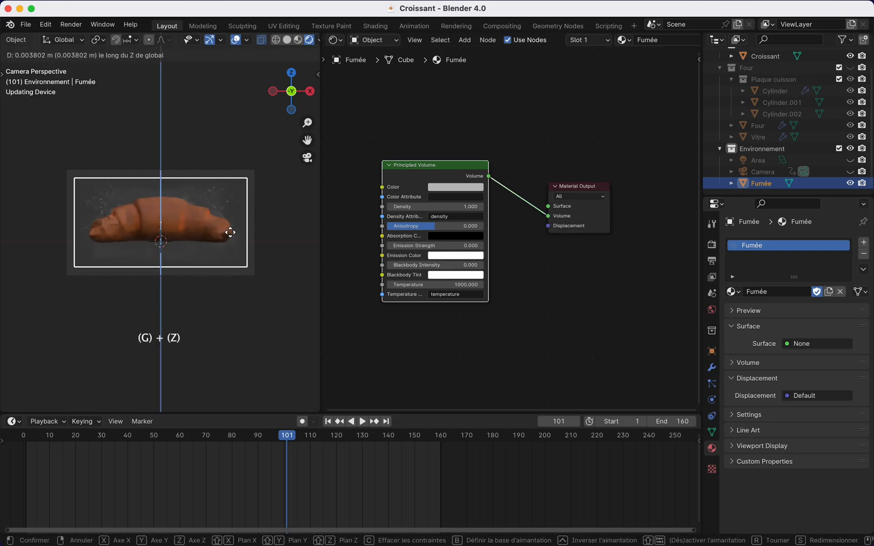
pyautogui.click(230, 231)
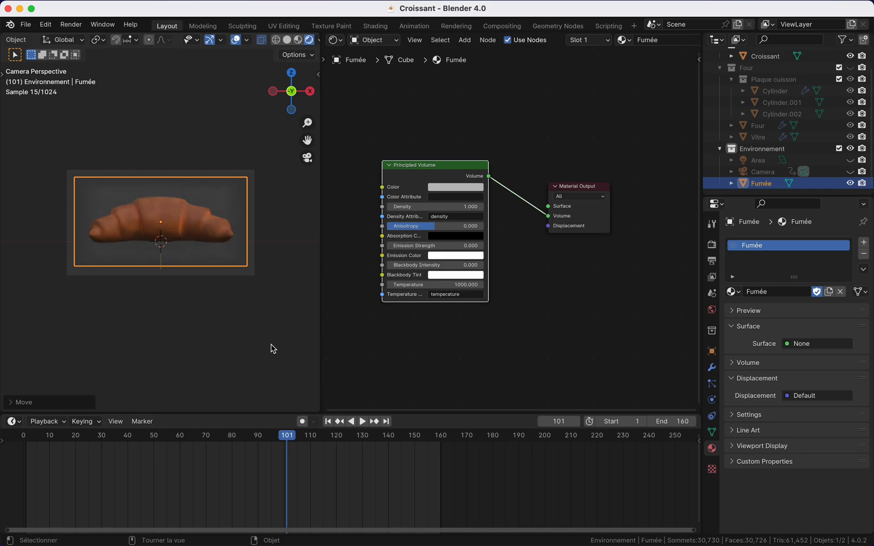
pyautogui.press('g')
pyautogui.press('z')
pyautogui.click(275, 344)
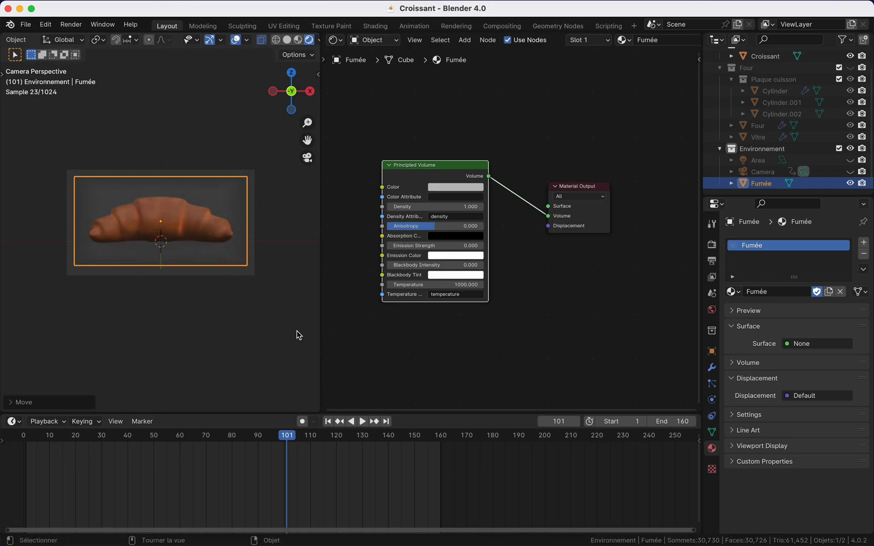
# Step: Unhide the Area light and deselect all objects to view the lit volume around the croissant
pyautogui.click(851, 161)
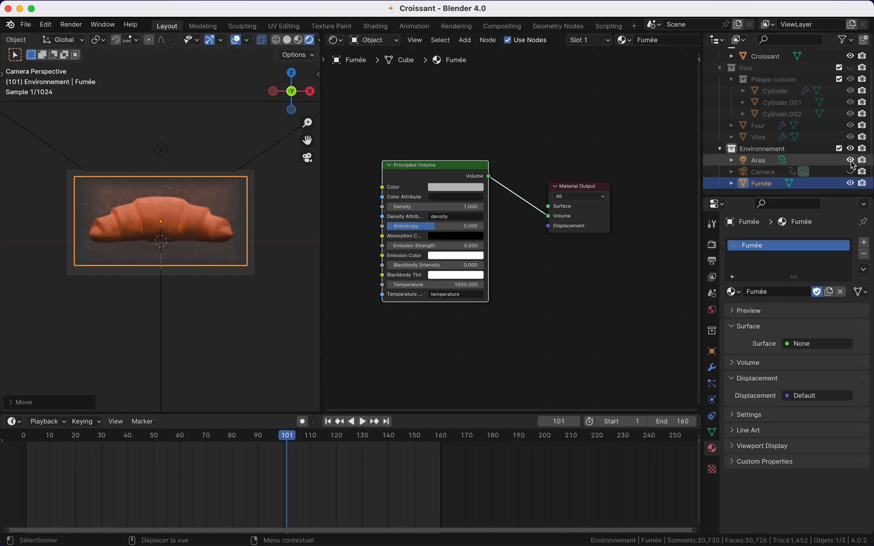
pyautogui.click(575, 301)
pyautogui.click(266, 288)
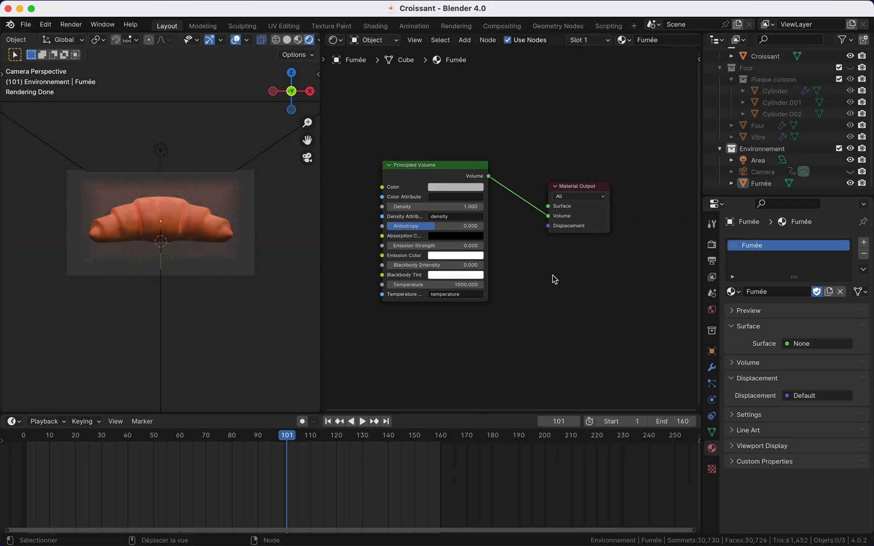
# Step: Try raising the Area light's power to 4.7 W and undo the change
pyautogui.click(758, 160)
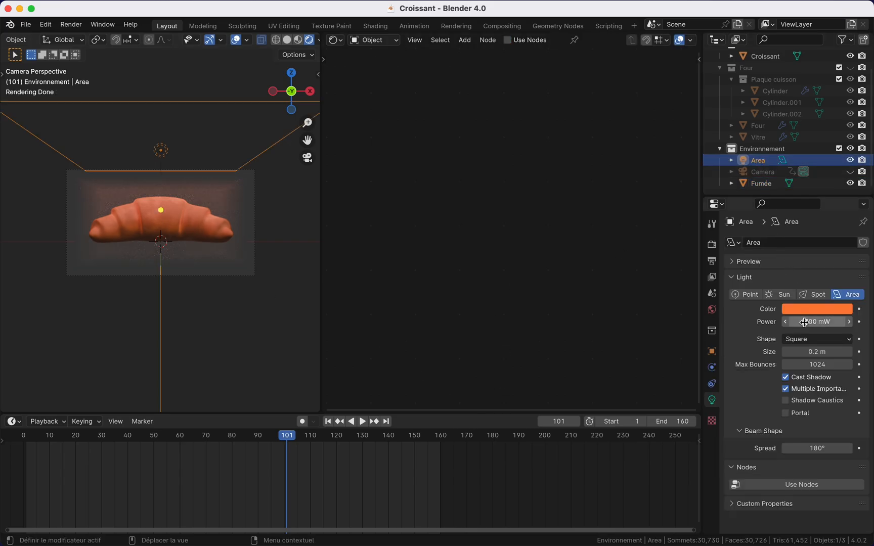
pyautogui.moveTo(804, 322); pyautogui.dragTo(852, 322)
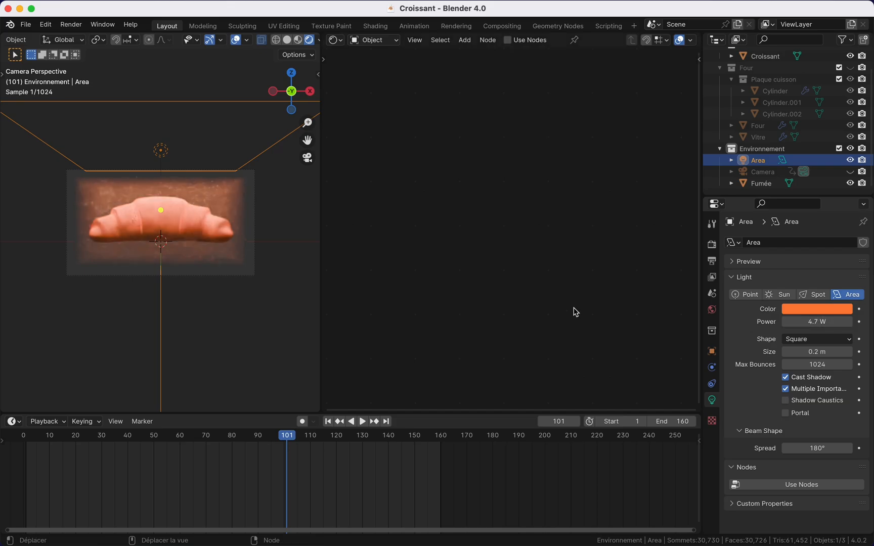
pyautogui.hotkey('ctrl', 'z')
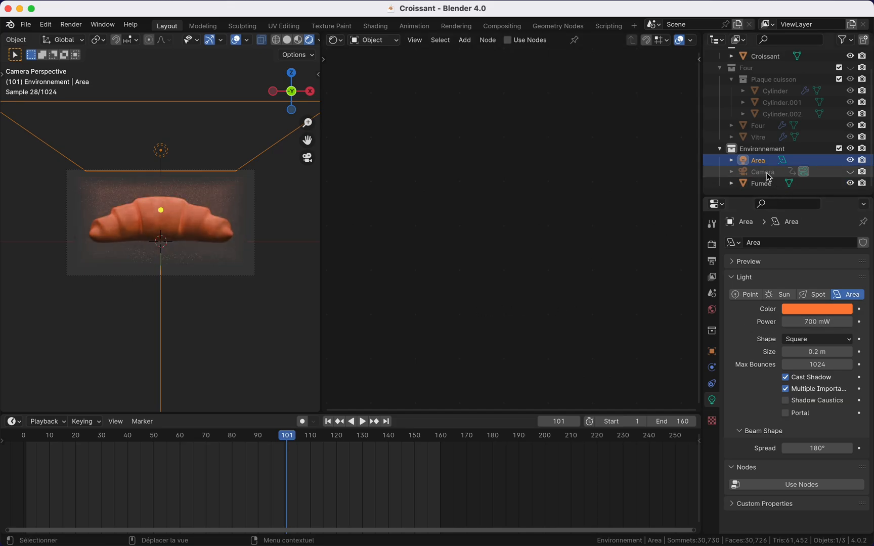
# Step: Select the Fumée cube, try a Principled Volume density of 3.44 and undo the change
pyautogui.click(761, 183)
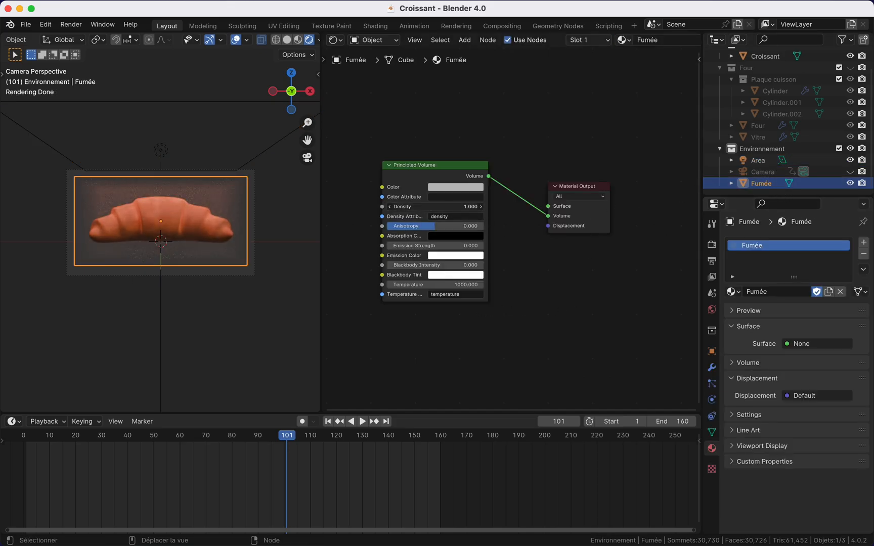
pyautogui.keyDown('shift'); pyautogui.moveTo(435, 206); pyautogui.dragTo(480, 207); pyautogui.keyUp('shift')
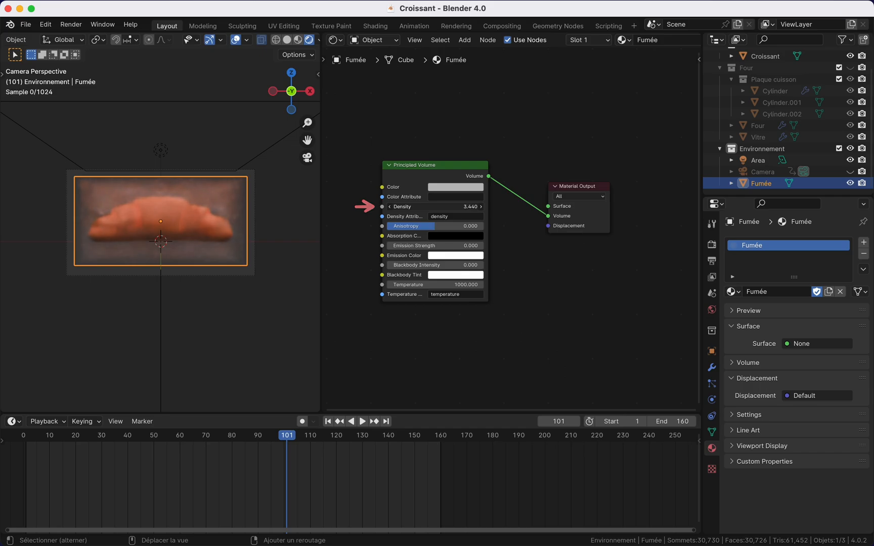
pyautogui.hotkey('ctrl', 'z')
# Step: Try out emission strengths on the Fumée material's Principled Volume node and set the Emission Strength to 5
pyautogui.moveTo(446, 246); pyautogui.dragTo(500, 245)
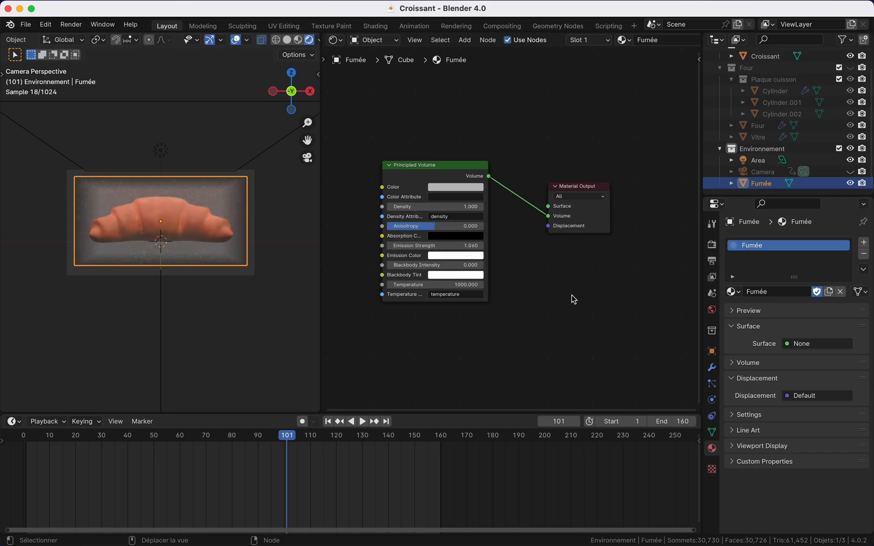
pyautogui.hotkey('ctrl', 'z')
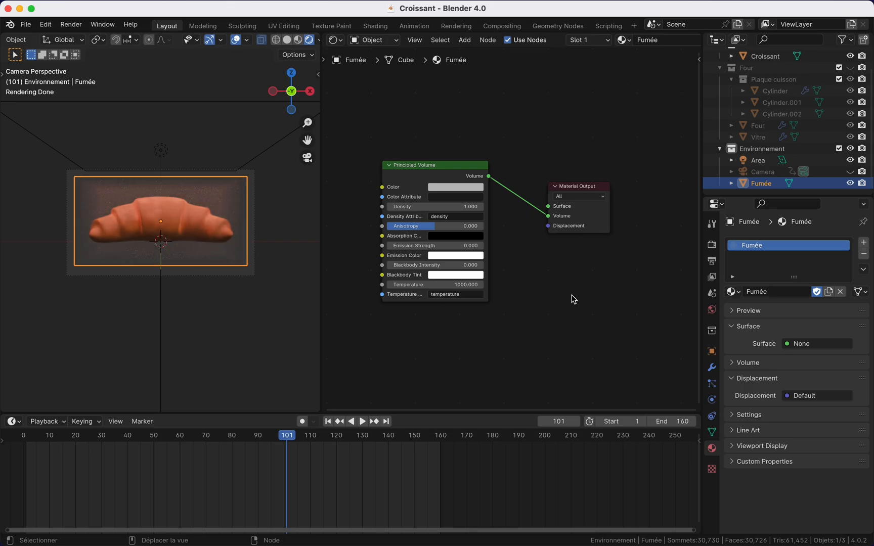
pyautogui.keyDown('shift'); pyautogui.moveTo(464, 246); pyautogui.dragTo(683, 245); pyautogui.keyUp('shift')
pyautogui.click(478, 246)
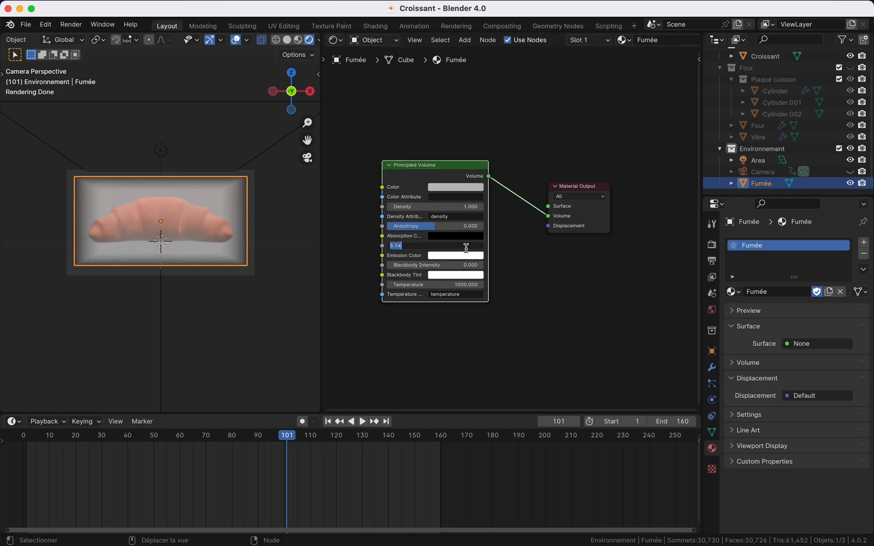
pyautogui.write('5')
pyautogui.press('Return')
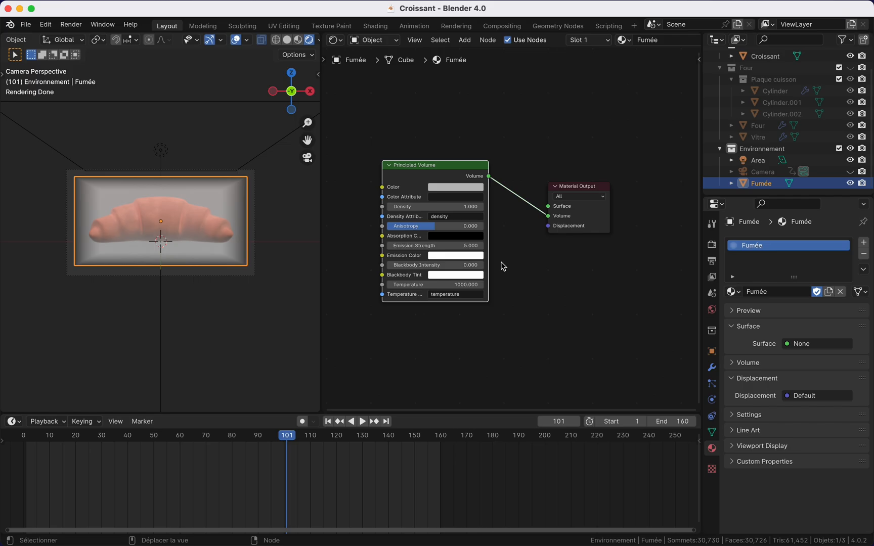
# Step: Add a Noise Texture node before the Principled Volume and preview it through the Material Output's Surface socket
pyautogui.scroll(-4, 501, 267)
pyautogui.hscroll(-3, 501, 267)
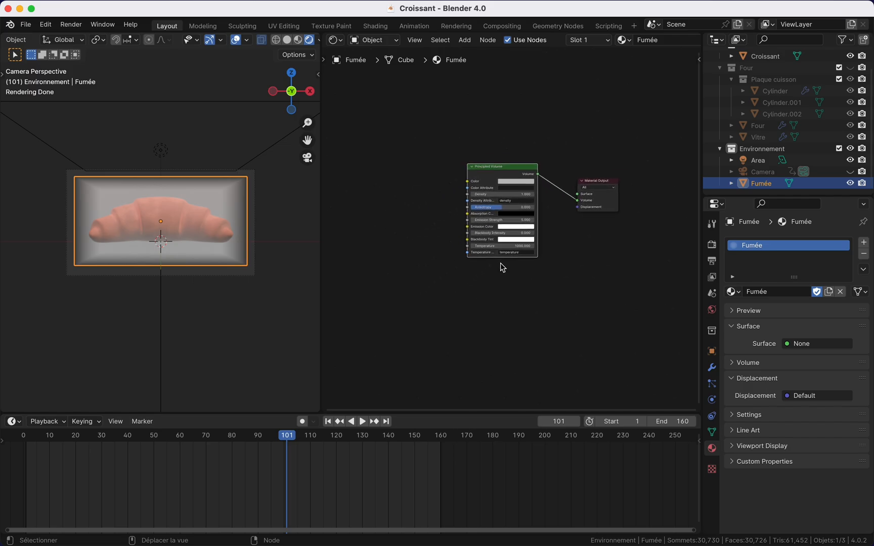
pyautogui.hotkey('shift', 'a')
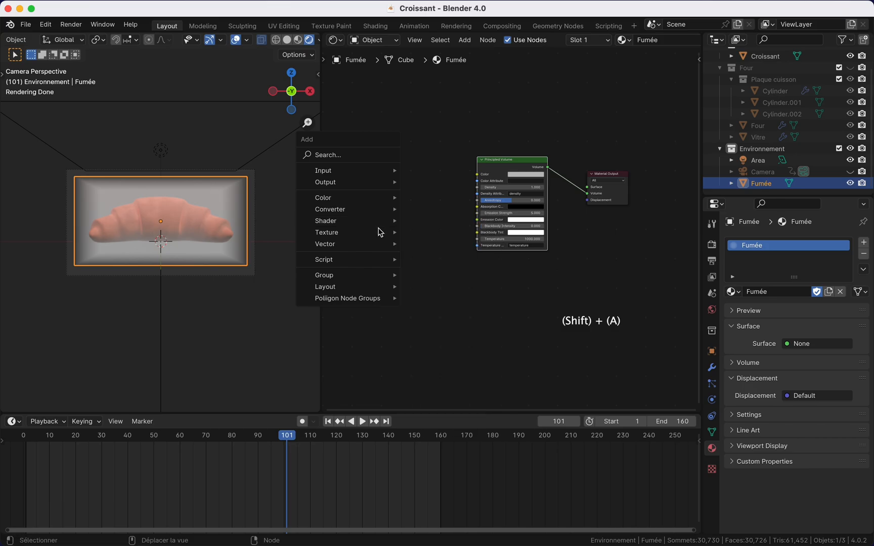
pyautogui.moveTo(380, 234)
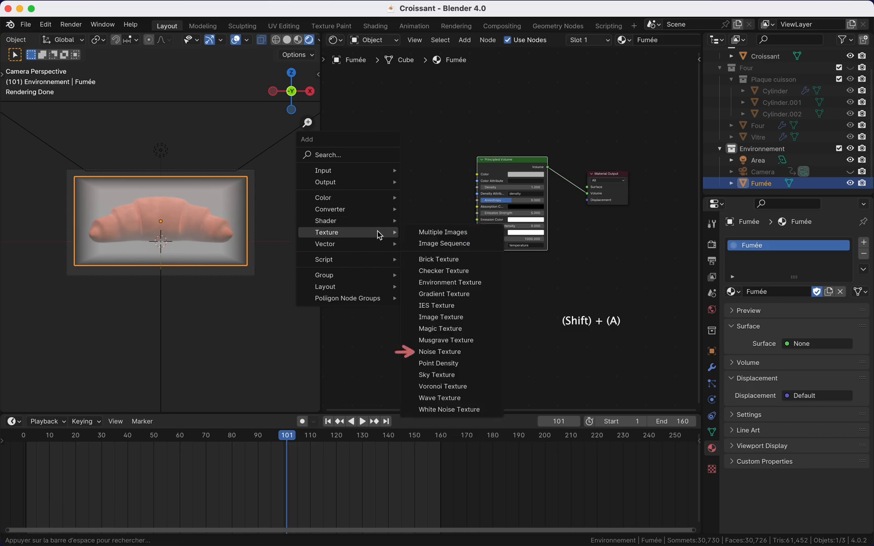
pyautogui.click(458, 353)
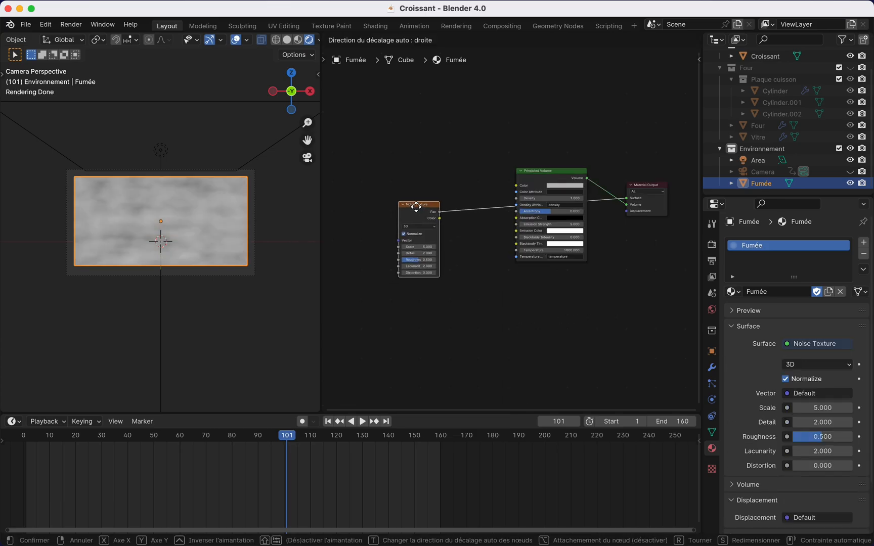
pyautogui.click(416, 207)
# Step: Add a Texture Coordinate node, link its Object output to the Noise Texture's Vector and set the noise Scale to 38.6
pyautogui.hscroll(-5, 428, 268)
pyautogui.hotkey('shift', 'a')
pyautogui.moveTo(412, 153)
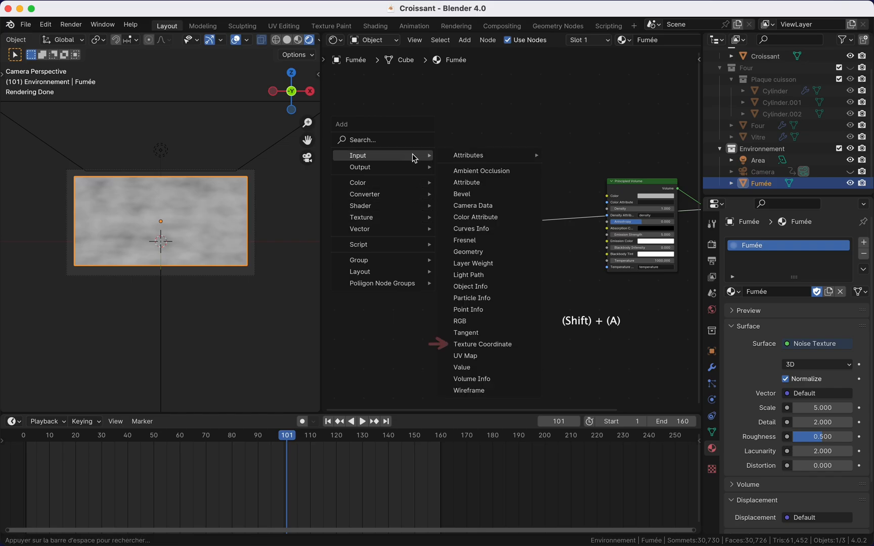
pyautogui.click(471, 344)
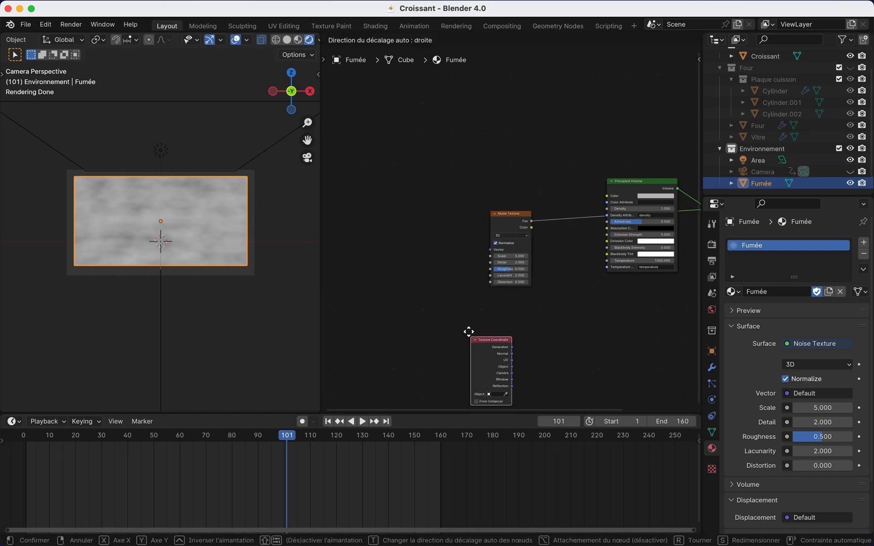
pyautogui.click(418, 213)
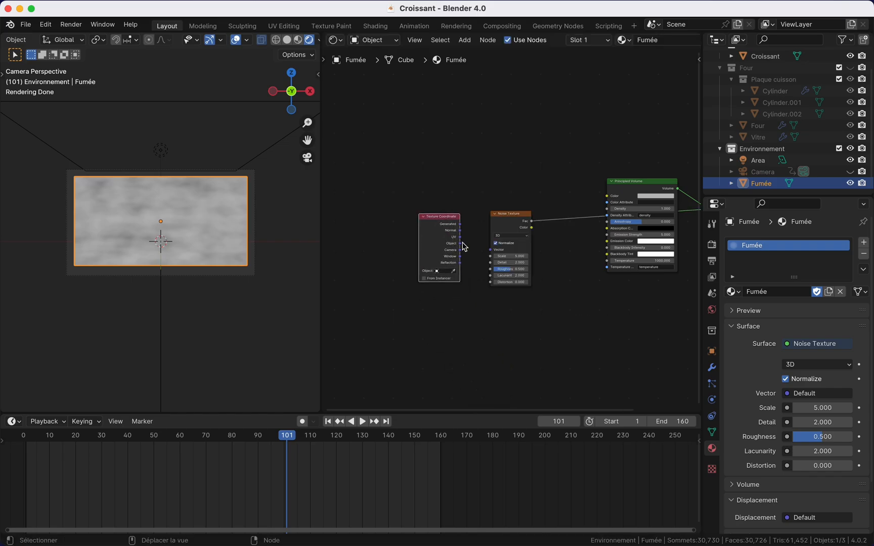
pyautogui.moveTo(464, 247); pyautogui.dragTo(668, 250)
pyautogui.scroll(3, 514, 269)
pyautogui.keyDown('ctrl'); pyautogui.scroll(1, 514, 268); pyautogui.keyUp('ctrl')
pyautogui.keyDown('ctrl'); pyautogui.scroll(-2, 463, 331); pyautogui.keyUp('ctrl')
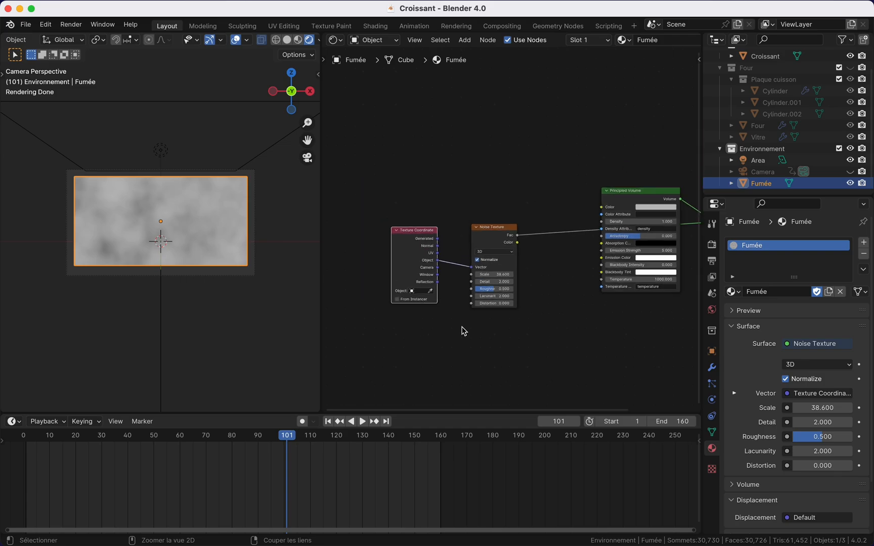
# Step: Insert a Color Ramp after the Noise Texture, moving its black stop near the middle and its white stop to position 0.680
pyautogui.moveTo(387, 324); pyautogui.dragTo(439, 232)
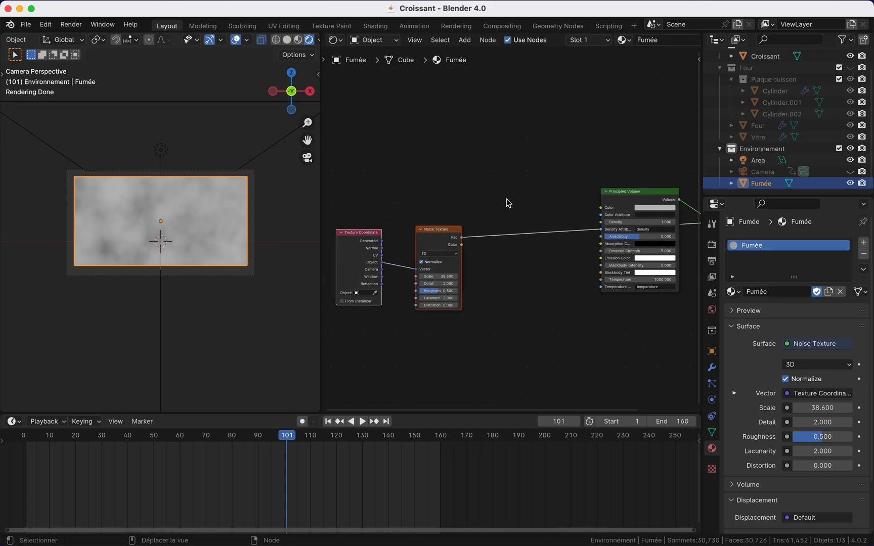
pyautogui.hotkey('shift', 'a')
pyautogui.write('co')
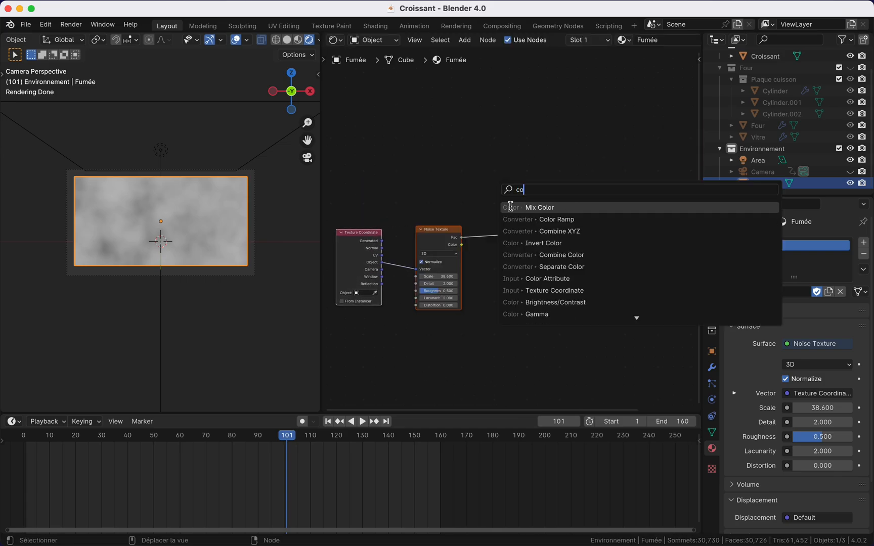
pyautogui.click(512, 220)
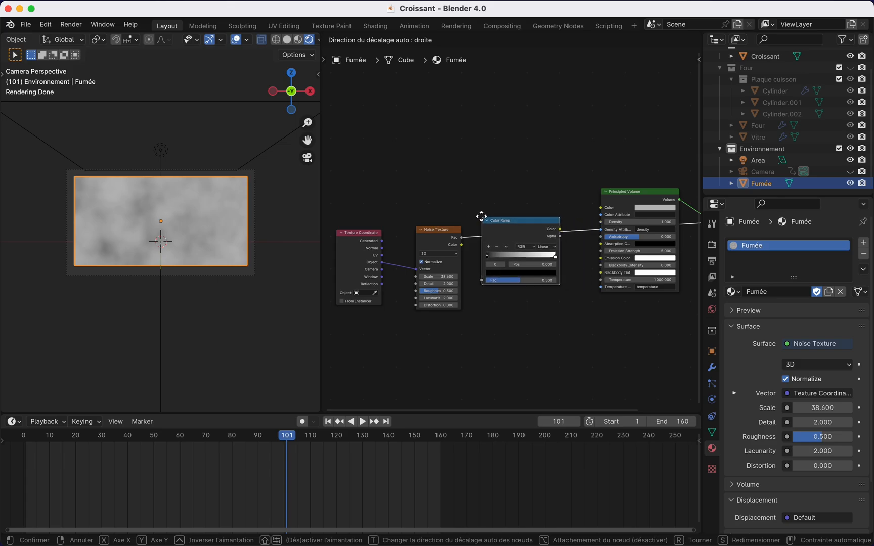
pyautogui.click(486, 219)
pyautogui.moveTo(496, 253); pyautogui.dragTo(521, 254)
pyautogui.moveTo(545, 256); pyautogui.dragTo(535, 255)
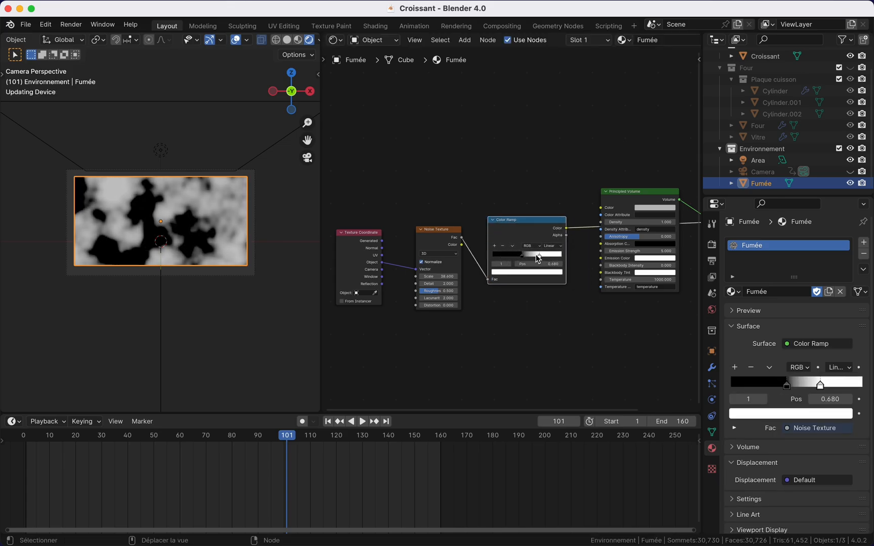
# Step: Link the Color Ramp's Color to the Principled Volume's Emission Strength and remove the preview link from the Material Output's Surface
pyautogui.hscroll(2, 512, 261)
pyautogui.hscroll(4, 513, 262)
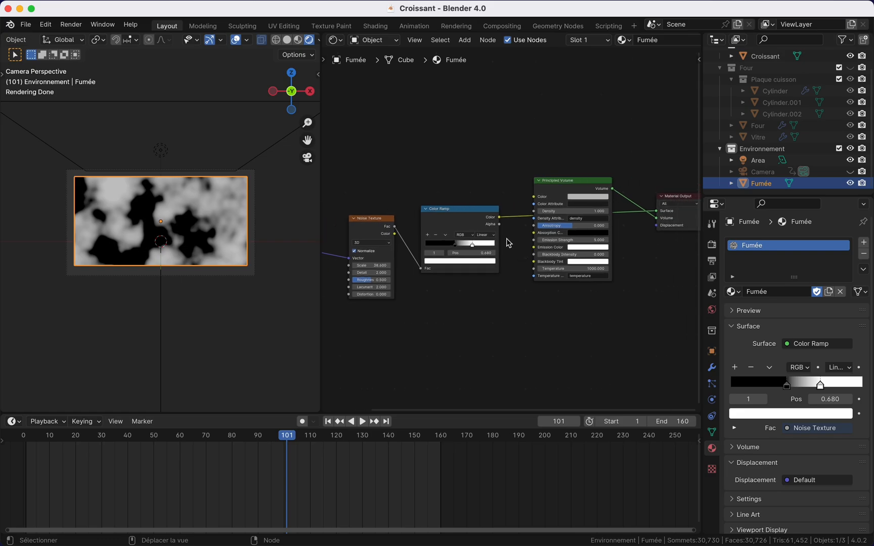
pyautogui.moveTo(500, 219); pyautogui.dragTo(534, 240)
pyautogui.moveTo(656, 211); pyautogui.dragTo(641, 241)
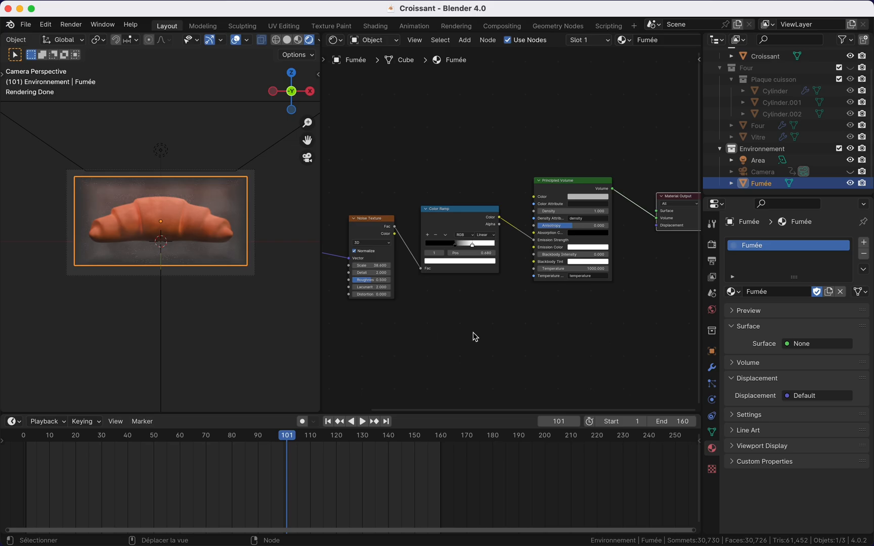
# Step: Unlink the Color Ramp temporarily to compare an Emission Strength of 1, and reconnect its Color to Emission Strength
pyautogui.scroll(2, 526, 278)
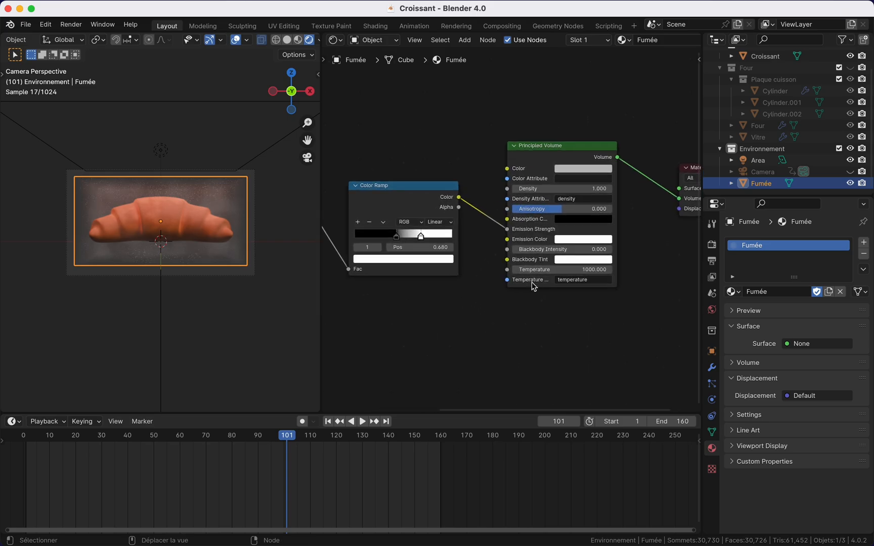
pyautogui.moveTo(507, 230); pyautogui.dragTo(492, 236)
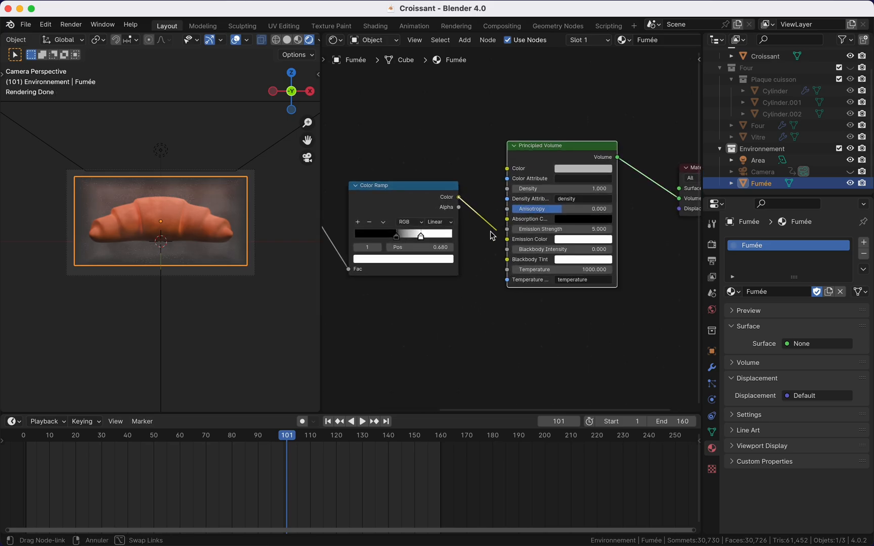
pyautogui.click(545, 228)
pyautogui.write('1')
pyautogui.press('Return')
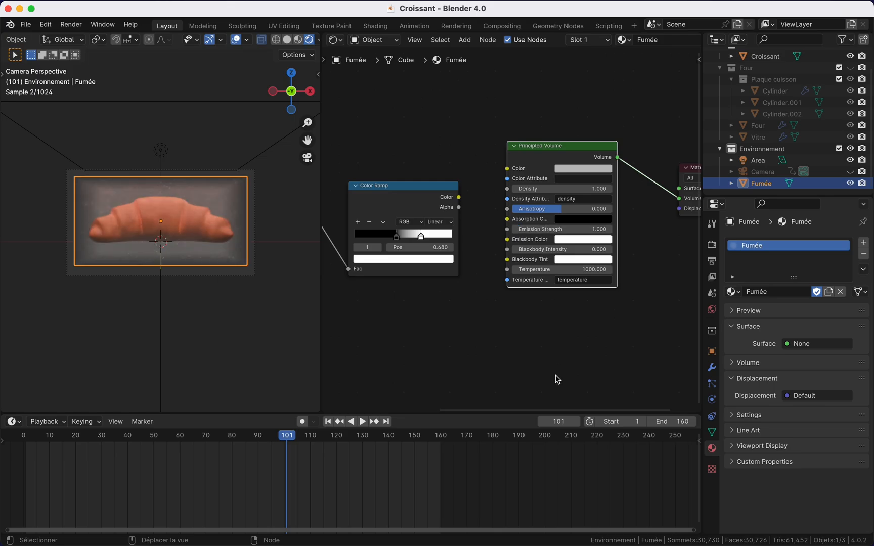
pyautogui.moveTo(459, 196); pyautogui.dragTo(504, 231)
pyautogui.scroll(2, 465, 275)
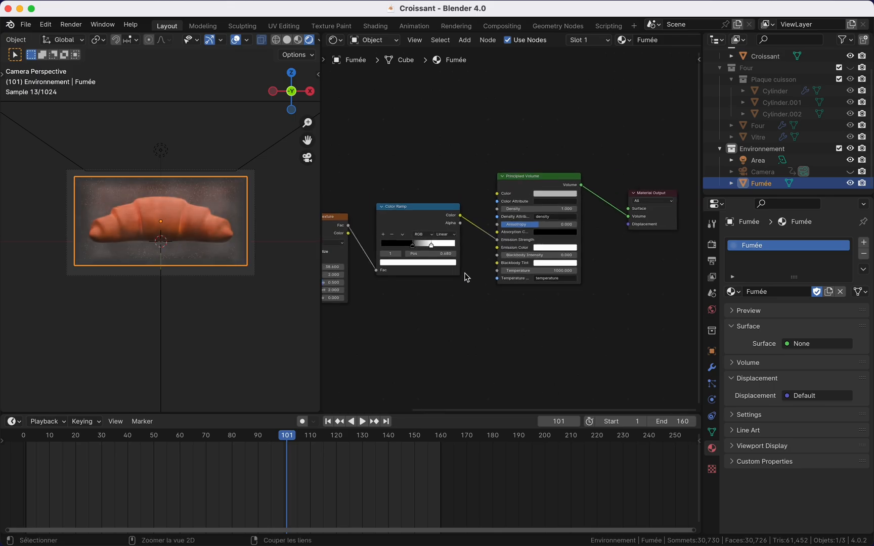
# Step: Try a color Value of 10 for the Color Ramp's white stop
pyautogui.click(457, 250)
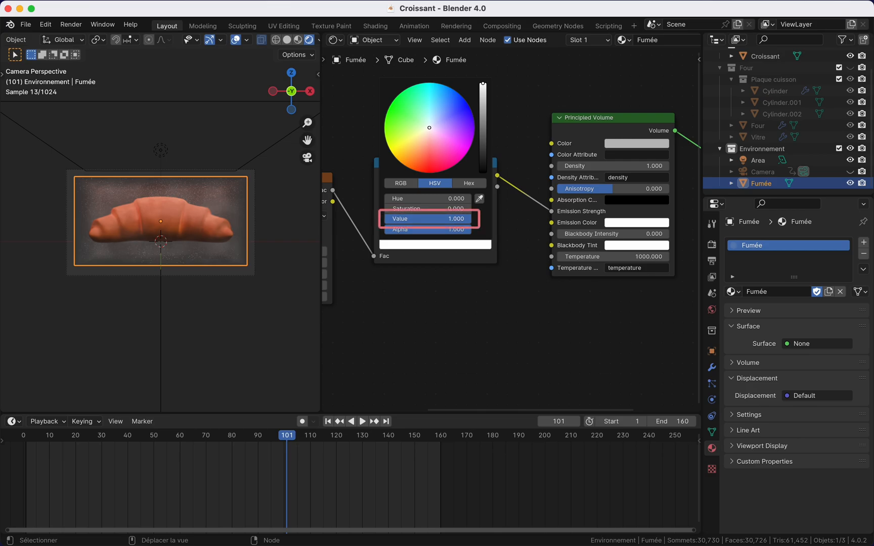
pyautogui.click(458, 220)
pyautogui.click(485, 223)
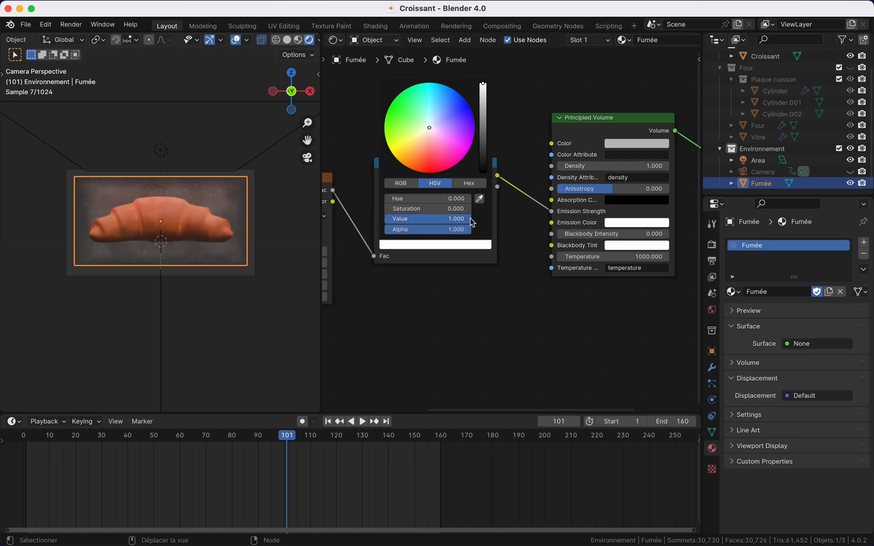
pyautogui.click(469, 220)
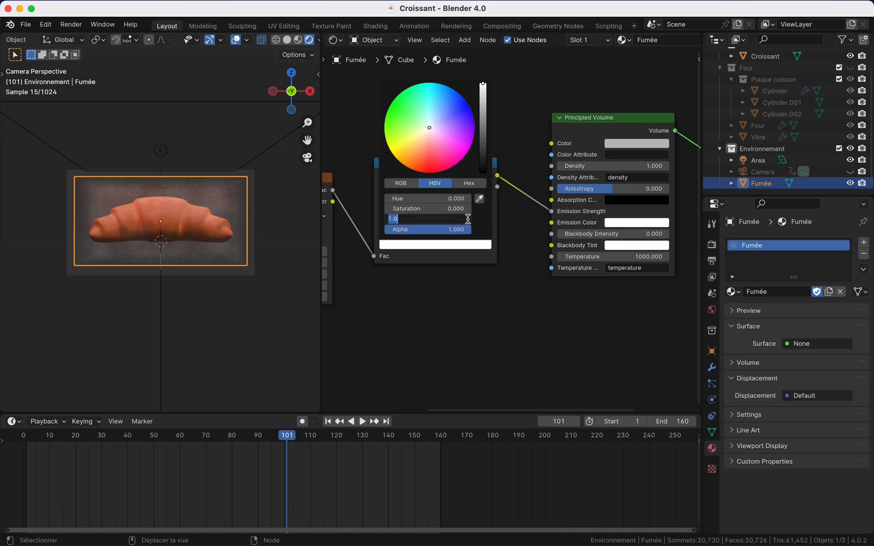
pyautogui.write('10')
pyautogui.press('Return')
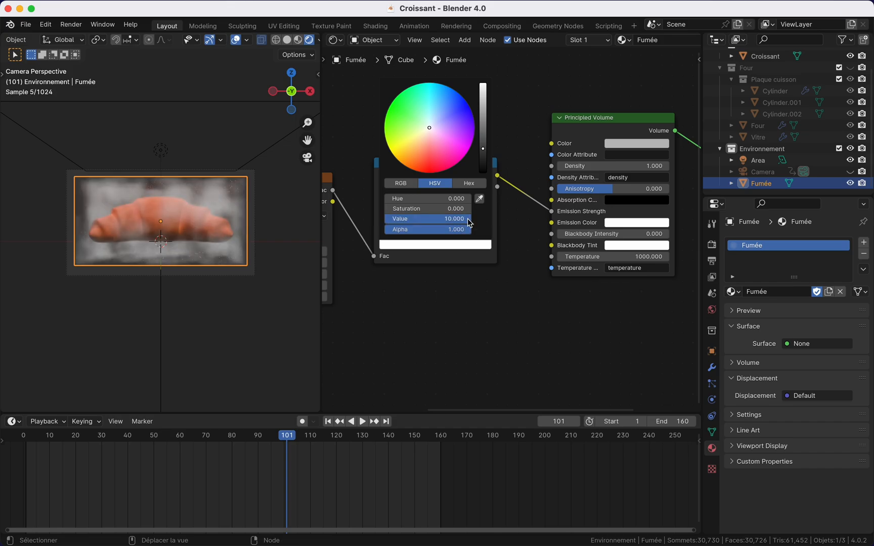
# Step: Reduce the smoke's brightness by setting the color Value of the Color Ramp's white stop to 5
pyautogui.moveTo(469, 219); pyautogui.dragTo(445, 219)
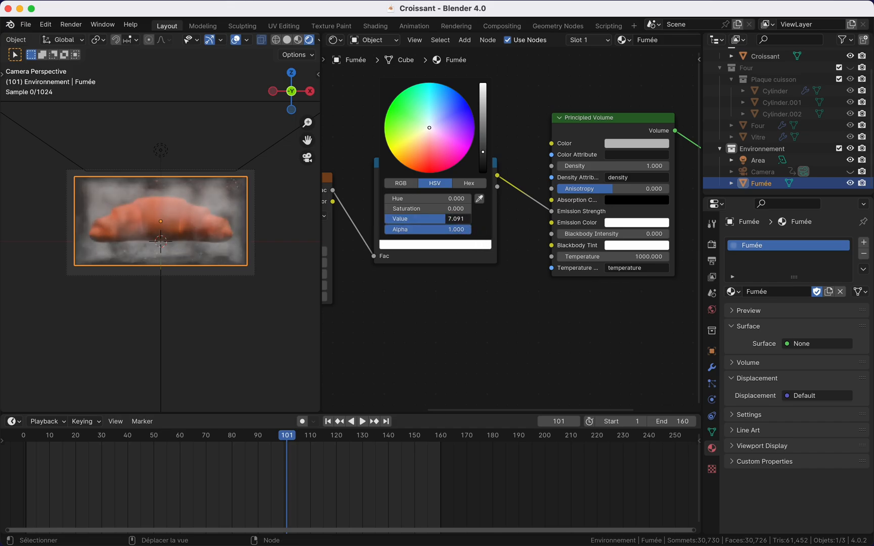
pyautogui.click(455, 245)
pyautogui.click(463, 219)
pyautogui.write('5')
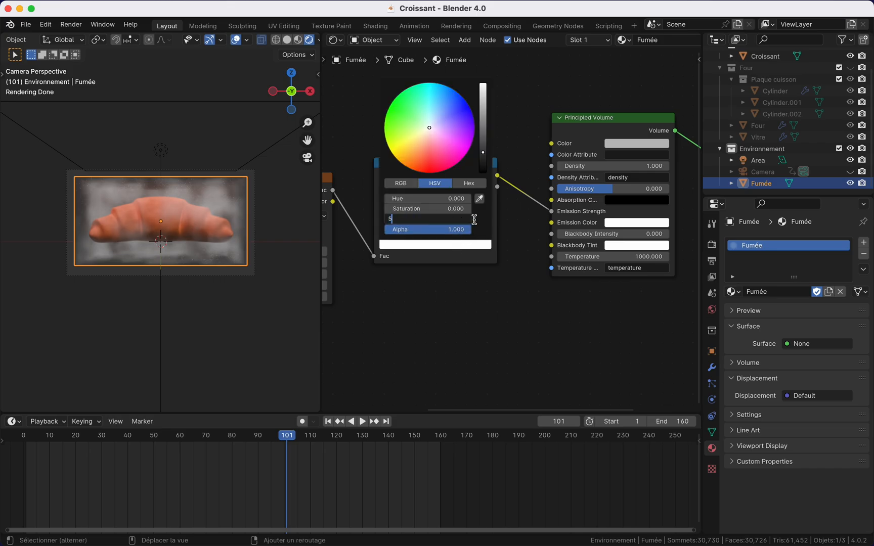
pyautogui.press('Return')
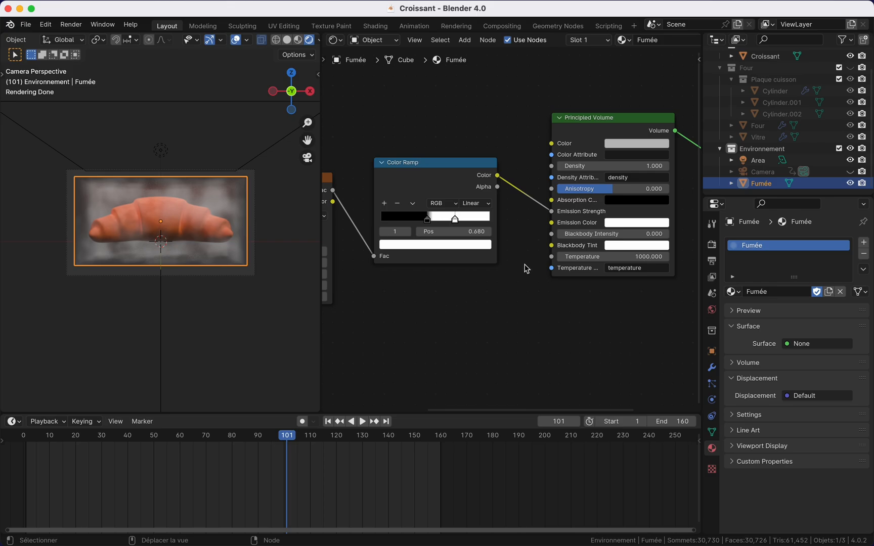
# Step: Show the Four collection briefly to check the smoke inside the oven, and hide it again
pyautogui.click(850, 68)
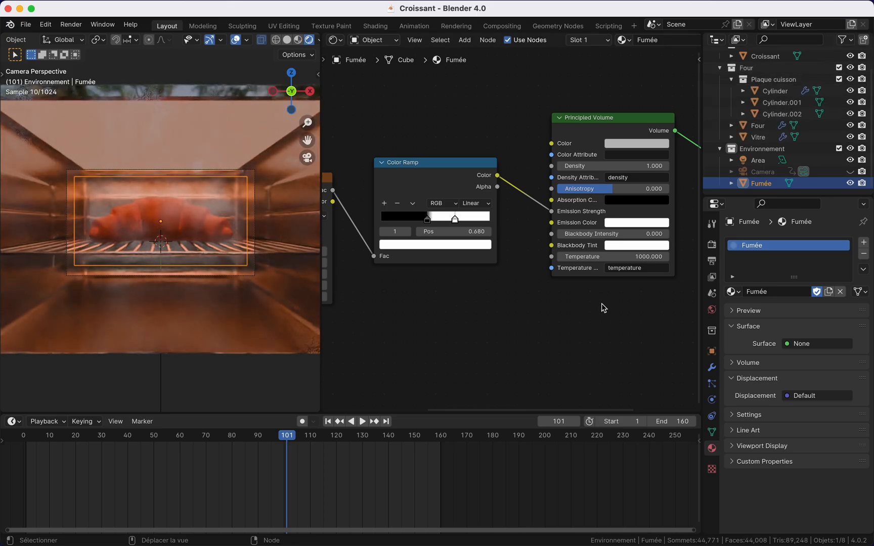
pyautogui.click(850, 68)
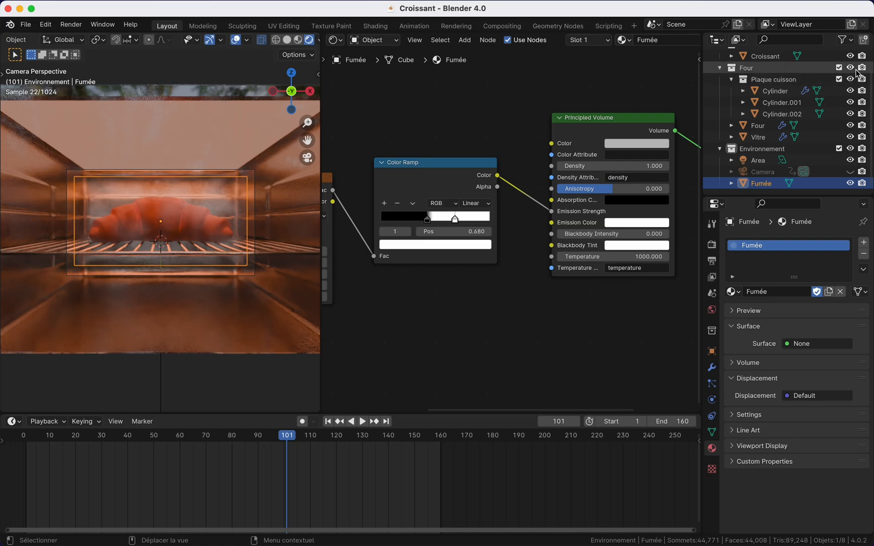
# Step: Preview the Color Ramp's output directly on the Fumée cube to inspect the noise pattern
pyautogui.scroll(-2, 491, 324)
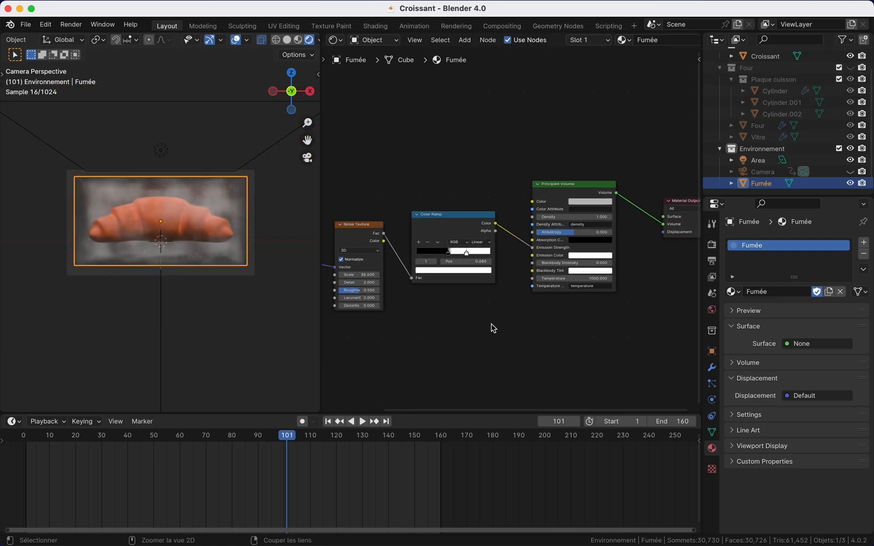
pyautogui.keyDown('ctrl'); pyautogui.keyDown('shift'); pyautogui.click(479, 192); pyautogui.keyUp('shift'); pyautogui.keyUp('ctrl')
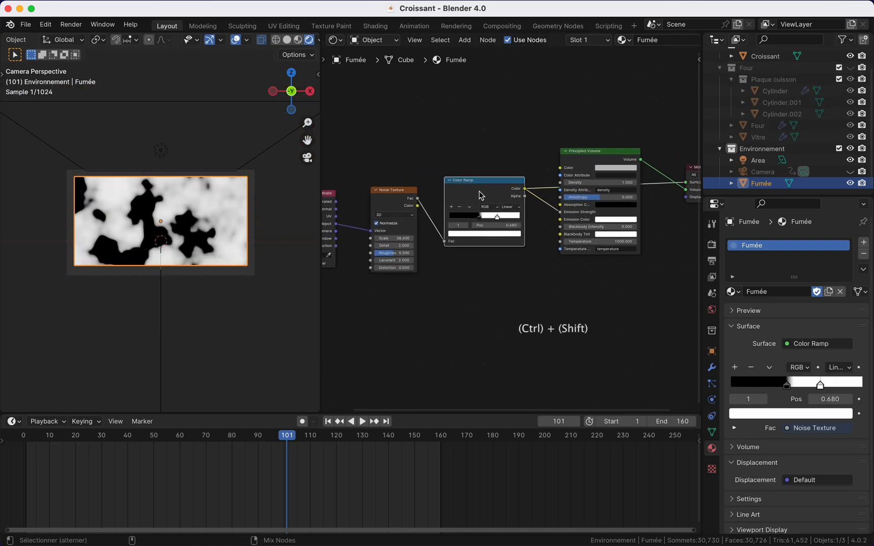
pyautogui.hscroll(-2, 482, 308)
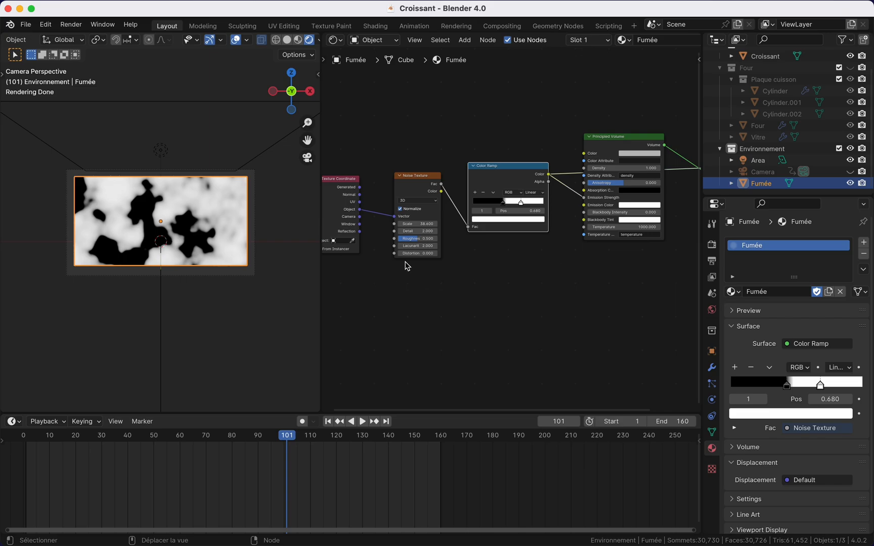
pyautogui.hscroll(-2, 405, 261)
pyautogui.scroll(-2, 411, 266)
pyautogui.scroll(3, 411, 266)
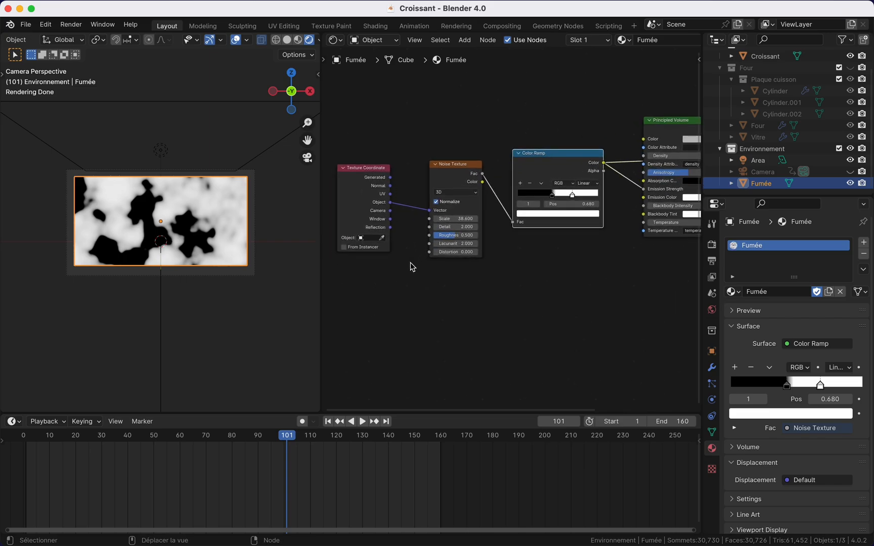
pyautogui.scroll(2, 412, 267)
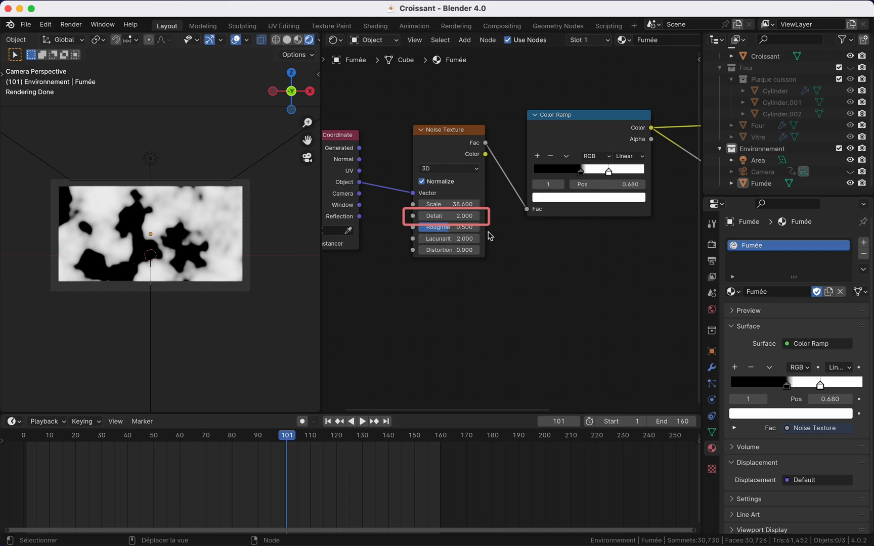
# Step: Try a Noise Texture Detail of 0, set Detail to 11 and raise Roughness to 0.879
pyautogui.moveTo(463, 216); pyautogui.dragTo(420, 216)
pyautogui.scroll(3, 116, 244)
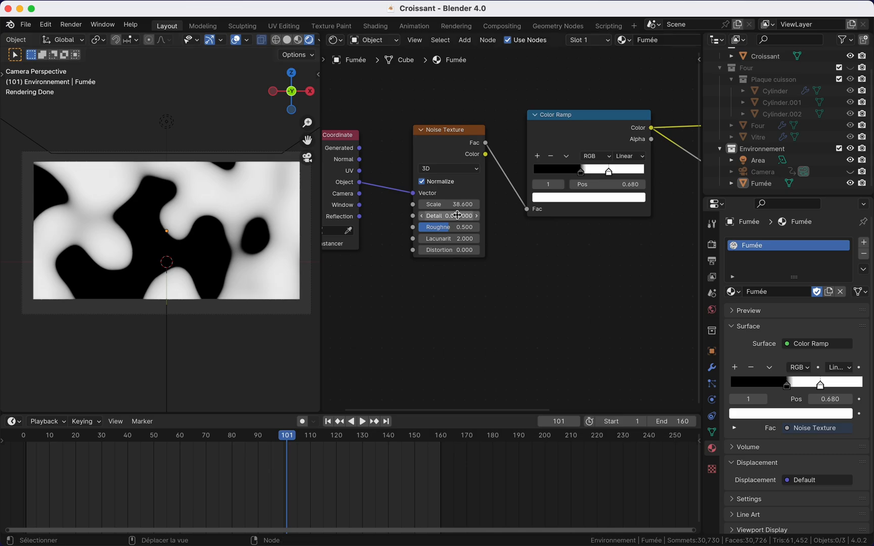
pyautogui.moveTo(458, 215); pyautogui.dragTo(529, 216)
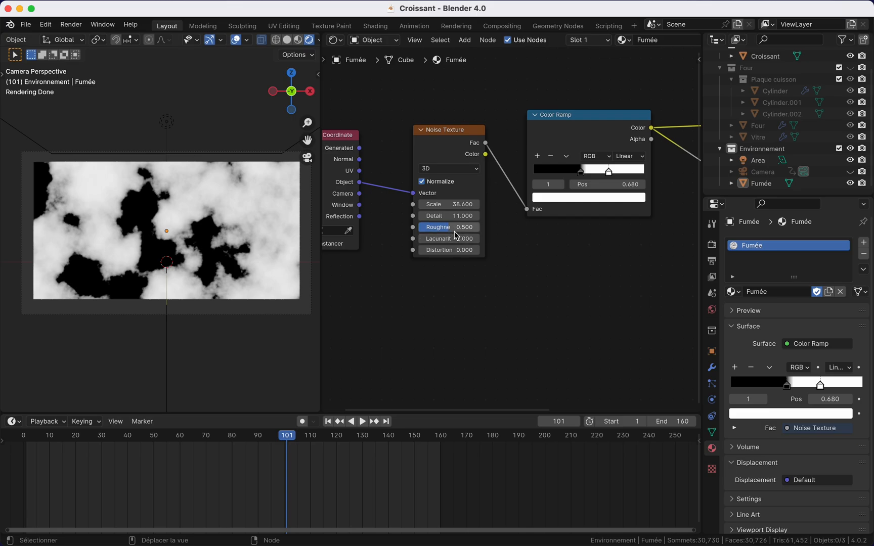
pyautogui.moveTo(454, 228); pyautogui.dragTo(478, 229)
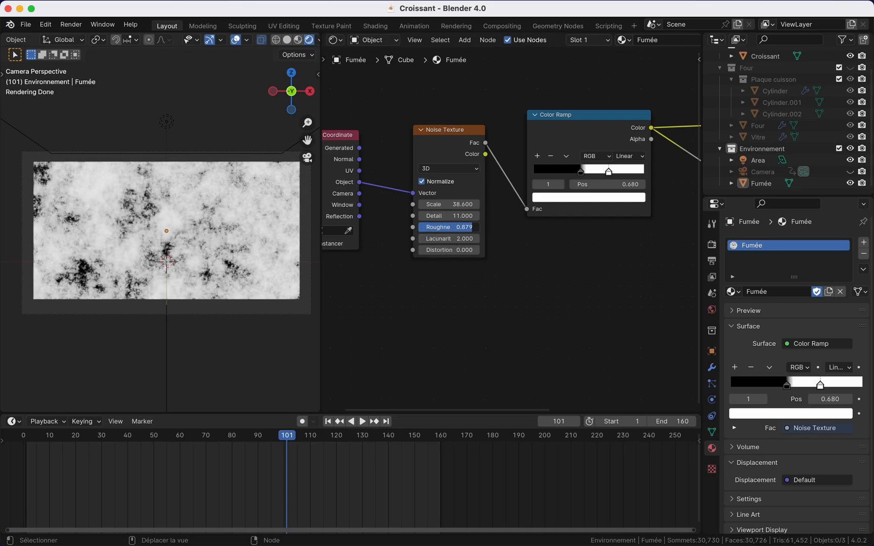
# Step: Set the Noise Texture's Roughness to 0.7 and cut the preview link into the Material Output's Surface
pyautogui.moveTo(477, 228)
pyautogui.mouseDown()
pyautogui.moveTo(431, 229)
pyautogui.moveTo(467, 229)
pyautogui.mouseUp()
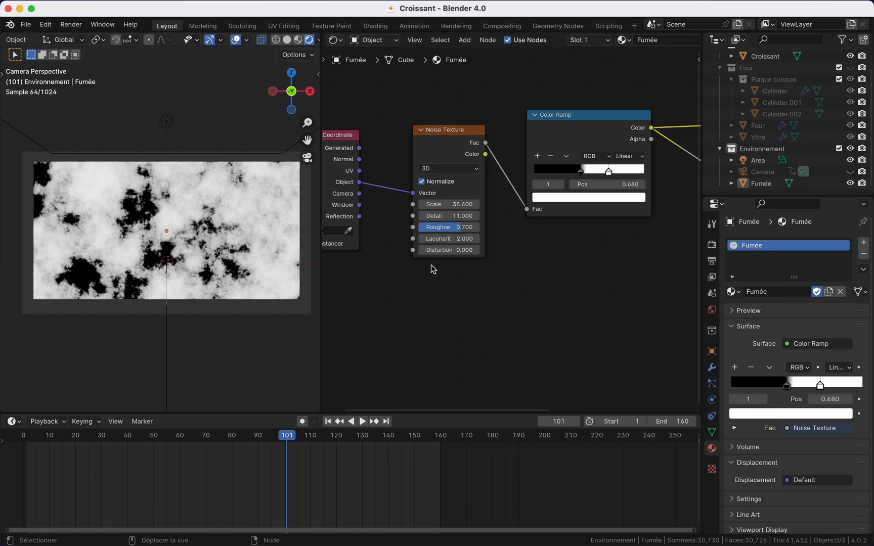
pyautogui.scroll(-3, 455, 294)
pyautogui.hscroll(5, 457, 281)
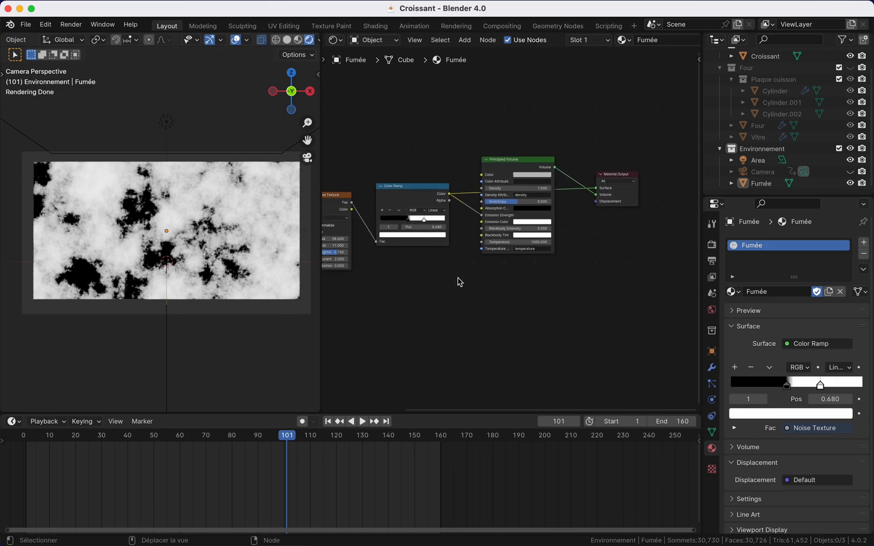
pyautogui.moveTo(598, 190); pyautogui.dragTo(583, 203)
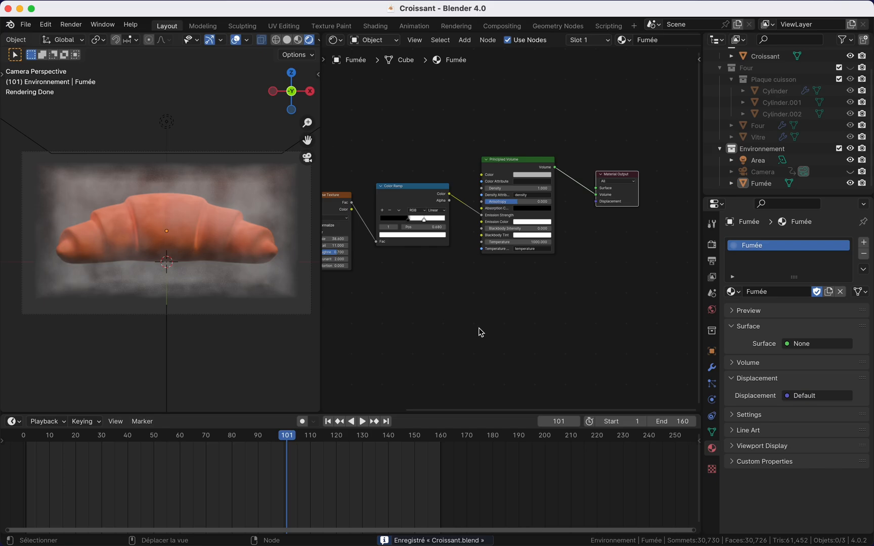
# Step: Switch the Noise Texture to 4D and try a W value of 1.14 while previewing the Color Ramp's output on the cube
pyautogui.hscroll(-4, 508, 288)
pyautogui.hscroll(-1, 384, 261)
pyautogui.scroll(4, 412, 233)
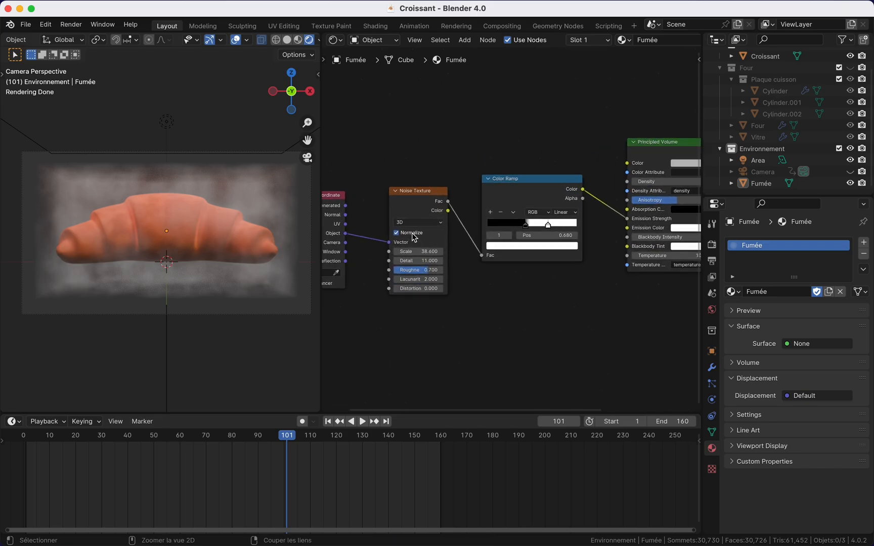
pyautogui.click(475, 185)
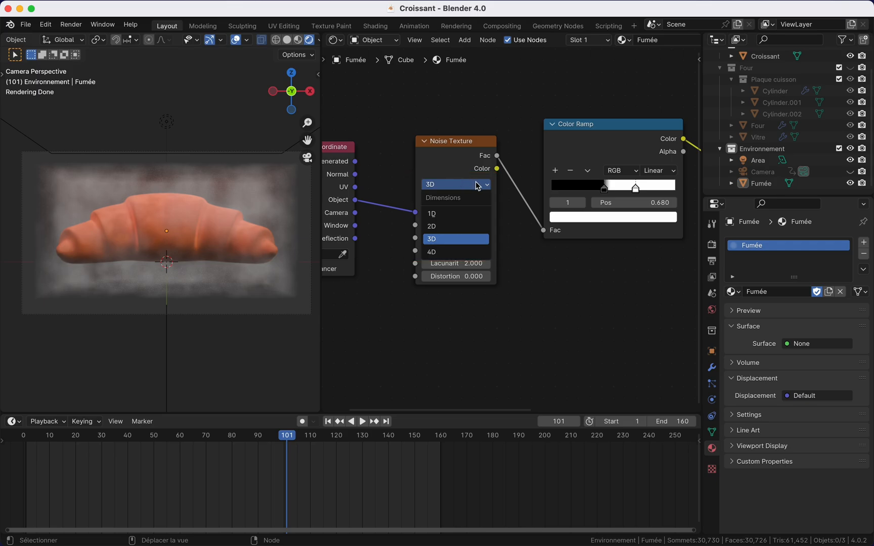
pyautogui.click(473, 255)
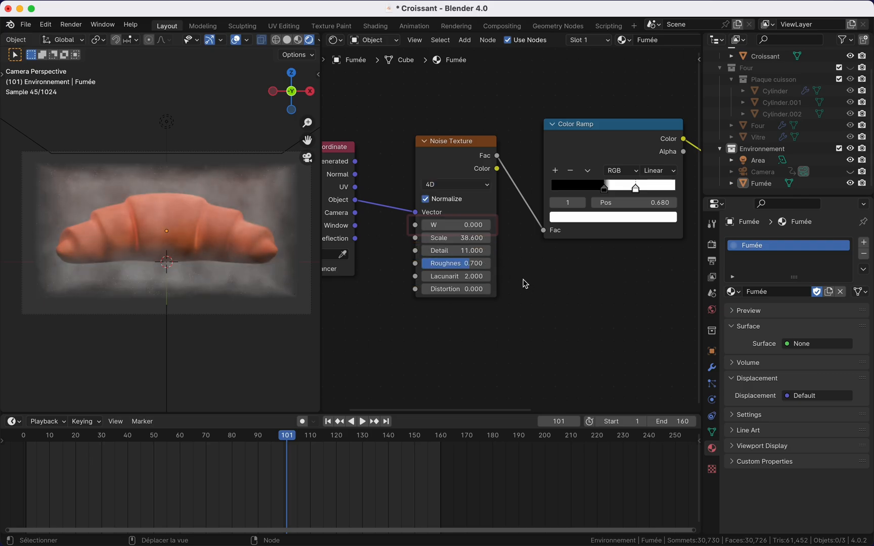
pyautogui.keyDown('ctrl'); pyautogui.keyDown('shift'); pyautogui.click(584, 126); pyautogui.keyUp('shift'); pyautogui.keyUp('ctrl')
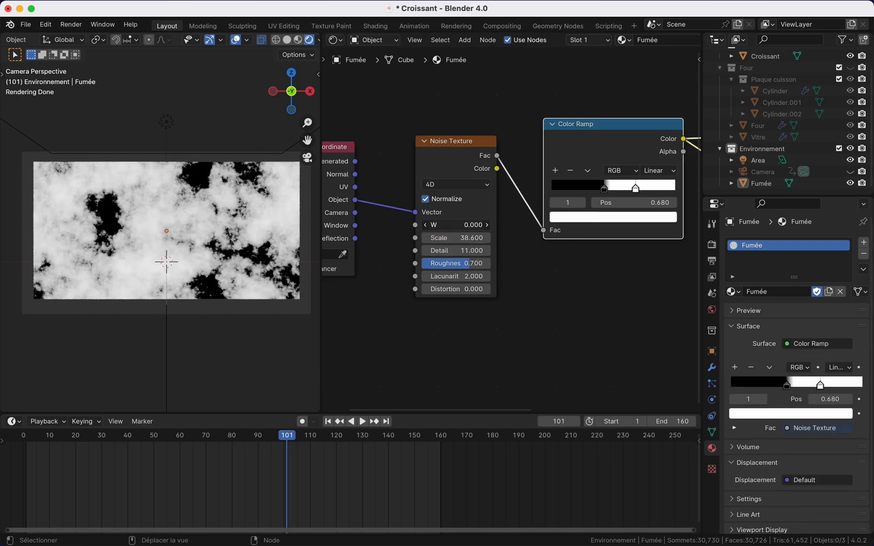
pyautogui.moveTo(456, 225)
pyautogui.mouseDown()
pyautogui.moveTo(534, 224)
pyautogui.moveTo(471, 225)
pyautogui.mouseUp()
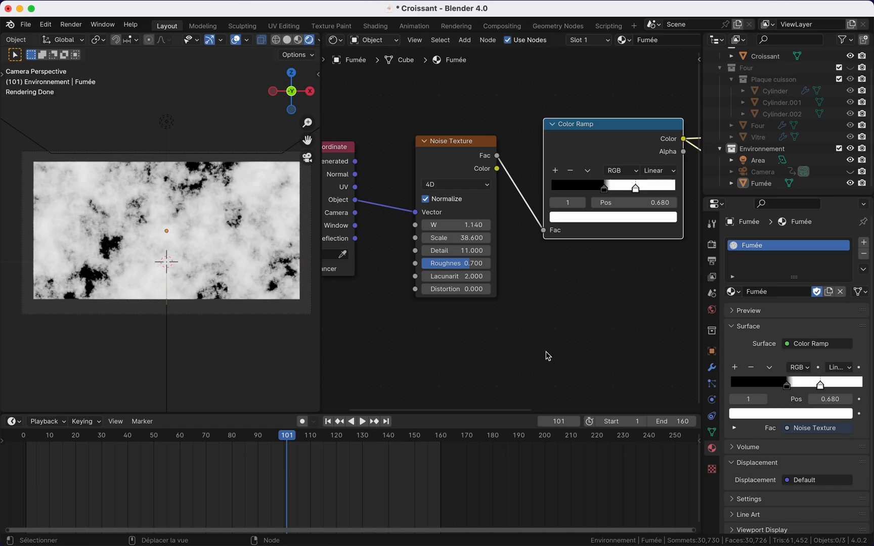
# Step: Keyframe the Noise Texture's W at 0 on frame 1
pyautogui.moveTo(287, 436); pyautogui.dragTo(26, 440)
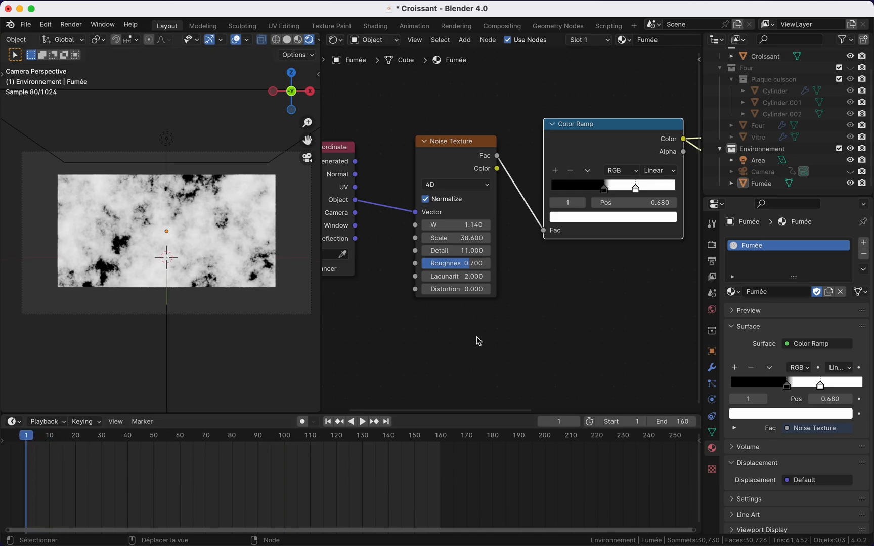
pyautogui.click(474, 229)
pyautogui.press('Return')
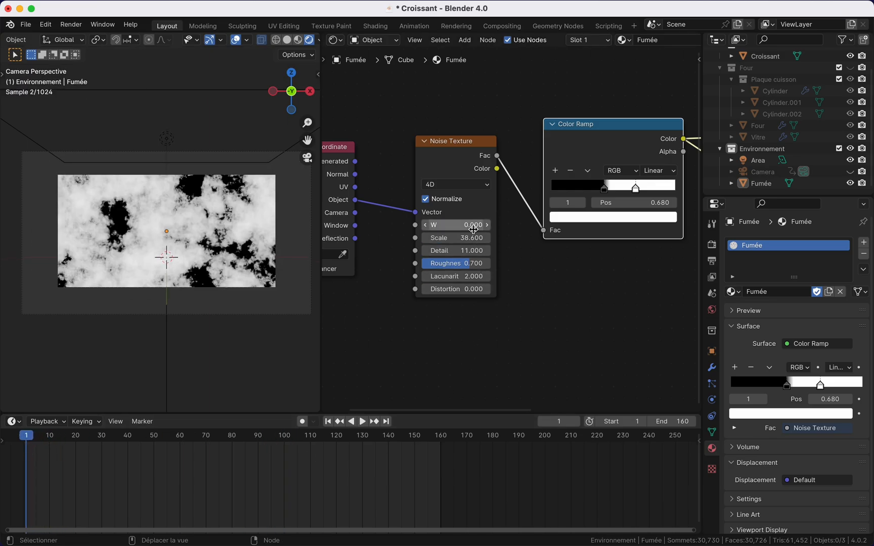
pyautogui.press('i')
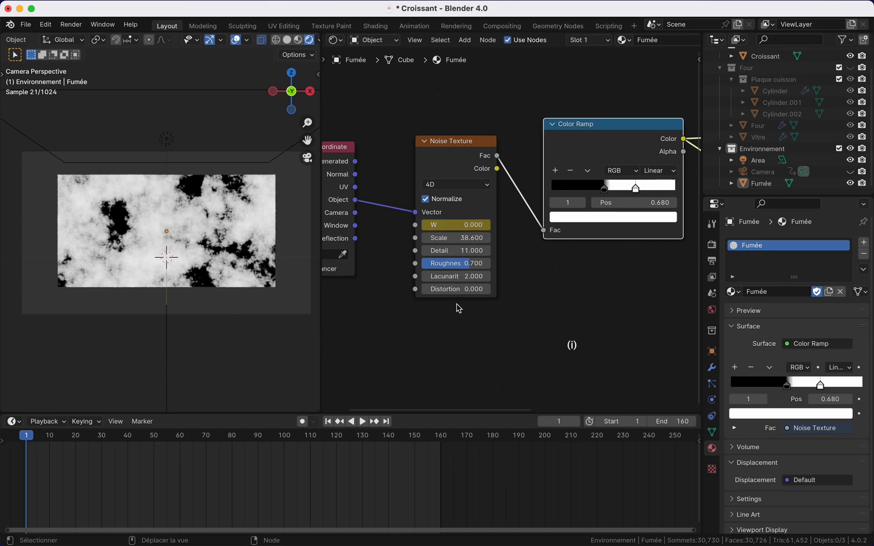
pyautogui.click(467, 164)
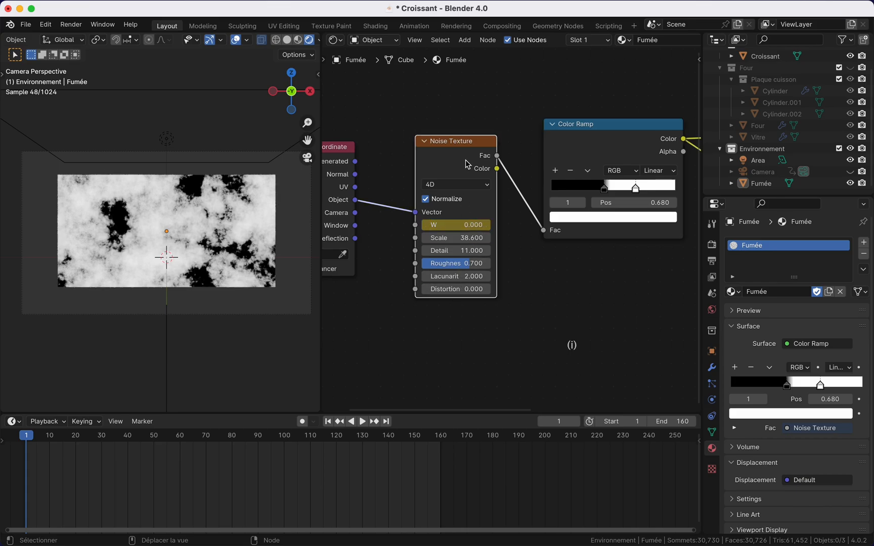
# Step: Keyframe the Noise Texture's W at 0.1 on frame 160 and select the Fumée cube
pyautogui.click(442, 444)
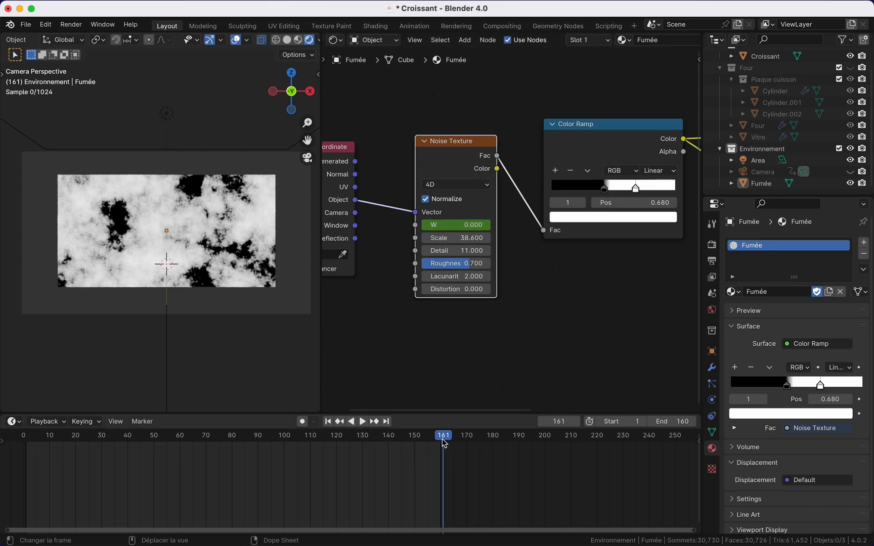
pyautogui.click(458, 229)
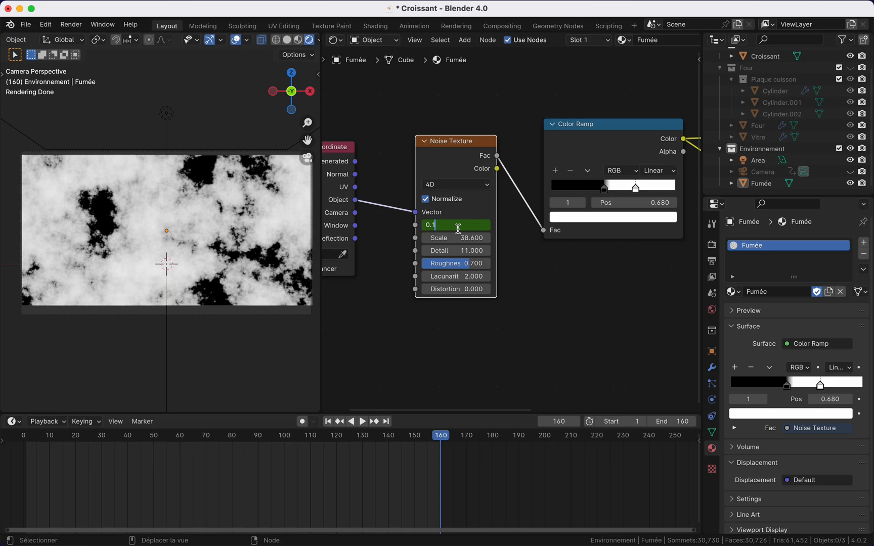
pyautogui.press('Return')
pyautogui.press('i')
pyautogui.click(252, 302)
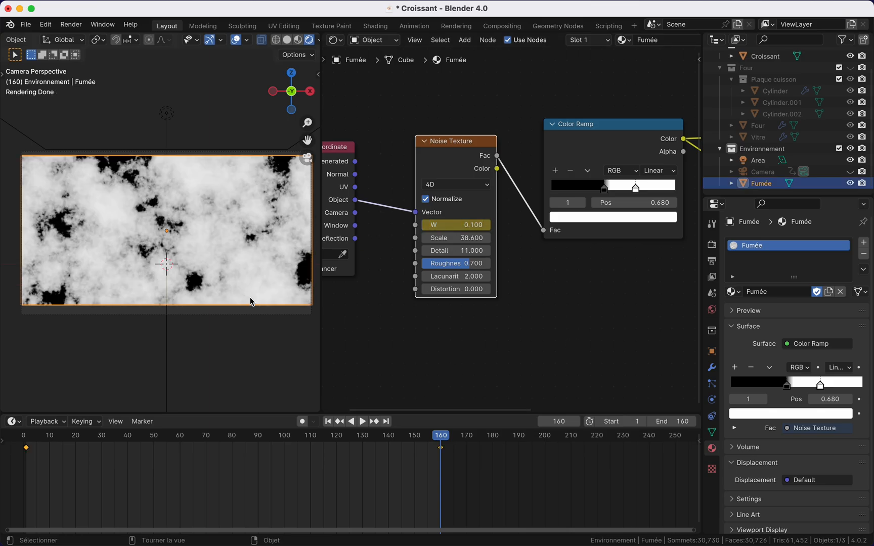
# Step: Play back the noise animation and set both W keyframes to Linear interpolation
pyautogui.press('space')
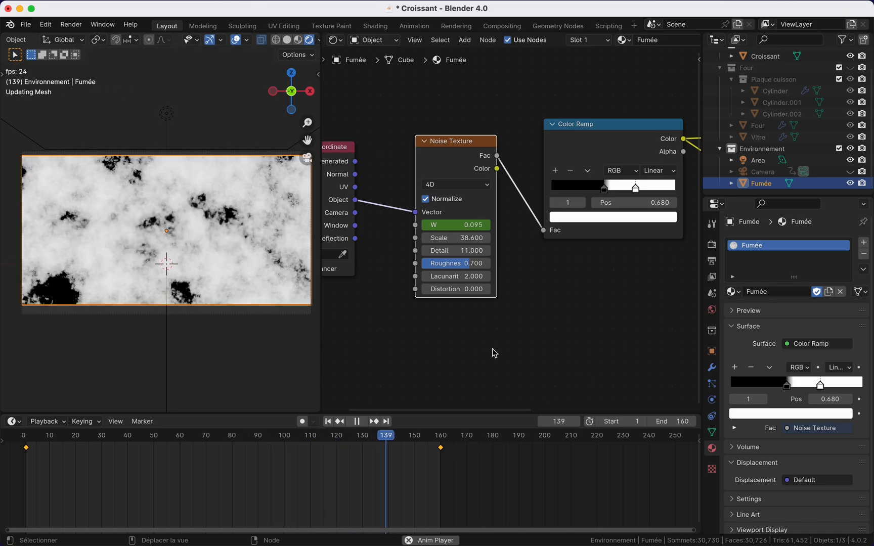
pyautogui.press('space')
pyautogui.moveTo(458, 462); pyautogui.dragTo(14, 446)
pyautogui.press('t')
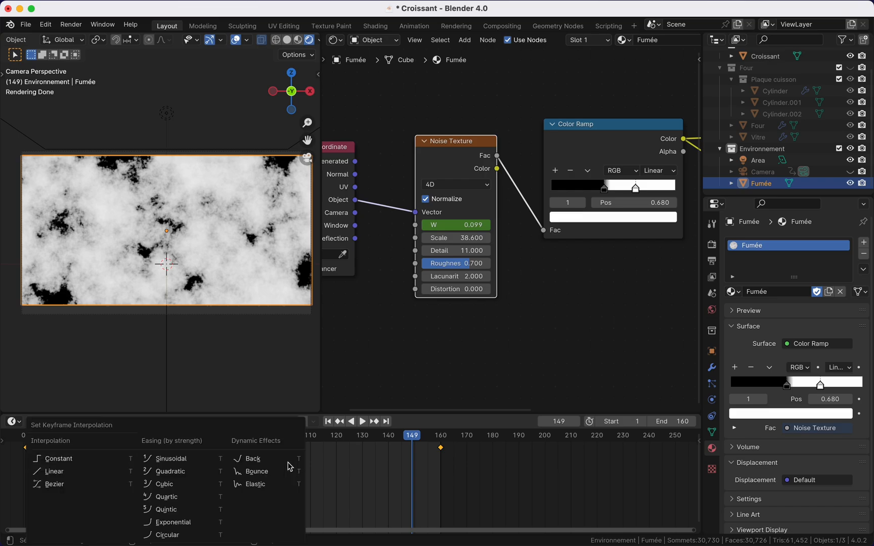
pyautogui.click(118, 474)
# Step: Play the animation to check the noise motion, and disconnect the Color Ramp from the Material Output's Surface
pyautogui.press('space')
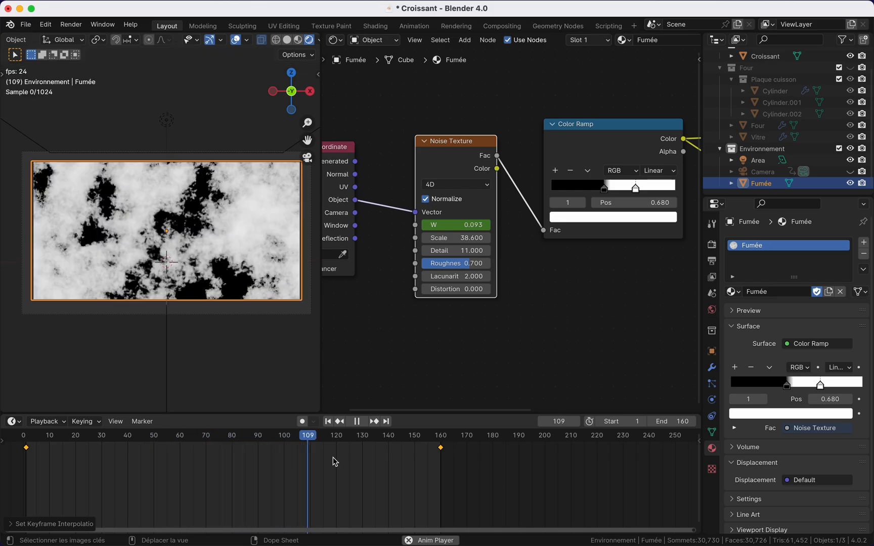
pyautogui.press('space')
pyautogui.click(390, 436)
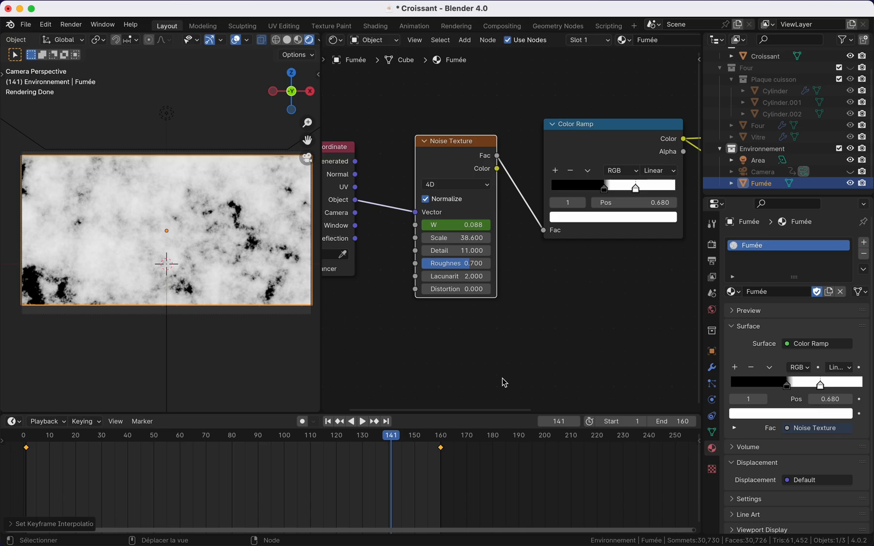
pyautogui.hscroll(6, 609, 241)
pyautogui.moveTo(687, 165); pyautogui.dragTo(673, 177)
# Step: Keyframe the color of the Color Ramp's white stop on frame 100
pyautogui.hscroll(-3, 447, 284)
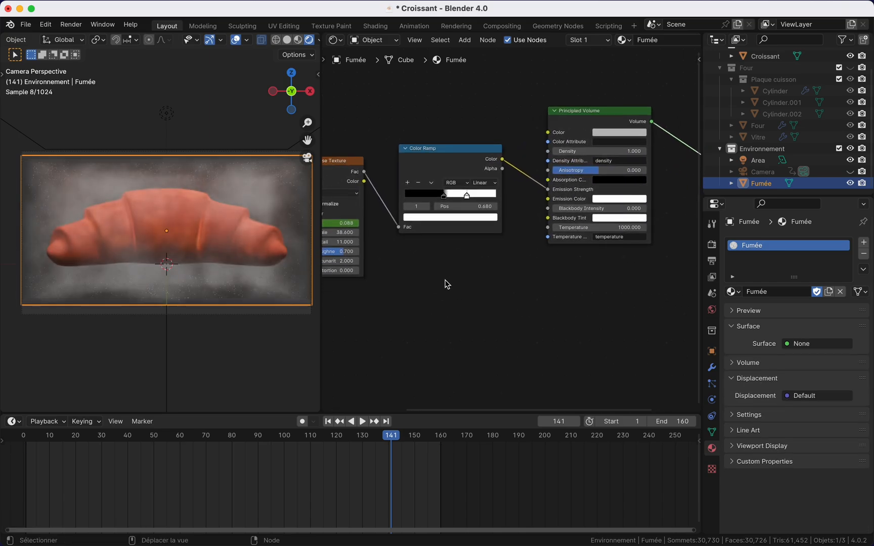
pyautogui.scroll(-1, 445, 284)
pyautogui.hscroll(4, 445, 285)
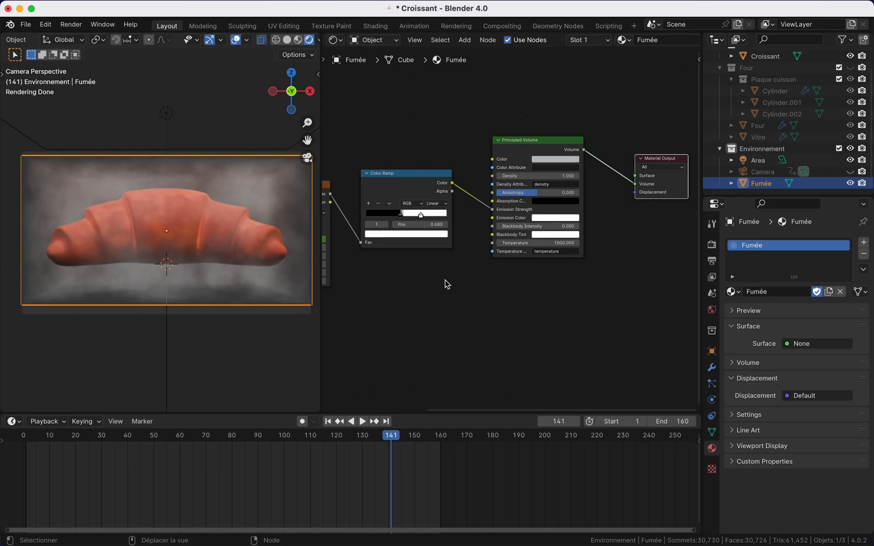
pyautogui.hscroll(-5, 446, 284)
pyautogui.scroll(-2, 447, 285)
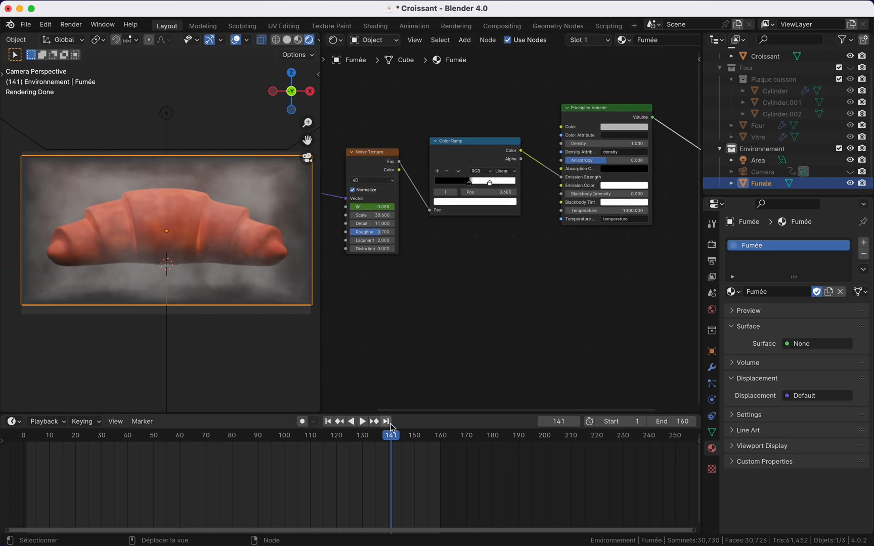
pyautogui.moveTo(391, 440); pyautogui.dragTo(287, 458)
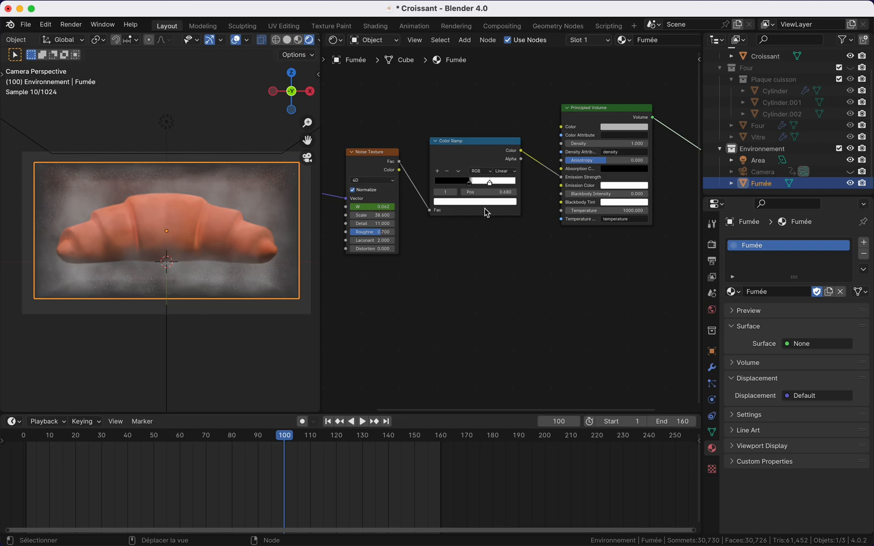
pyautogui.click(481, 148)
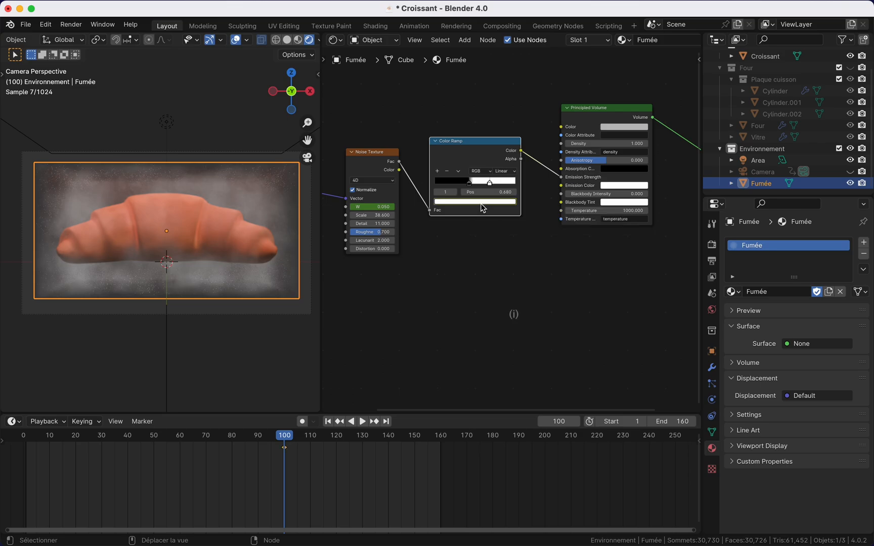
# Step: Keyframe the white stop's color Value at 0.2 on frame 1 and play the animation to check the smoke's build-up
pyautogui.moveTo(293, 444); pyautogui.dragTo(26, 445)
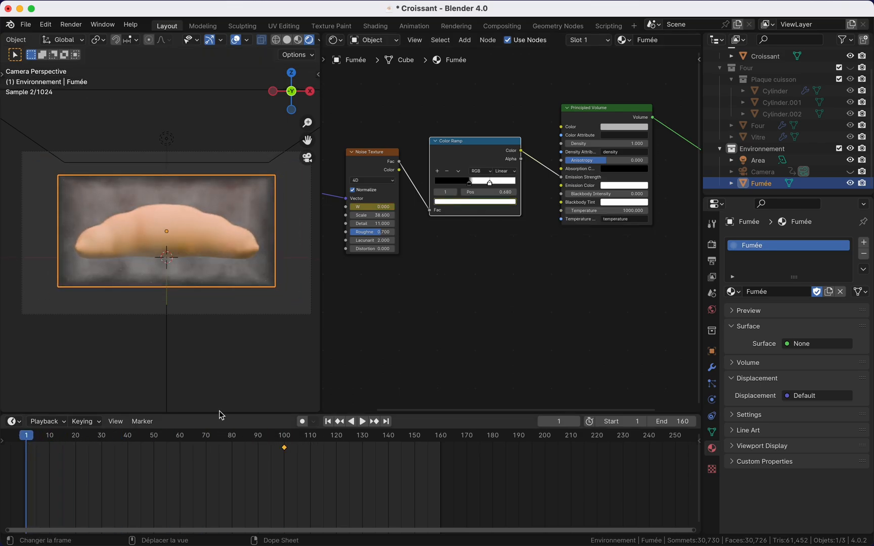
pyautogui.click(481, 202)
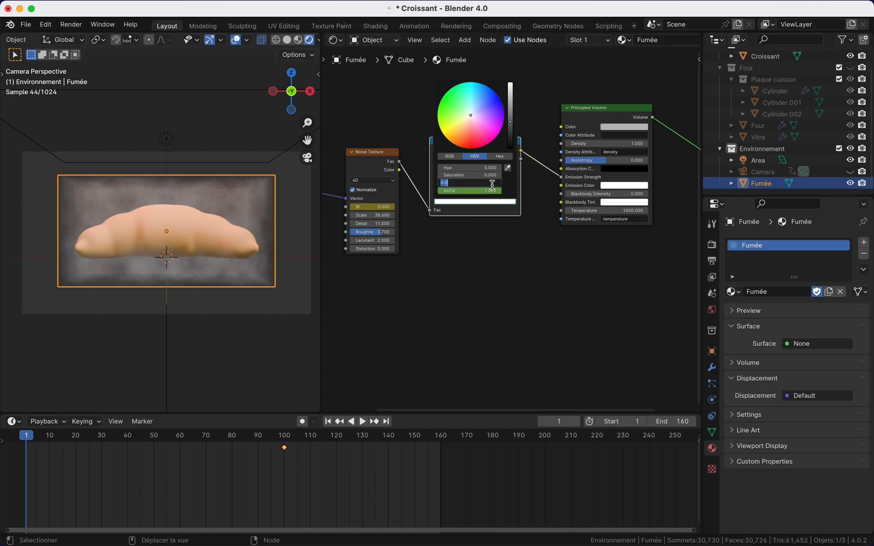
pyautogui.write('.2')
pyautogui.press('Return')
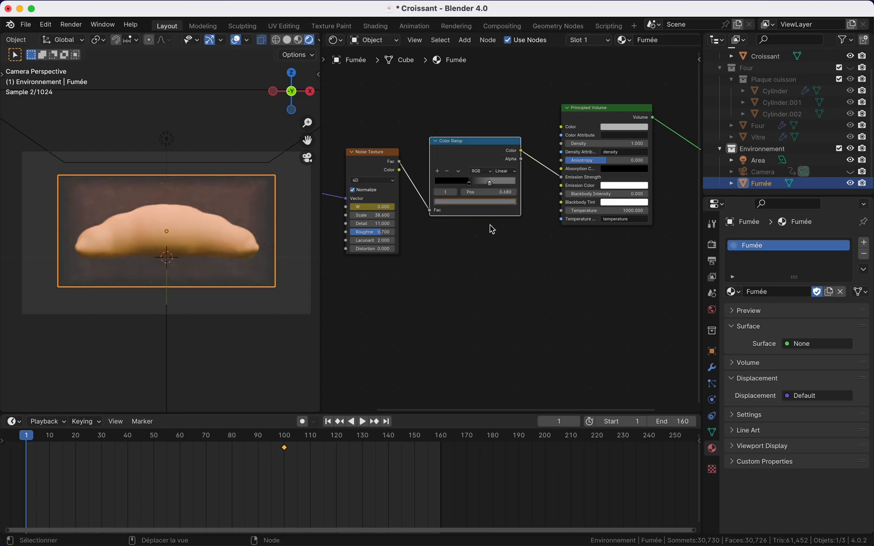
pyautogui.press('i')
pyautogui.press('space')
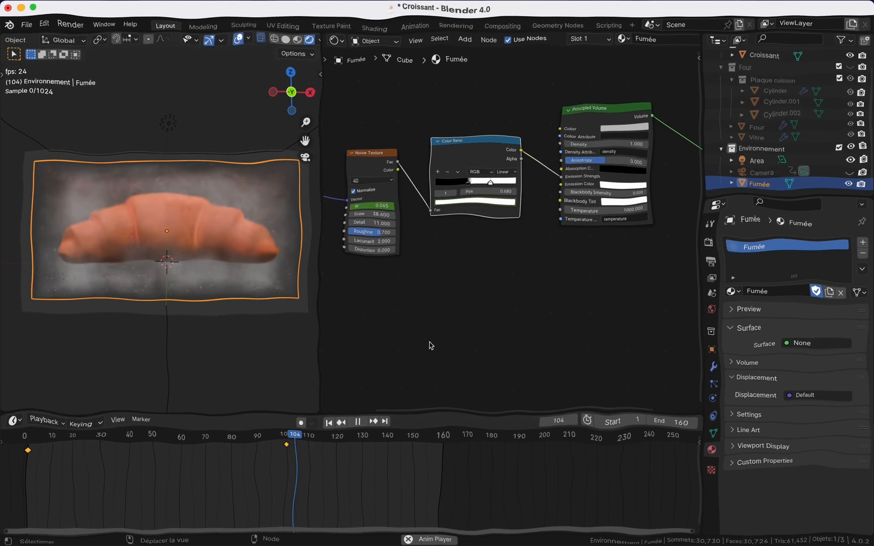
pyautogui.press('space')
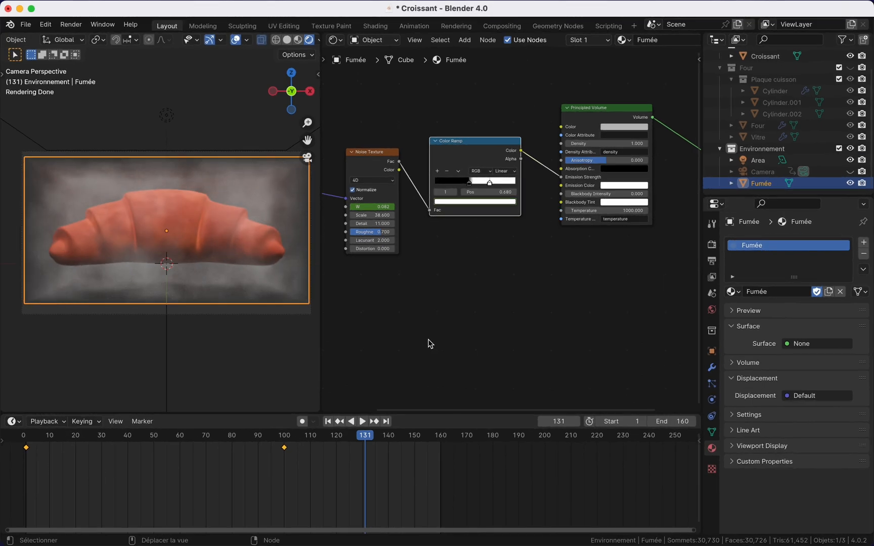
# Step: Switch to the Modeling workspace in Object Mode and show the Four collection with X-ray off
pyautogui.click(203, 27)
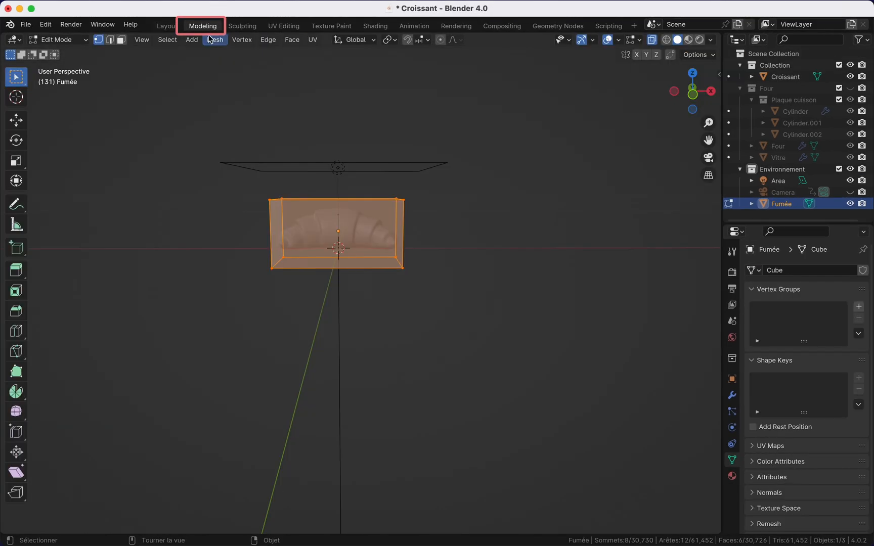
pyautogui.press('Tab')
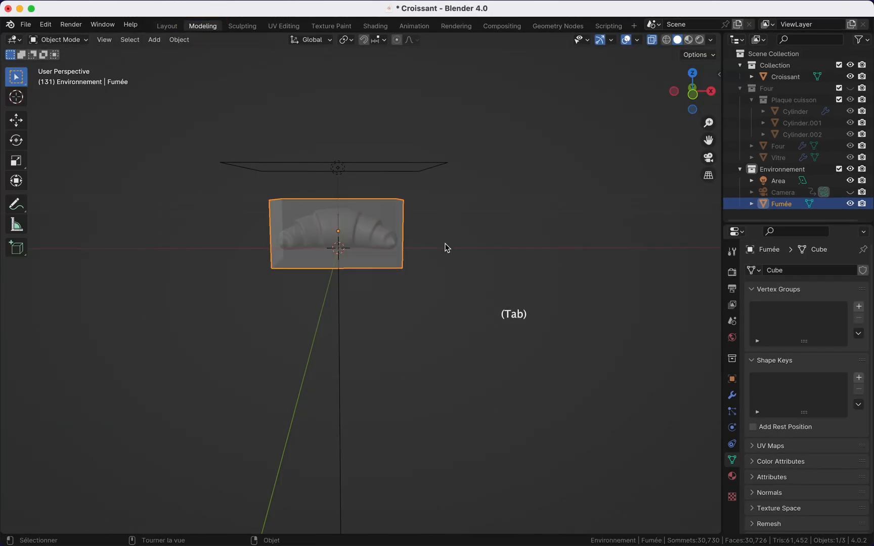
pyautogui.click(492, 243)
pyautogui.click(850, 88)
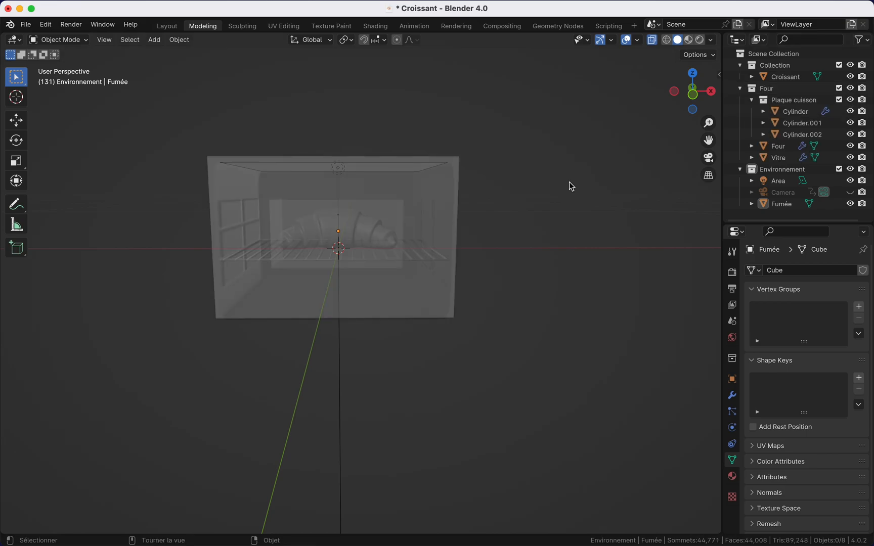
pyautogui.hscroll(5, 528, 198)
pyautogui.hotkey('alt', 'z')
pyautogui.hscroll(3, 527, 199)
pyautogui.scroll(-4, 527, 198)
pyautogui.keyDown('shift'); pyautogui.hscroll(2, 527, 199); pyautogui.keyUp('shift')
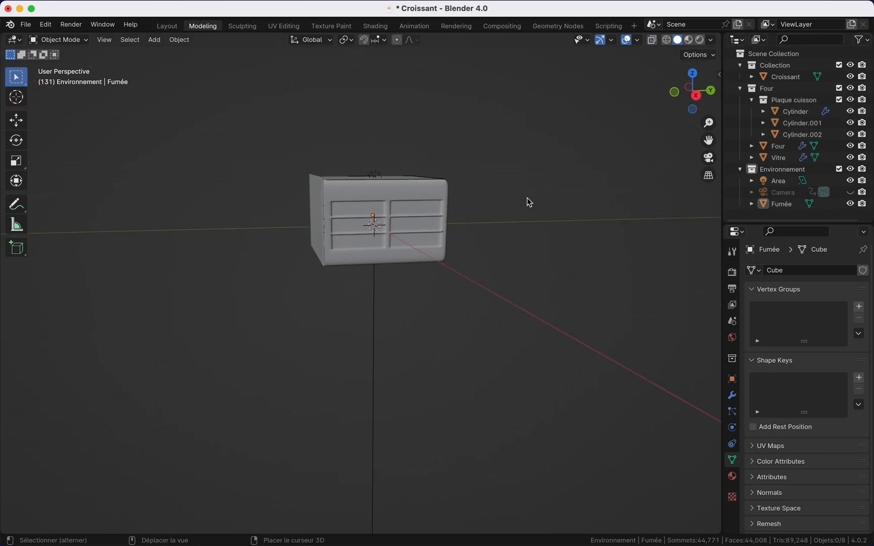
# Step: Add a plane mesh at the oven and scale it down to about 0.12
pyautogui.hotkey('shift', 'a')
pyautogui.moveTo(504, 211)
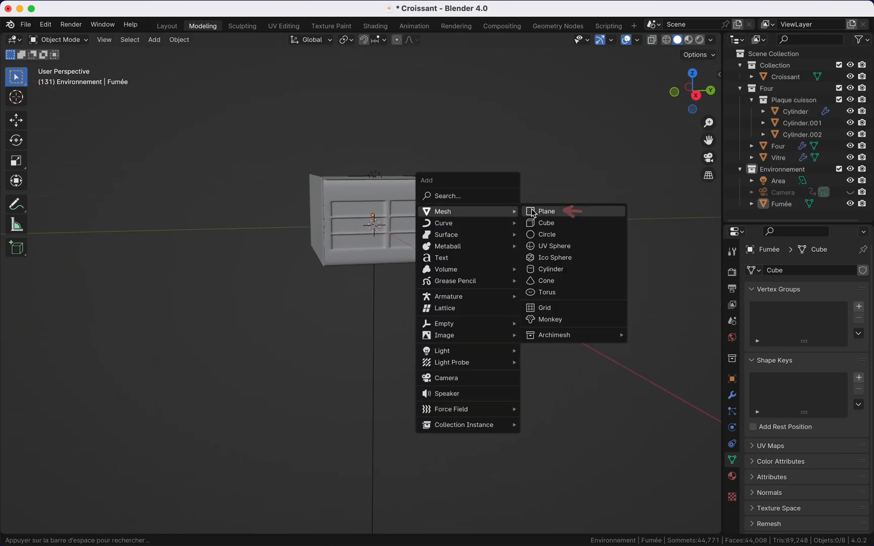
pyautogui.click(532, 211)
pyautogui.scroll(-5, 482, 249)
pyautogui.scroll(1, 482, 248)
pyautogui.press('s')
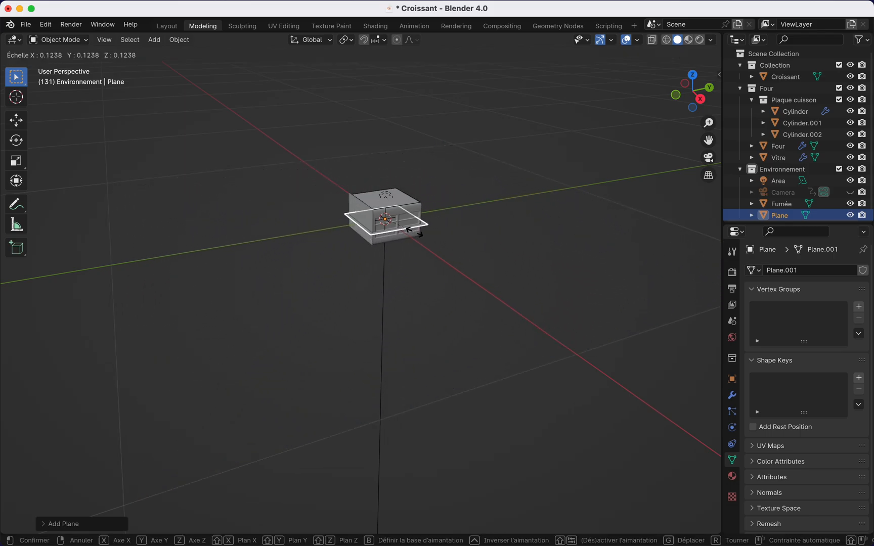
pyautogui.click(415, 232)
# Step: Rotate the plane 90 degrees about the global X axis so it stands upright
pyautogui.scroll(5, 388, 217)
pyautogui.moveTo(388, 217); pyautogui.dragTo(430, 205, button='middle')
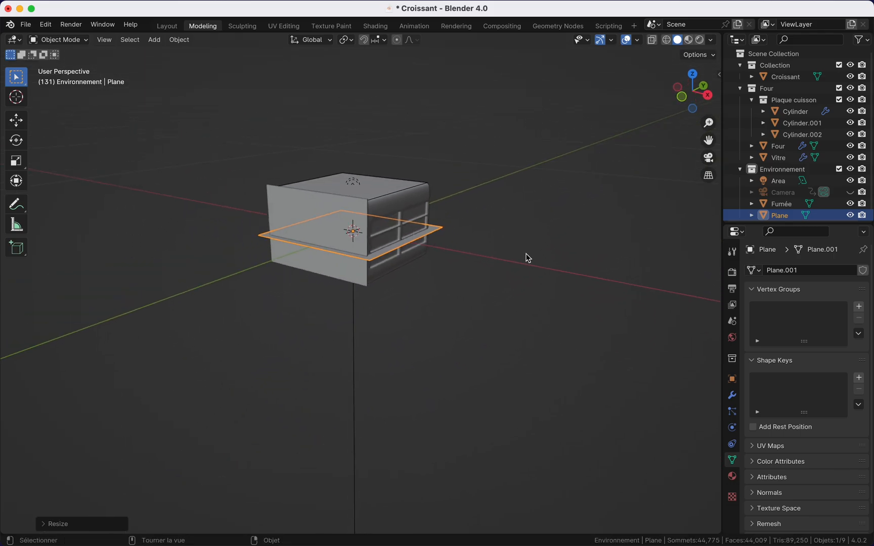
pyautogui.write('rx')
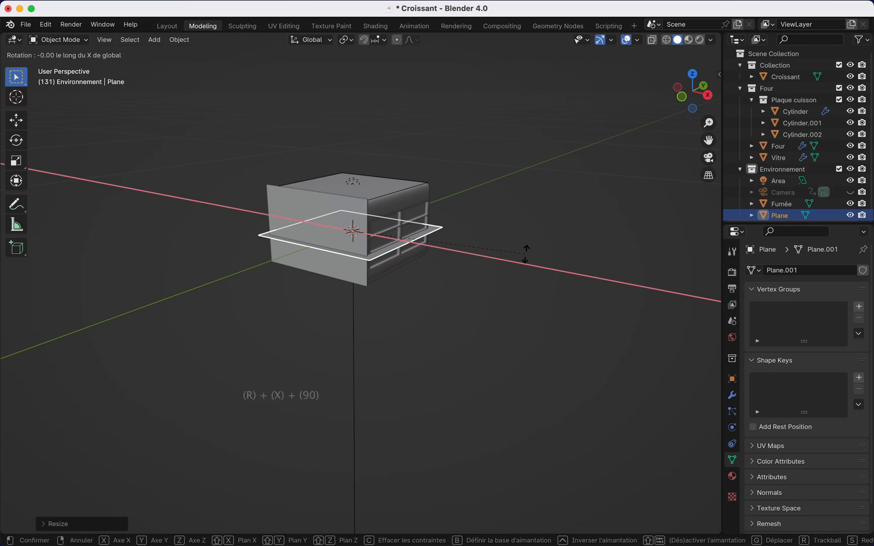
pyautogui.write('90')
pyautogui.press('Return')
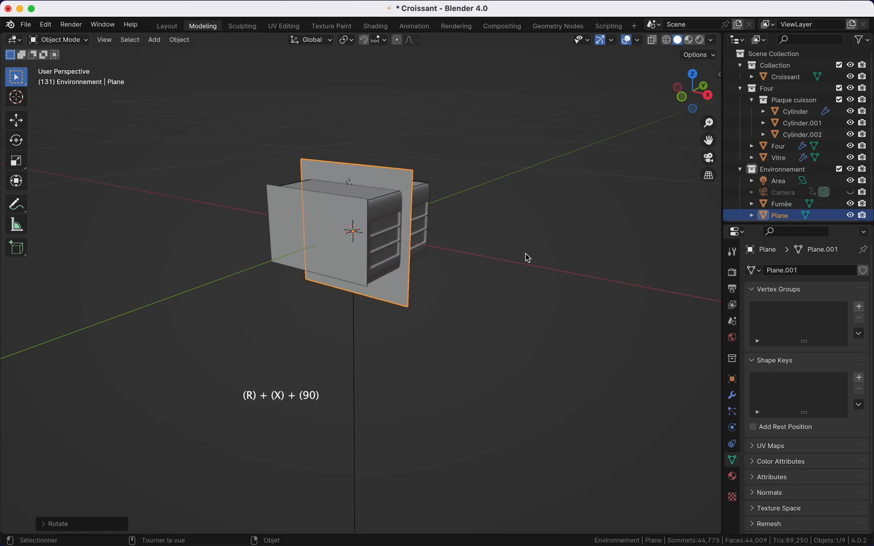
# Step: In front view, shorten the plane along Z and raise it about 0.02 m so it slightly overlaps the oven's outline
pyautogui.moveTo(528, 253); pyautogui.dragTo(555, 249, button='middle')
pyautogui.scroll(-2, 527, 253)
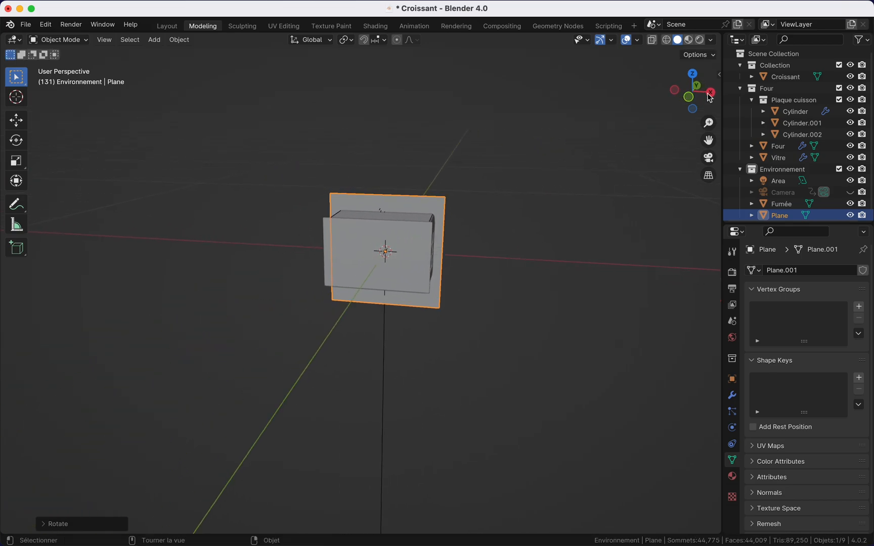
pyautogui.click(691, 99)
pyautogui.scroll(2, 503, 203)
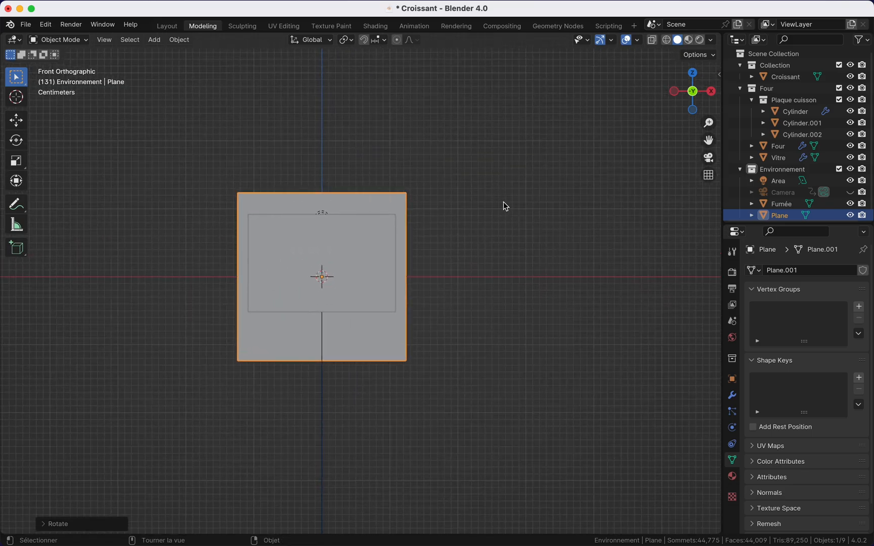
pyautogui.press('s')
pyautogui.press('z')
pyautogui.press('g')
pyautogui.press('z')
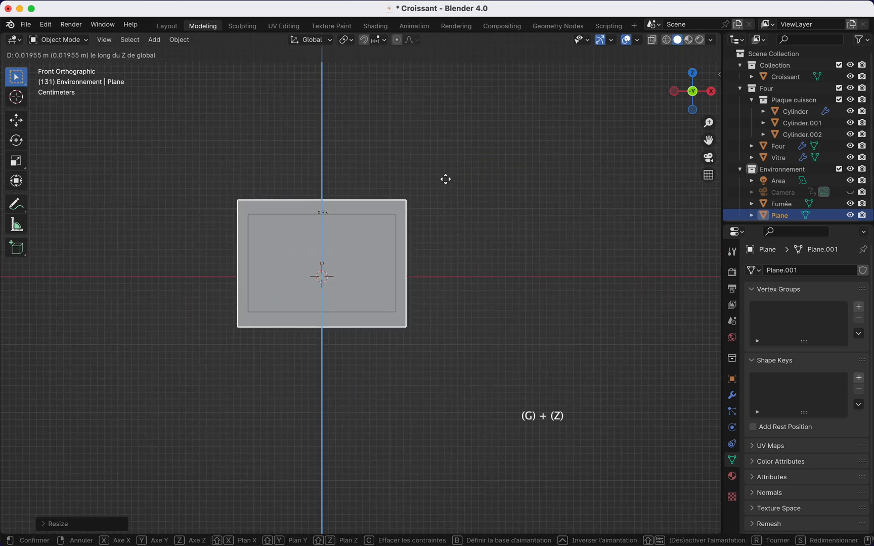
pyautogui.click(446, 180)
# Step: Turn on X-ray and move the plane about 0.077 m along negative Y, toward the oven's front
pyautogui.moveTo(446, 179); pyautogui.dragTo(426, 227, button='middle')
pyautogui.hotkey('alt', 'z')
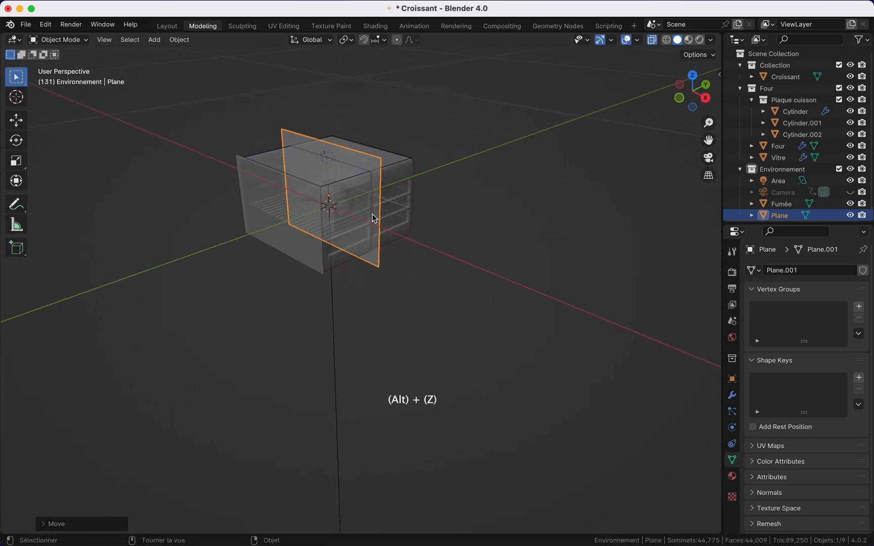
pyautogui.moveTo(374, 218); pyautogui.dragTo(445, 224, button='middle')
pyautogui.press('g')
pyautogui.press('y')
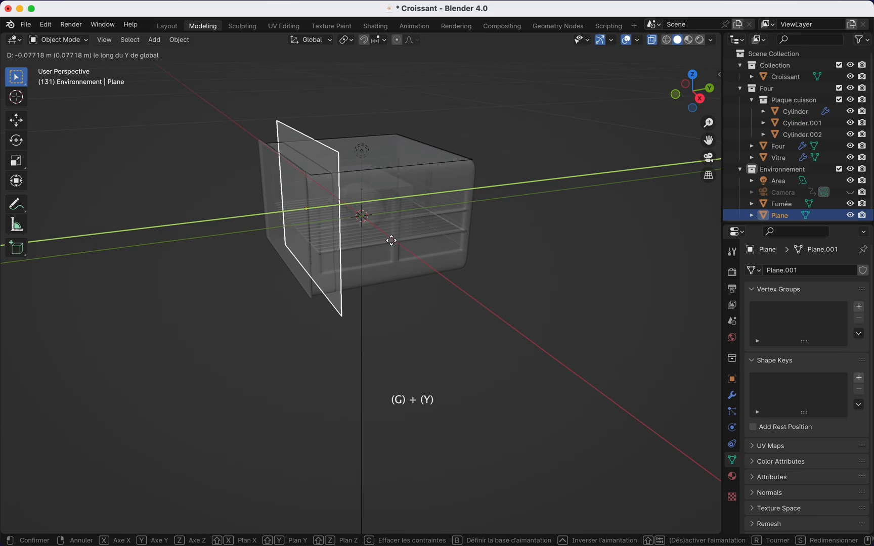
pyautogui.click(392, 240)
# Step: Apply the plane's rotation and scale, and turn X-ray off
pyautogui.scroll(-3, 464, 251)
pyautogui.hscroll(-8, 464, 252)
pyautogui.keyDown('shift'); pyautogui.hscroll(2, 464, 252); pyautogui.keyUp('shift')
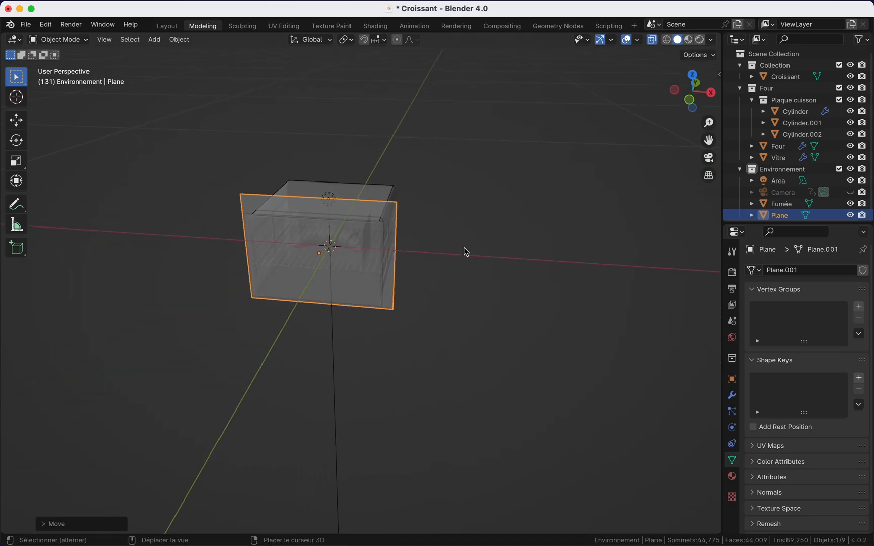
pyautogui.hotkey('ctrl', 'a')
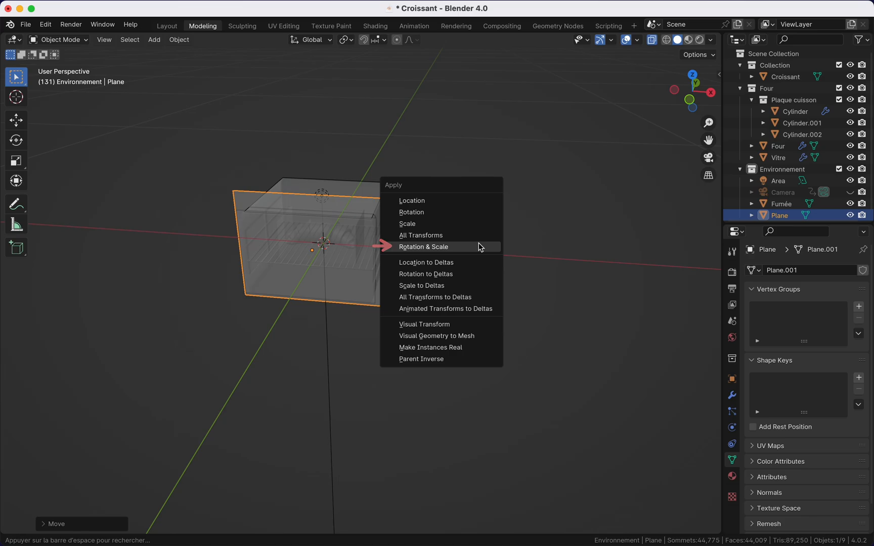
pyautogui.click(479, 244)
pyautogui.moveTo(428, 244); pyautogui.dragTo(467, 231, button='middle')
pyautogui.hotkey('alt', 'z')
pyautogui.scroll(-1, 774, 209)
# Step: Rename the new plane as Distortion and deselect it
pyautogui.click(775, 210)
pyautogui.doubleClick(778, 211)
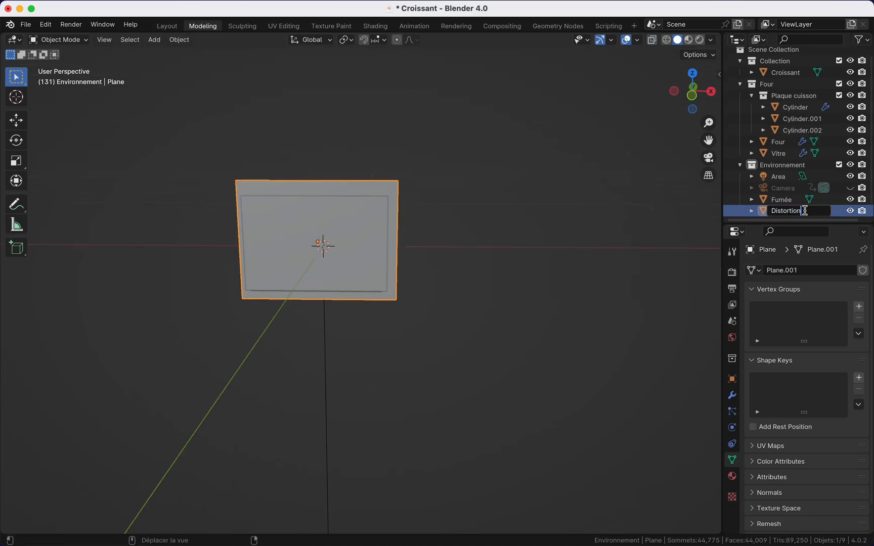
pyautogui.press('Return')
pyautogui.click(454, 199)
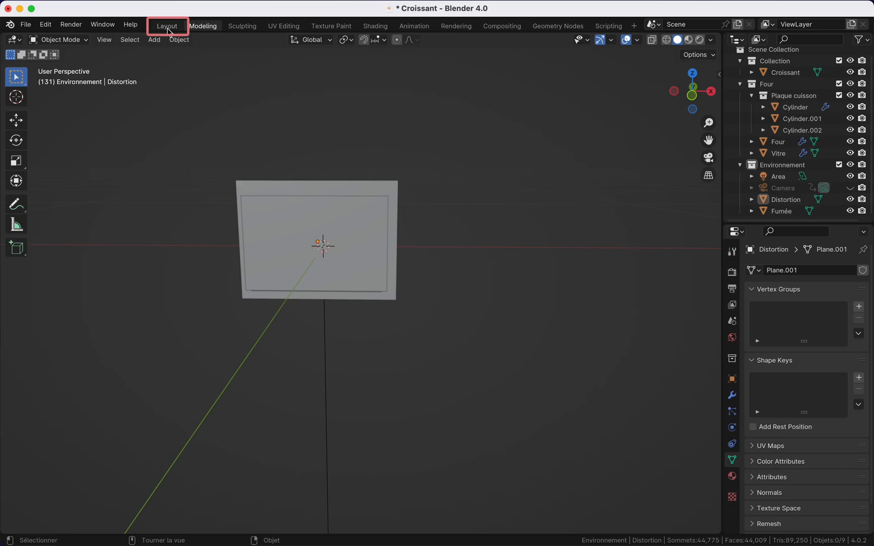
# Step: Switch to the Layout workspace, hide the Four collection and select the Distortion plane
pyautogui.click(168, 27)
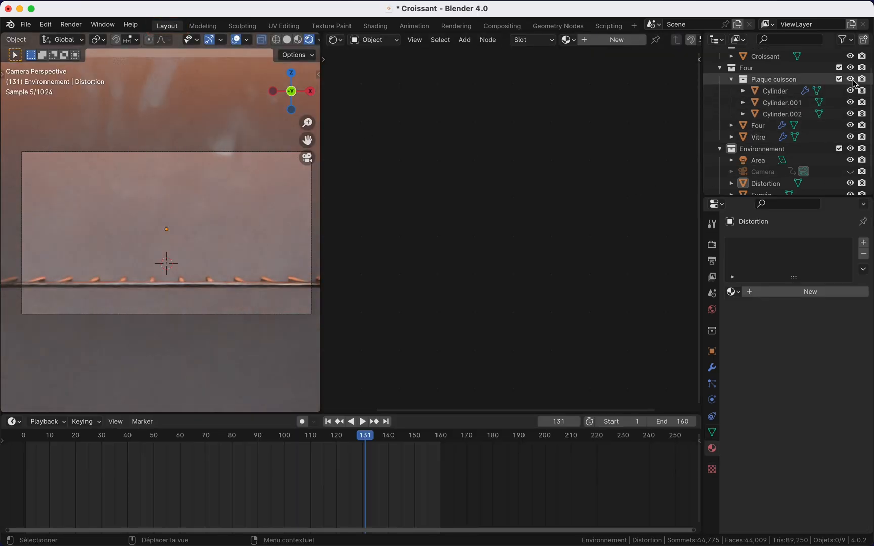
pyautogui.click(851, 68)
pyautogui.click(221, 203)
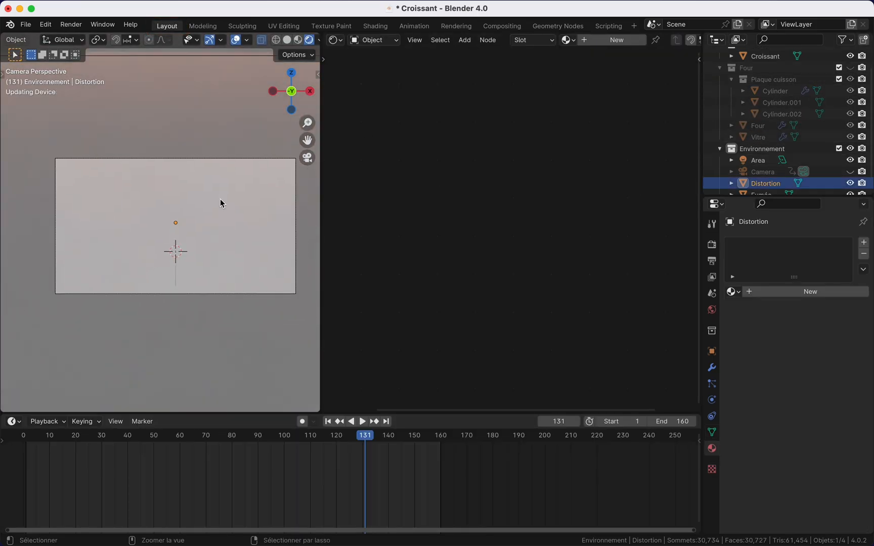
pyautogui.scroll(-4, 221, 203)
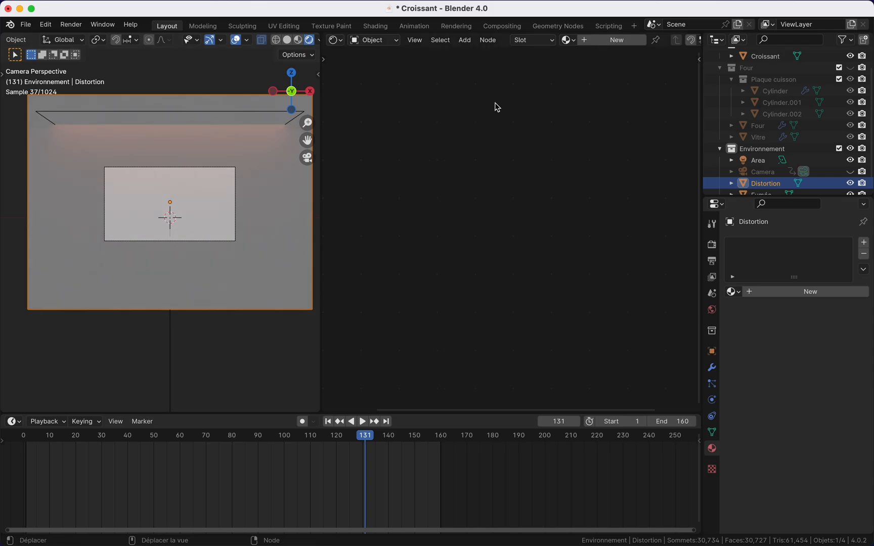
# Step: Create a new material named Distortion on the plane and give it a fake user
pyautogui.click(587, 41)
pyautogui.doubleClick(804, 246)
pyautogui.write('Distortion')
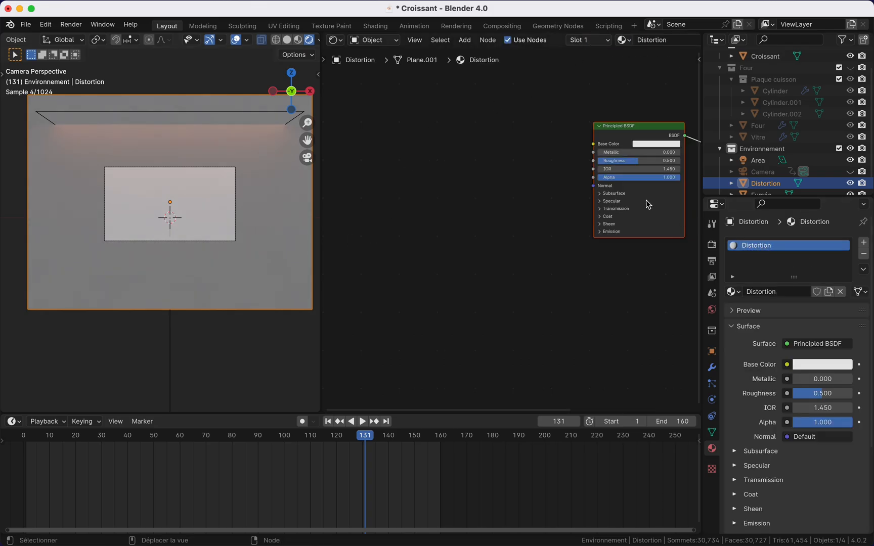
pyautogui.press('Home')
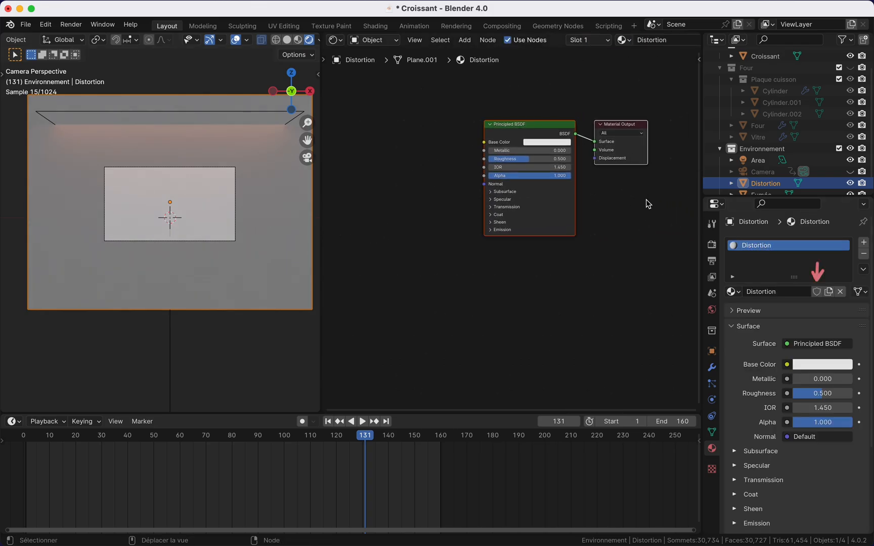
pyautogui.click(817, 291)
# Step: Add a Noise Texture node before the Principled BSDF in the Distortion material
pyautogui.hotkey('shift', 'a')
pyautogui.moveTo(375, 316)
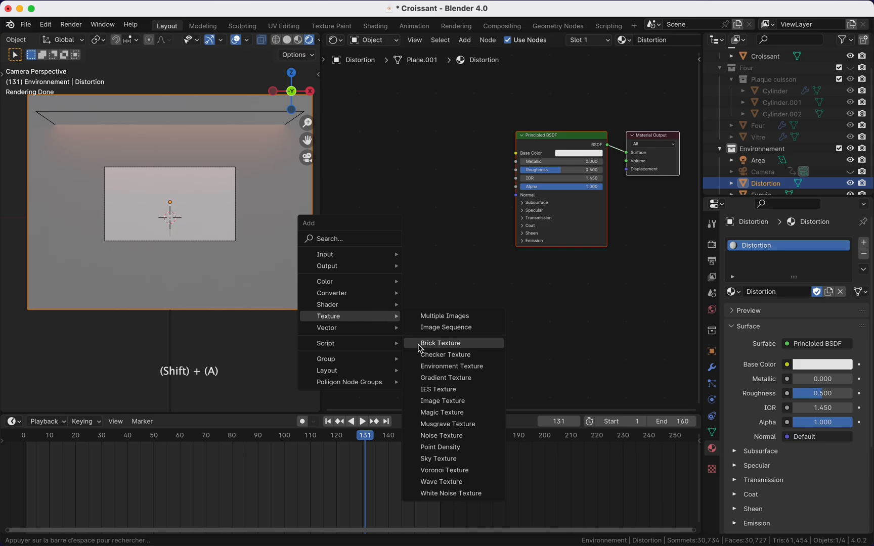
pyautogui.click(437, 436)
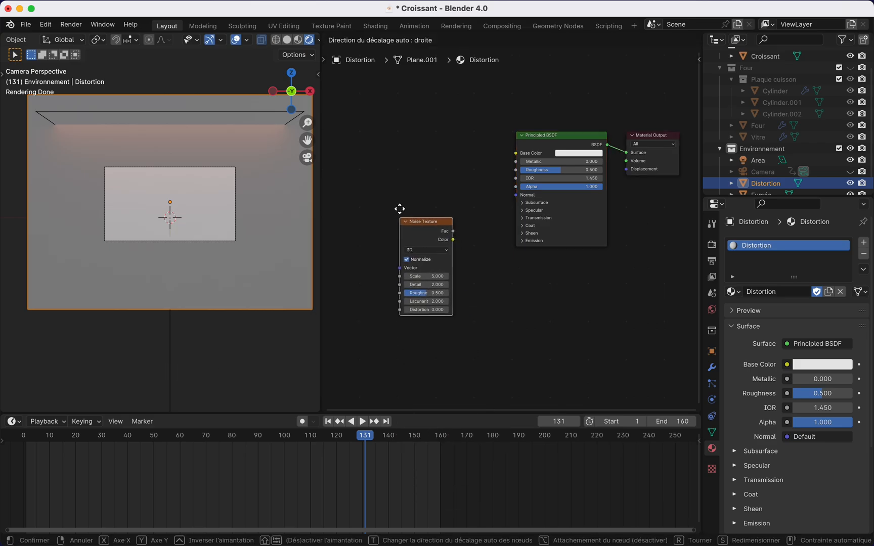
pyautogui.click(400, 196)
pyautogui.moveTo(400, 196); pyautogui.dragTo(450, 163, button='middle')
# Step: Add a Texture Coordinate node and connect its Object output to the Noise Texture's Vector input
pyautogui.hotkey('shift', 'a')
pyautogui.moveTo(386, 128)
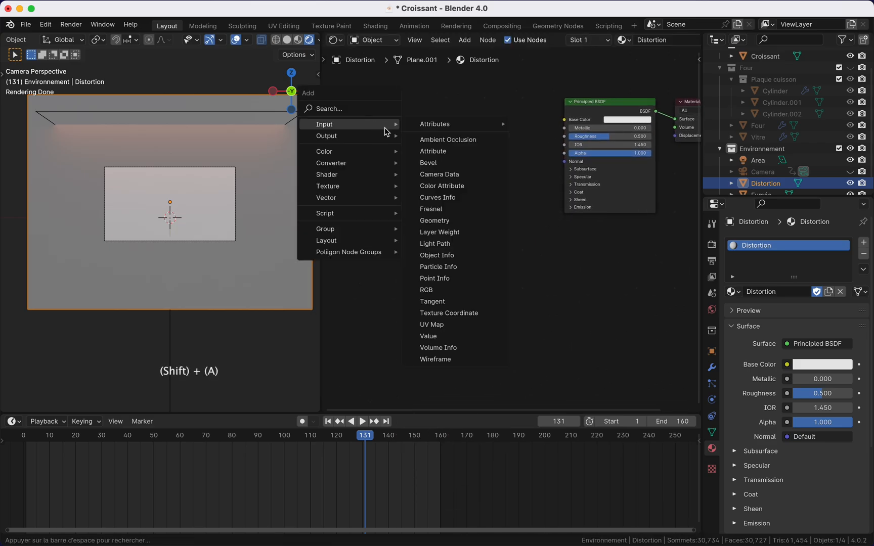
pyautogui.click(451, 314)
pyautogui.click(364, 180)
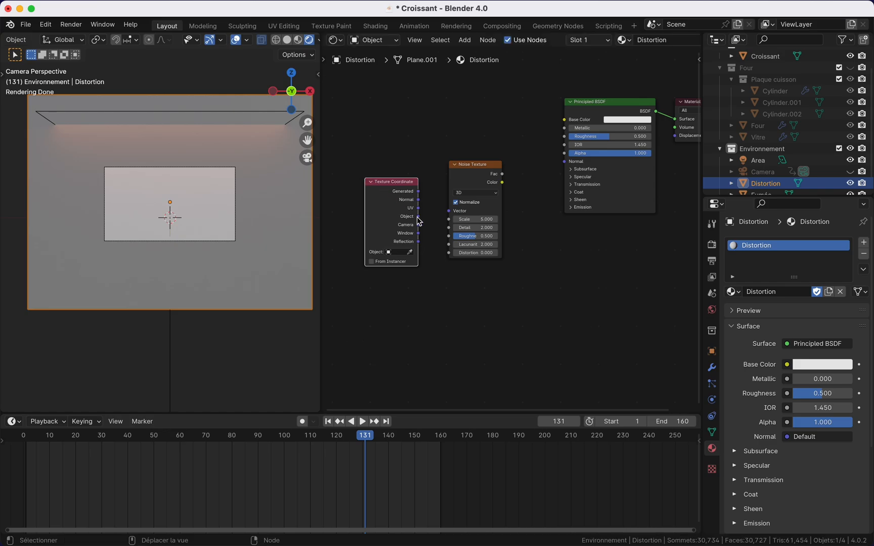
pyautogui.moveTo(418, 216); pyautogui.dragTo(447, 213)
# Step: Preview the Noise Texture on the material's Surface output and set its Scale to 39.6
pyautogui.keyDown('ctrl'); pyautogui.keyDown('shift'); pyautogui.click(466, 177); pyautogui.keyUp('shift'); pyautogui.keyUp('ctrl')
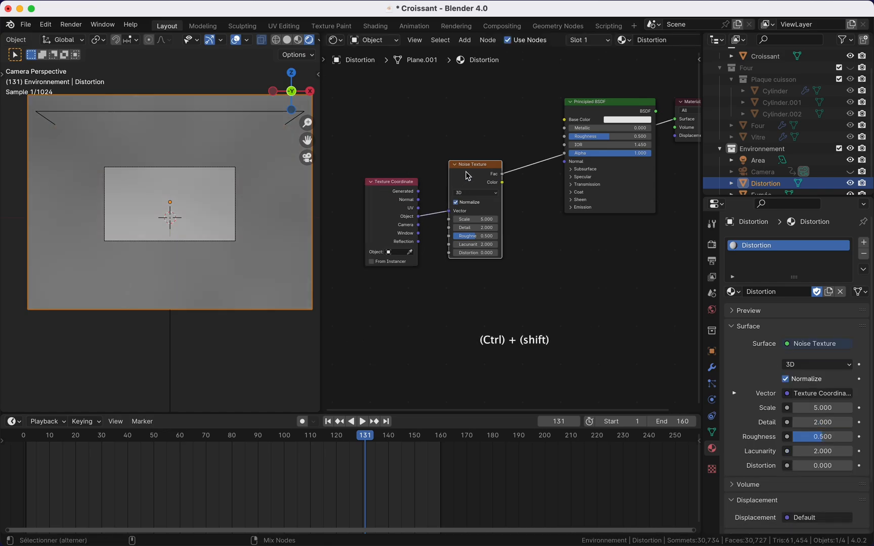
pyautogui.scroll(3, 473, 220)
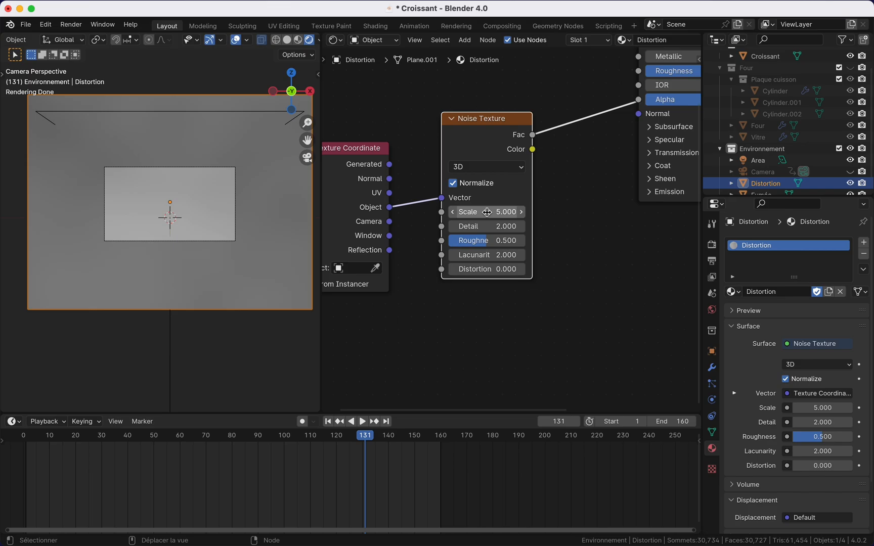
pyautogui.moveTo(487, 212); pyautogui.dragTo(497, 212)
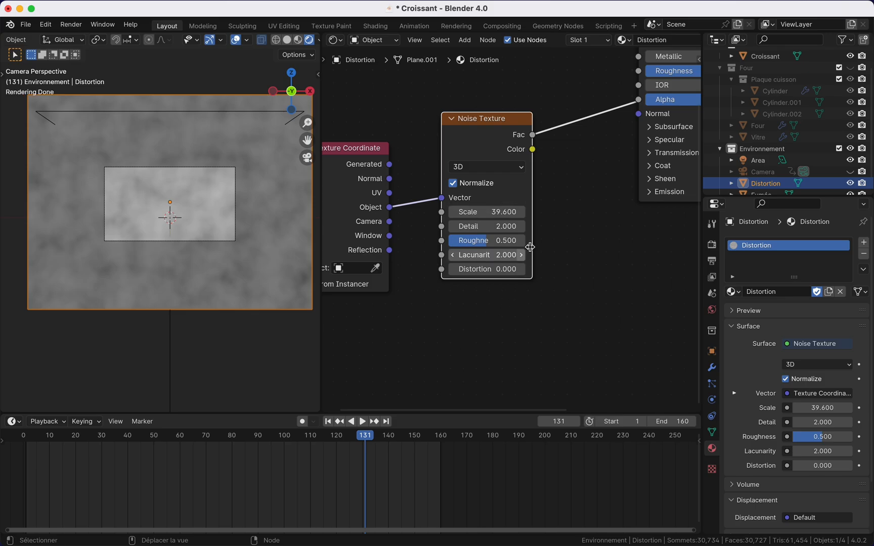
pyautogui.keyDown('ctrl'); pyautogui.scroll(-3, 531, 247); pyautogui.keyUp('ctrl')
pyautogui.keyDown('ctrl'); pyautogui.scroll(-2, 531, 250); pyautogui.keyUp('ctrl')
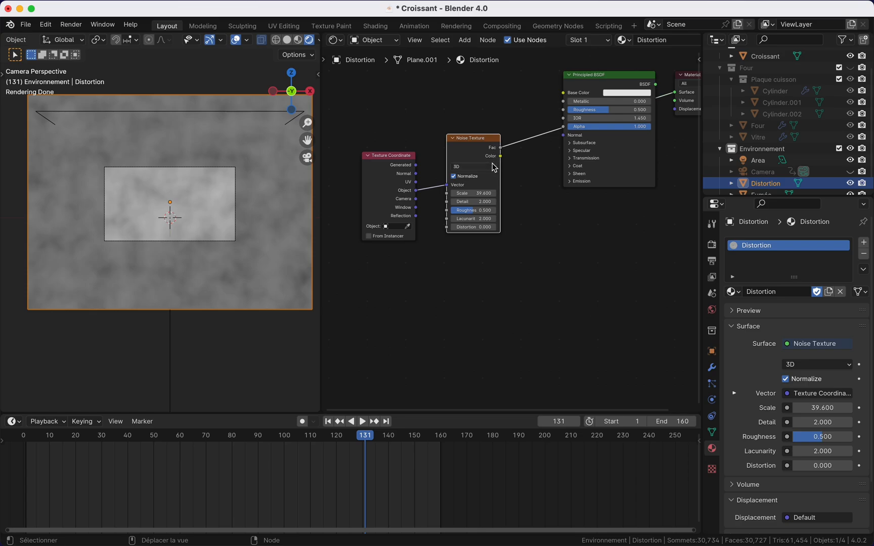
# Step: Set the Noise Texture to 4D, and try a W value of 1.2 before undoing it
pyautogui.click(493, 166)
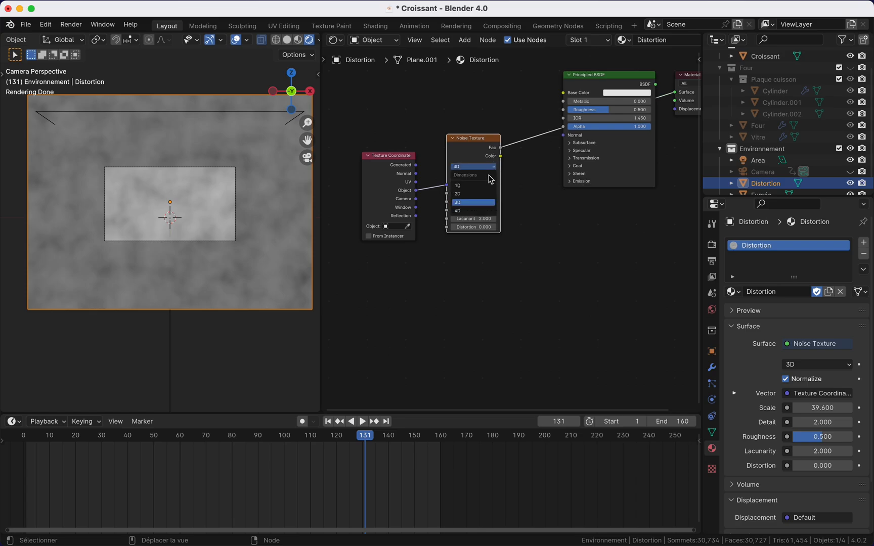
pyautogui.click(486, 211)
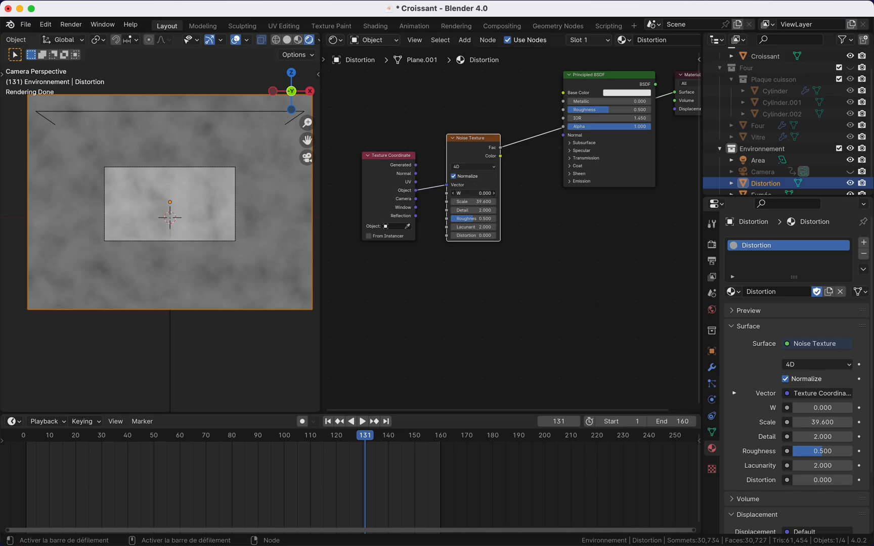
pyautogui.moveTo(474, 193); pyautogui.dragTo(535, 193)
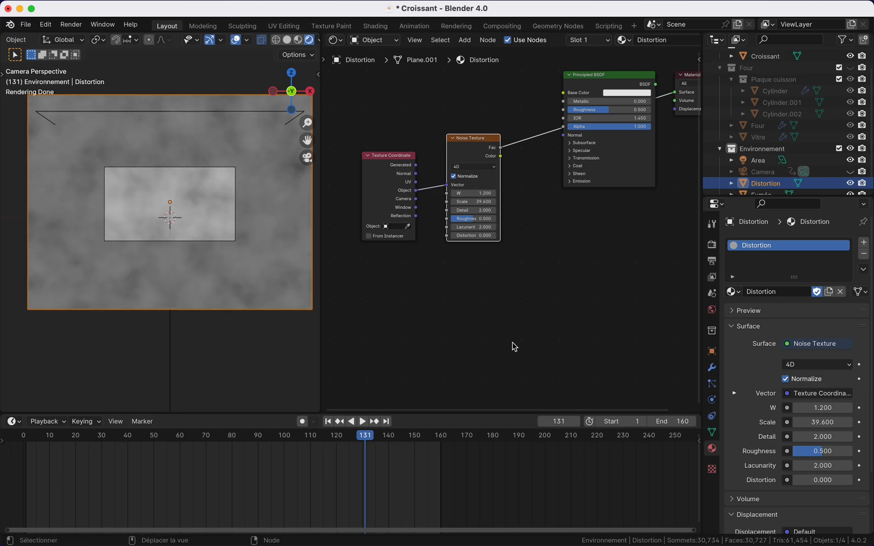
pyautogui.press('super+z')
# Step: Keyframe the Noise Texture's W at 0 on frame 1 and at 0.05 on frame 160
pyautogui.moveTo(368, 442); pyautogui.dragTo(26, 440)
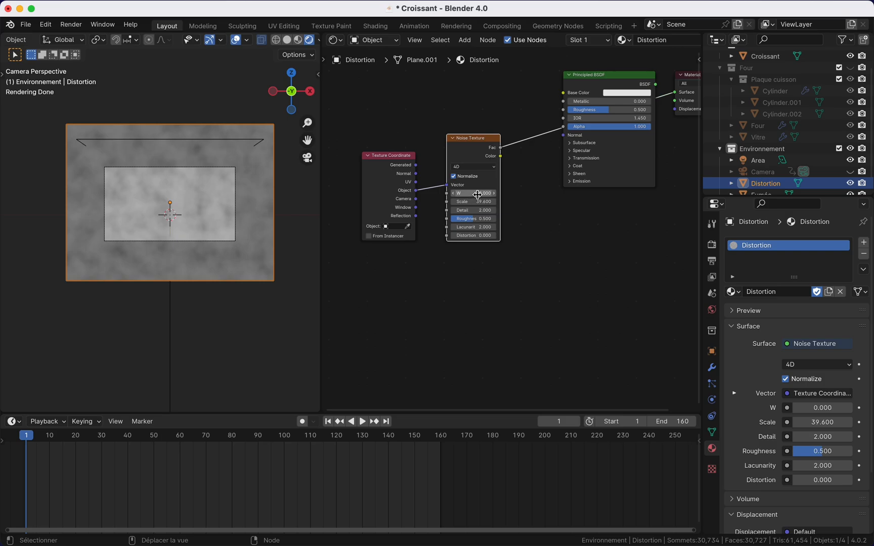
pyautogui.press('i')
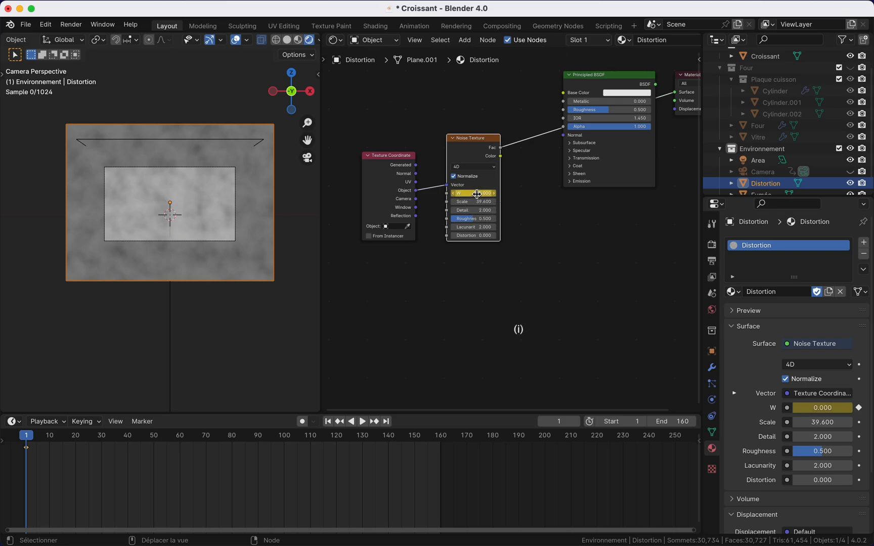
pyautogui.click(440, 433)
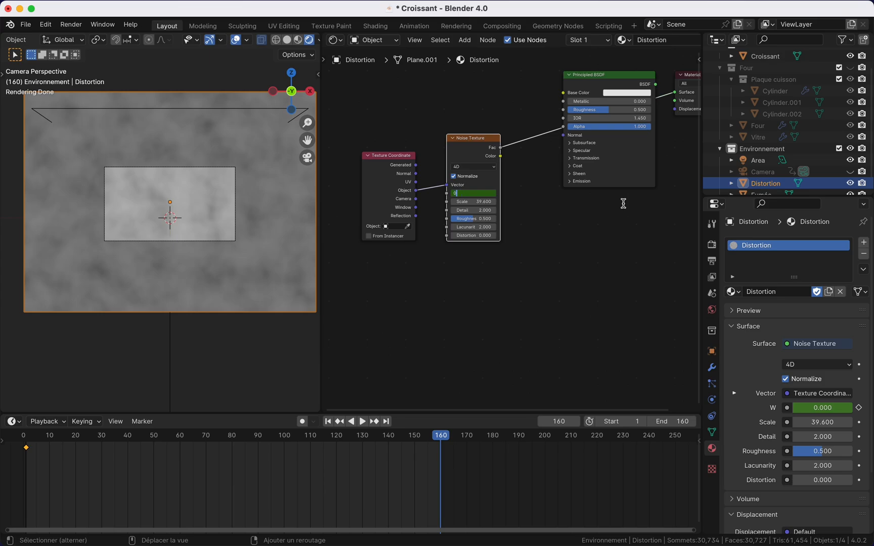
pyautogui.write('0.05')
pyautogui.press('Return')
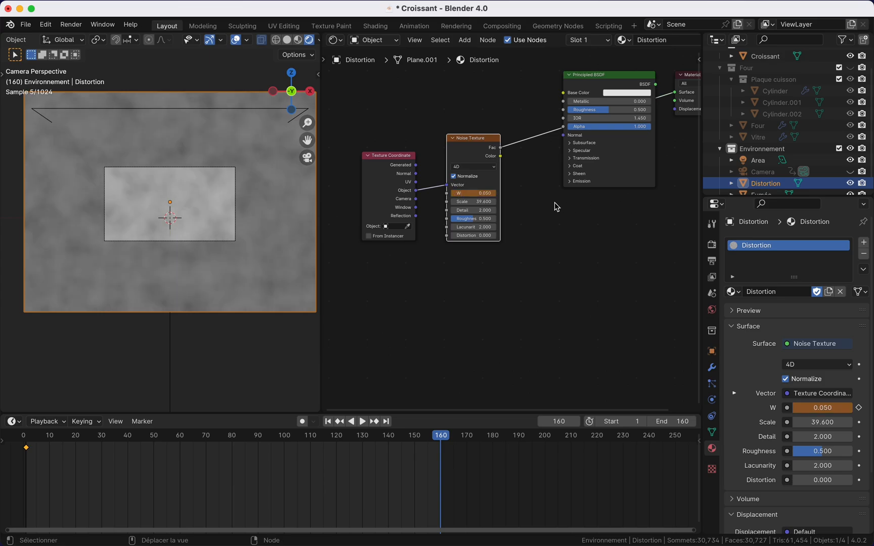
pyautogui.press('i')
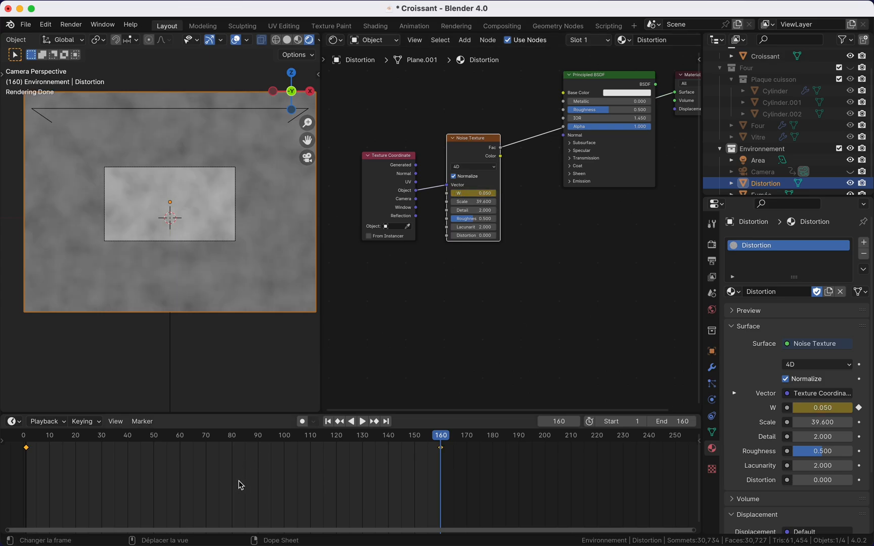
# Step: Set the W keyframes' interpolation to Linear and play back the noise animation
pyautogui.press('t')
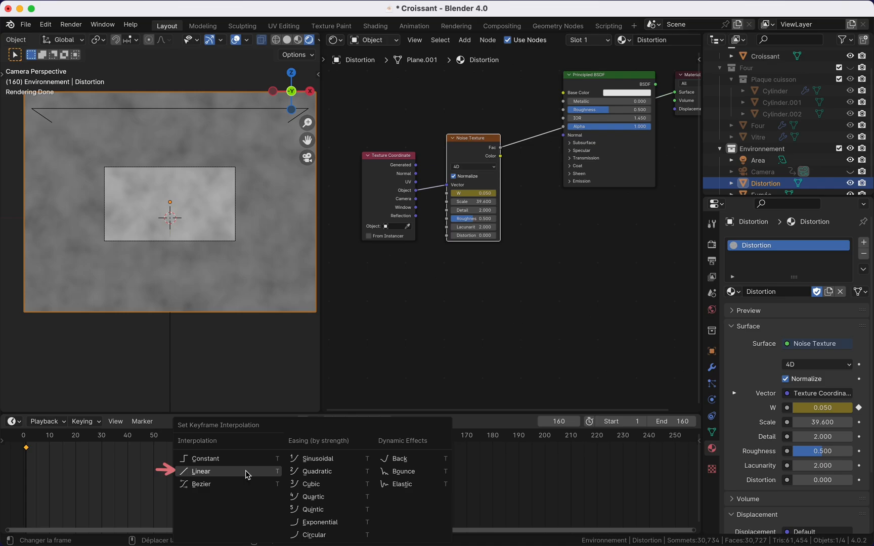
pyautogui.click(247, 474)
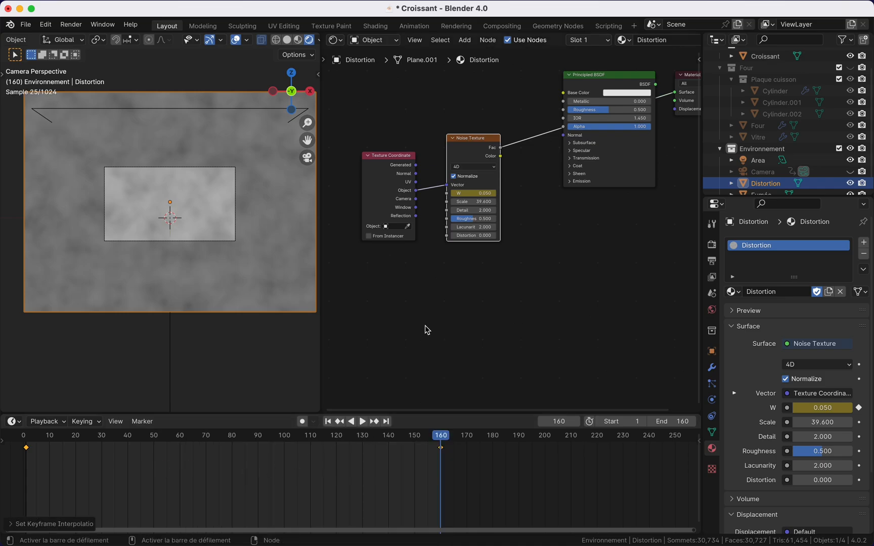
pyautogui.press('space')
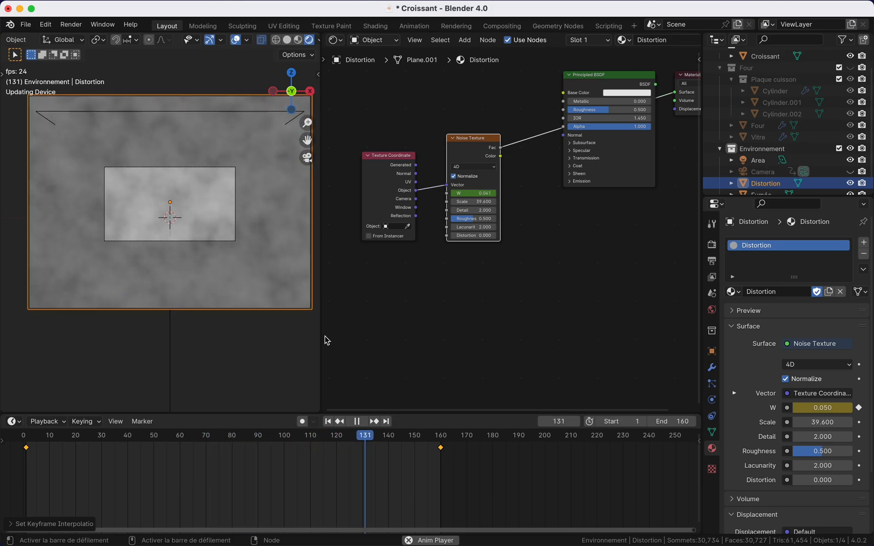
pyautogui.press('space')
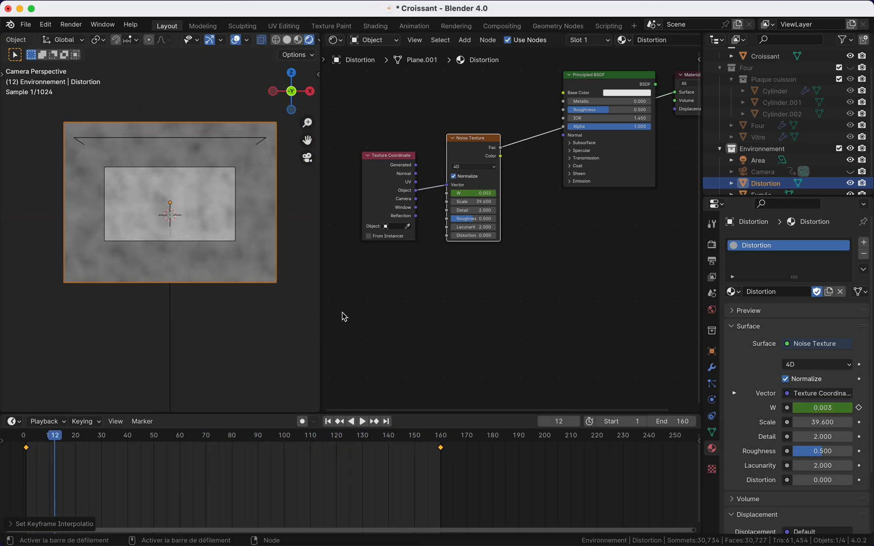
# Step: Reconnect the Principled BSDF to the material's Surface output, with Transmission Weight 1 and Roughness 0
pyautogui.hscroll(2, 475, 266)
pyautogui.scroll(2, 475, 266)
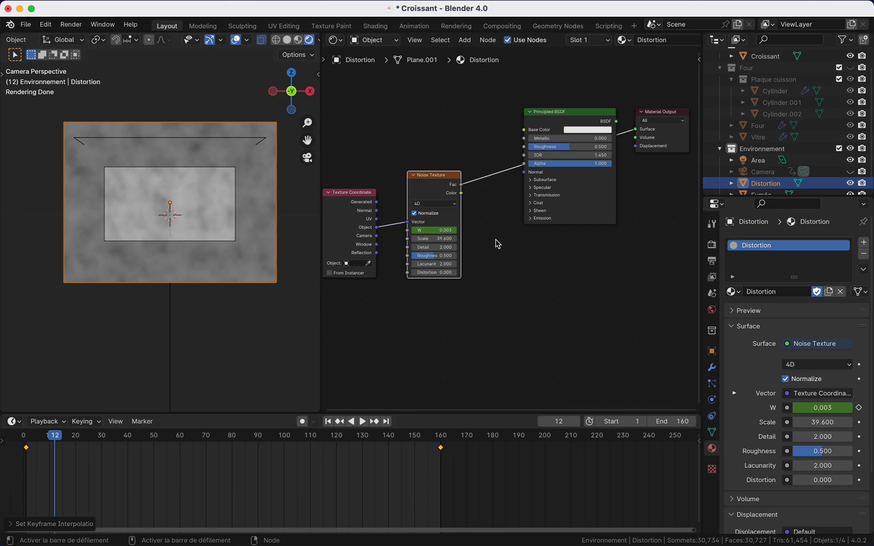
pyautogui.scroll(1, 819, 112)
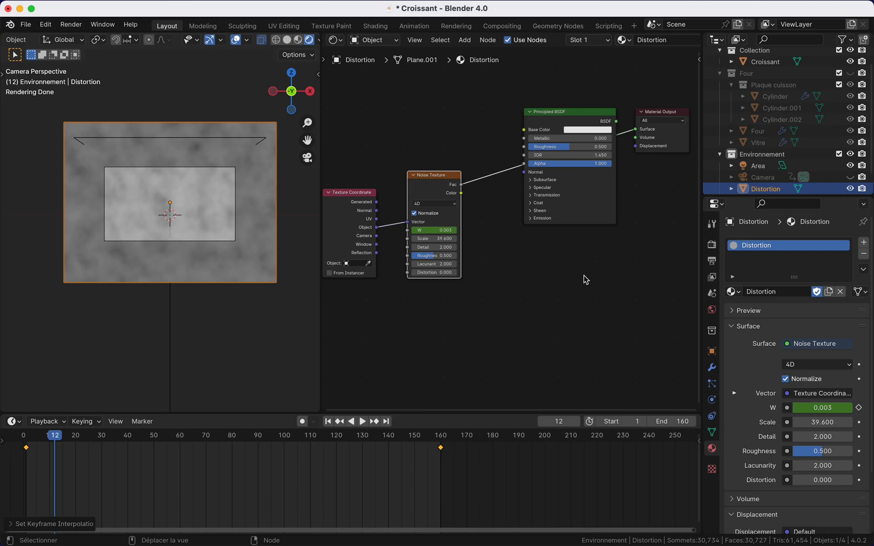
pyautogui.keyDown('ctrl'); pyautogui.keyDown('shift'); pyautogui.click(587, 123); pyautogui.keyUp('shift'); pyautogui.keyUp('ctrl')
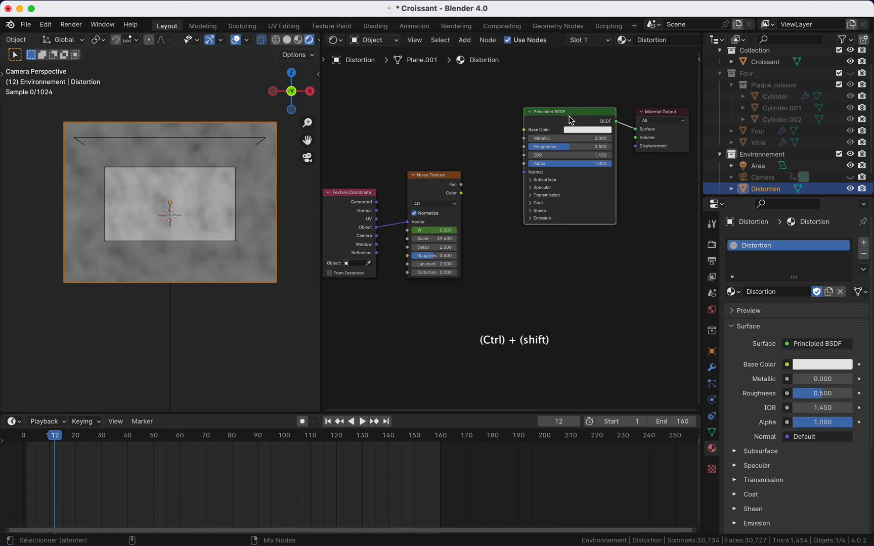
pyautogui.click(558, 195)
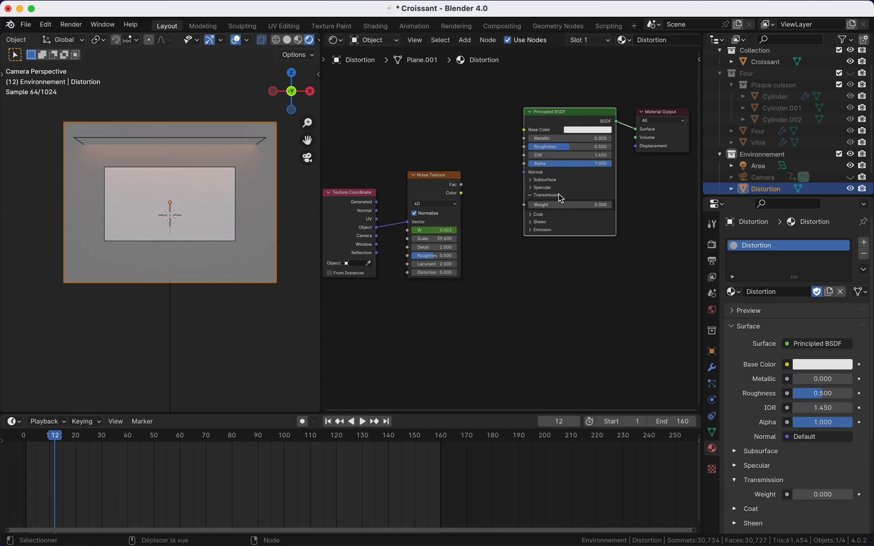
pyautogui.moveTo(559, 204); pyautogui.dragTo(611, 205)
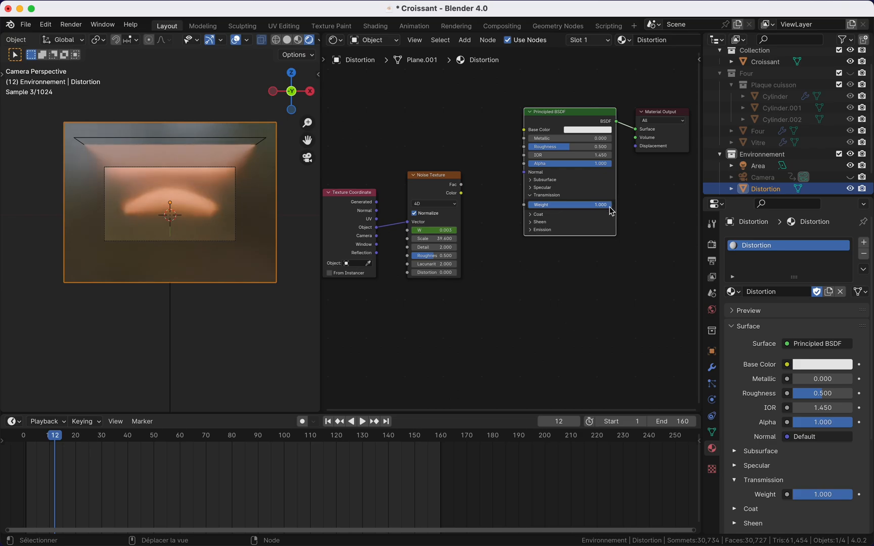
pyautogui.moveTo(567, 147); pyautogui.dragTo(529, 147)
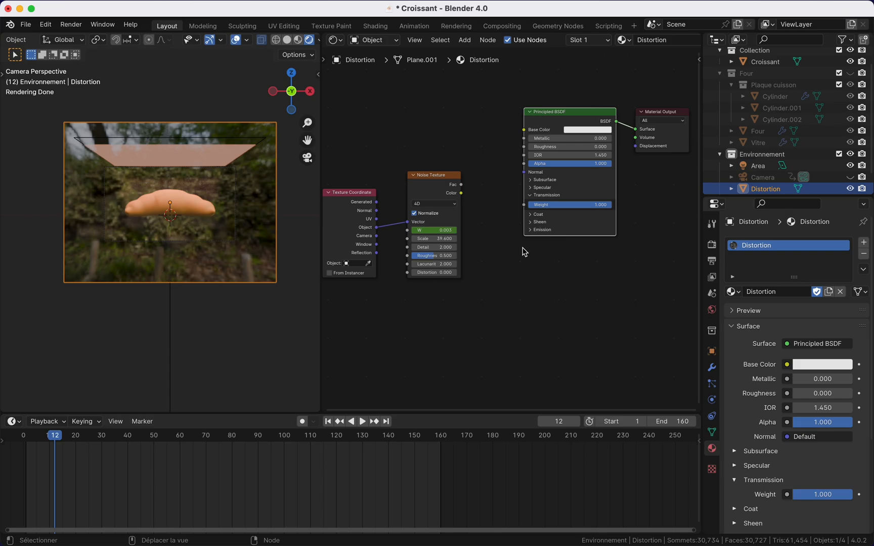
# Step: Add a Bump node between the Noise Texture and the Principled BSDF, connecting its Normal output to the shader's Normal input
pyautogui.scroll(-3, 491, 253)
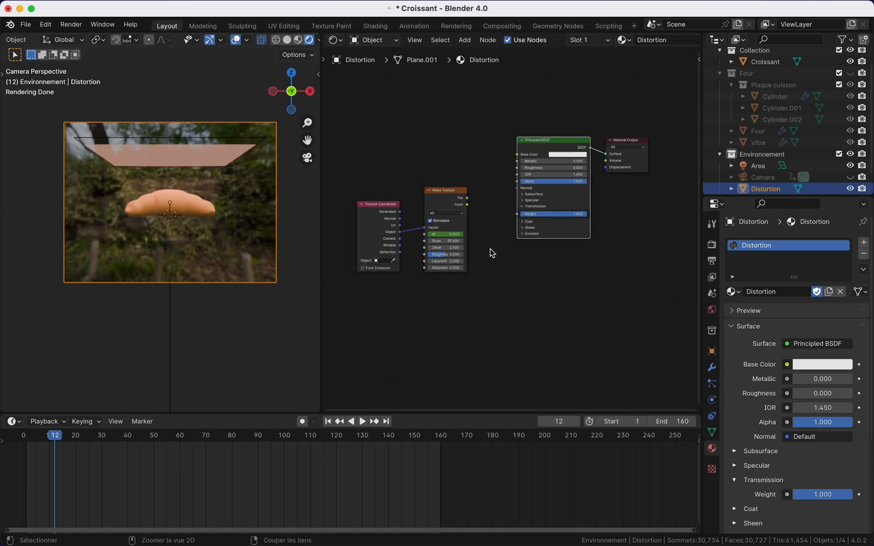
pyautogui.moveTo(355, 291); pyautogui.dragTo(416, 177)
pyautogui.click(456, 220)
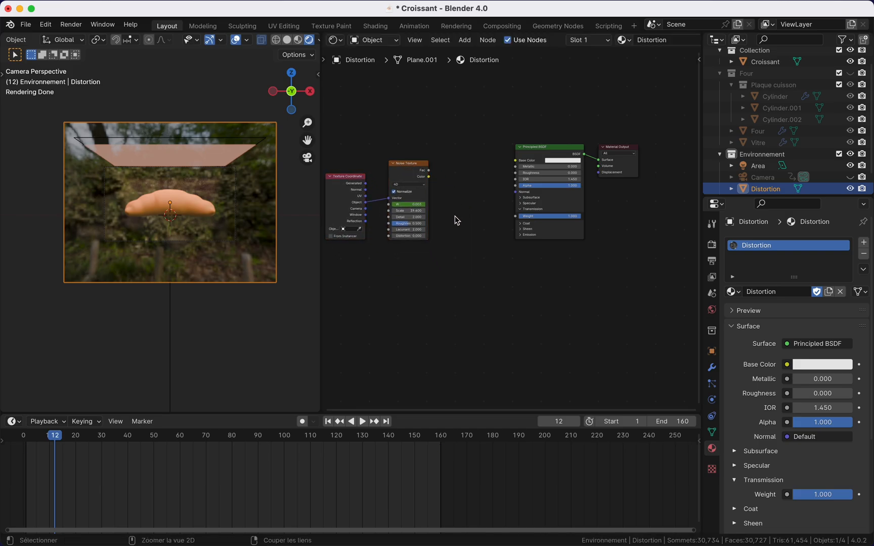
pyautogui.scroll(1, 457, 221)
pyautogui.press('shift')
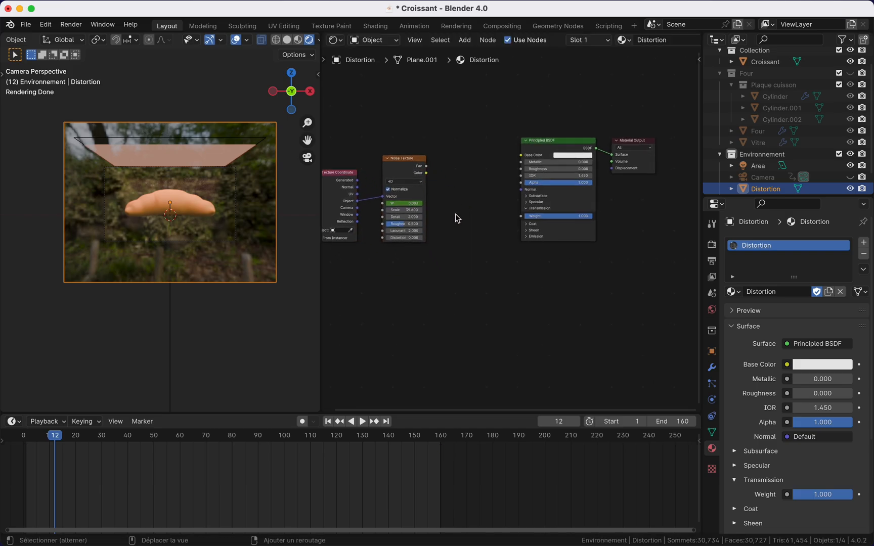
pyautogui.hotkey('shift', 'a')
pyautogui.moveTo(449, 288)
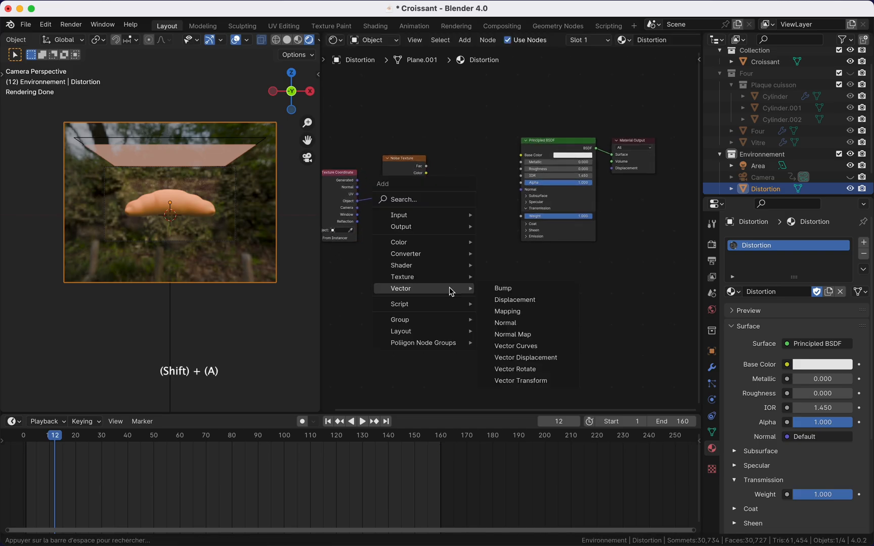
pyautogui.click(503, 289)
pyautogui.click(458, 187)
pyautogui.moveTo(498, 195); pyautogui.dragTo(521, 189)
pyautogui.scroll(2, 455, 191)
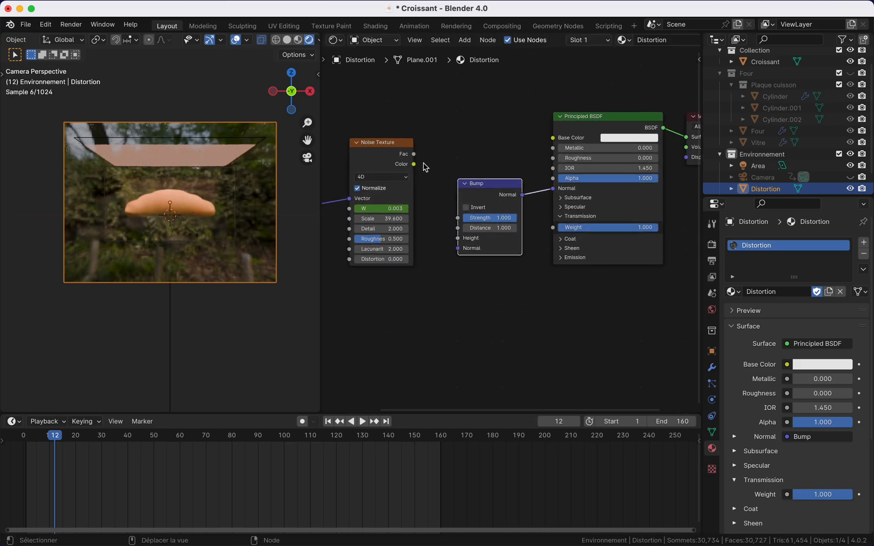
# Step: Connect the Noise Texture's Fac output to the Bump node's Height input and play the animation to preview the distortion
pyautogui.moveTo(415, 154); pyautogui.dragTo(460, 241)
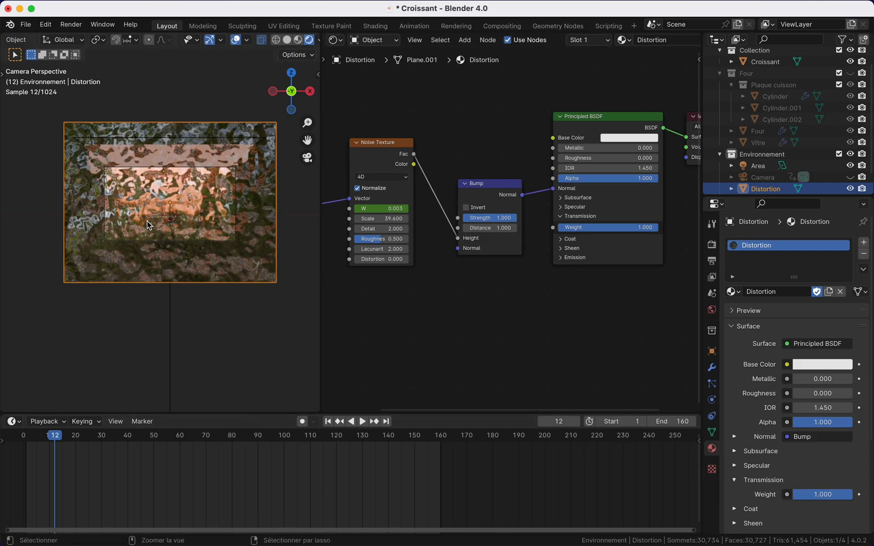
pyautogui.scroll(-2, 147, 220)
pyautogui.scroll(4, 147, 220)
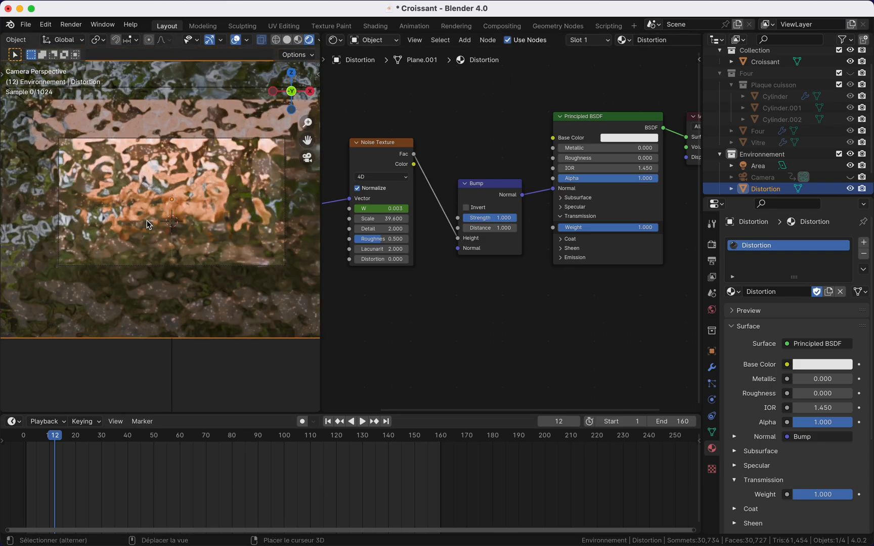
pyautogui.press('space')
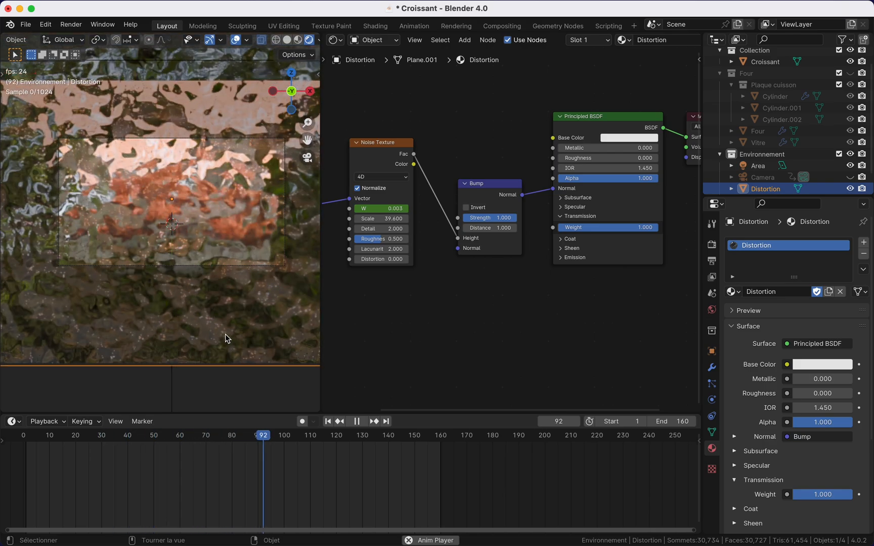
pyautogui.press('space')
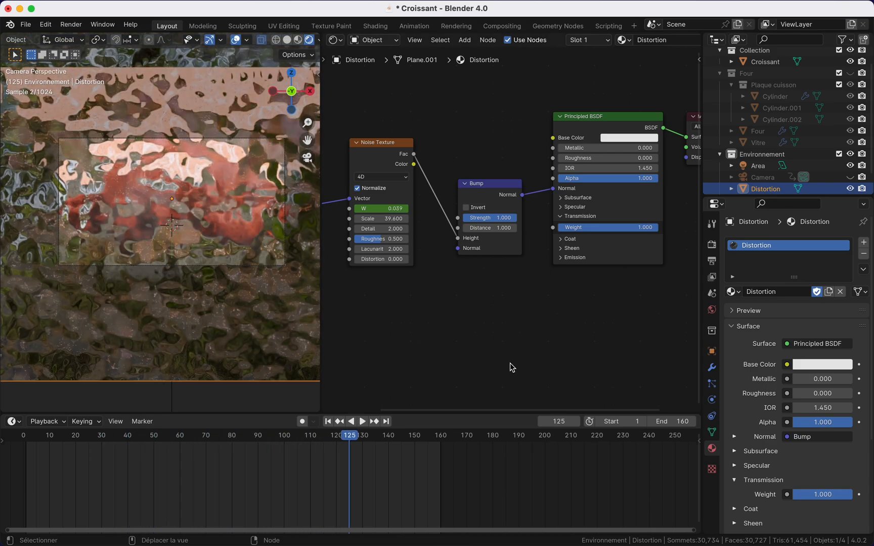
# Step: Set the Bump node's Distance to 0.003 and Strength to 0.1, and play back the softened distortion
pyautogui.click(511, 227)
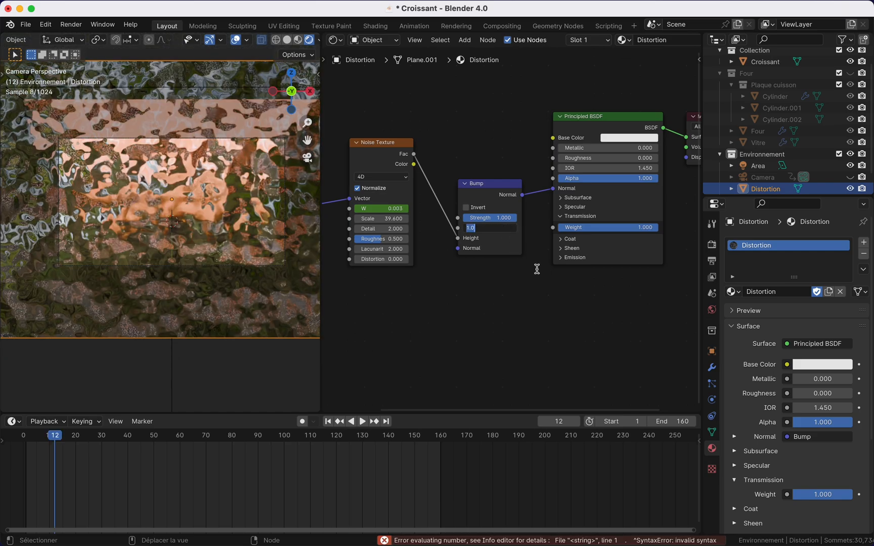
pyautogui.write('.003')
pyautogui.press('Return')
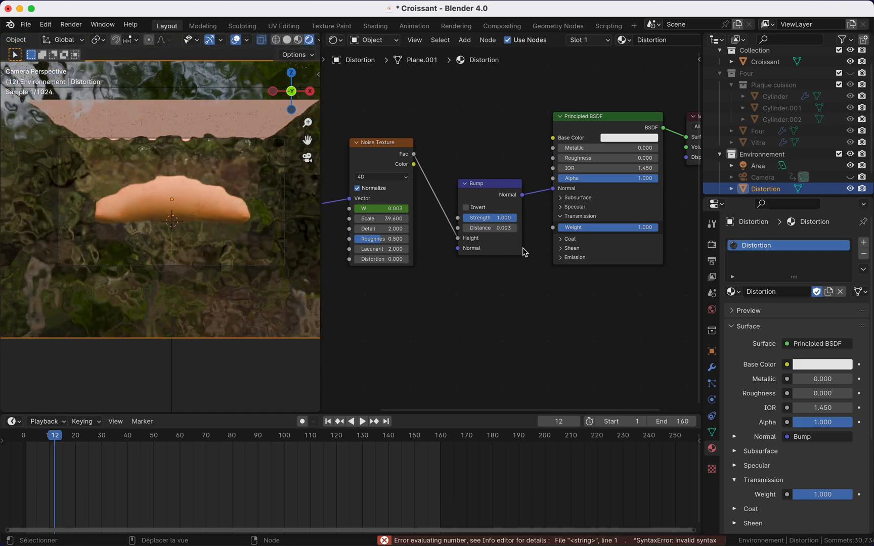
pyautogui.moveTo(510, 218); pyautogui.dragTo(469, 218)
pyautogui.press('space')
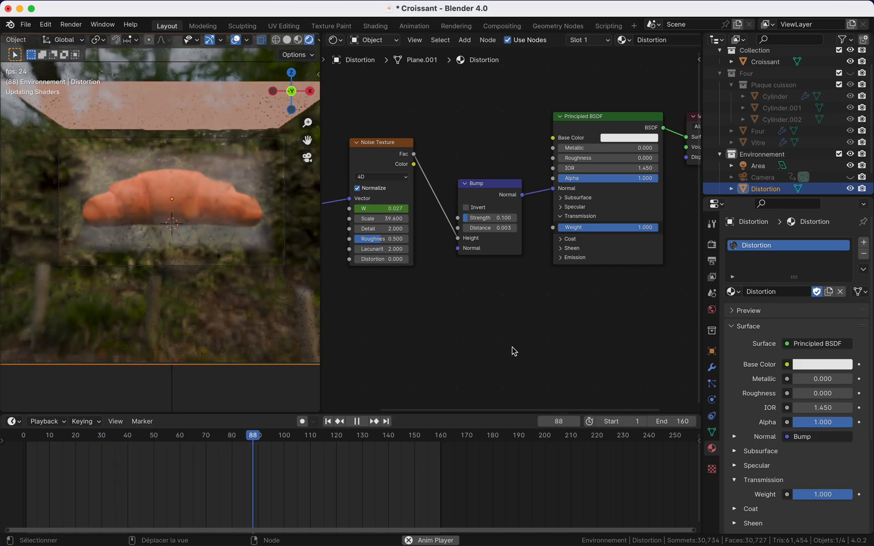
pyautogui.press('space')
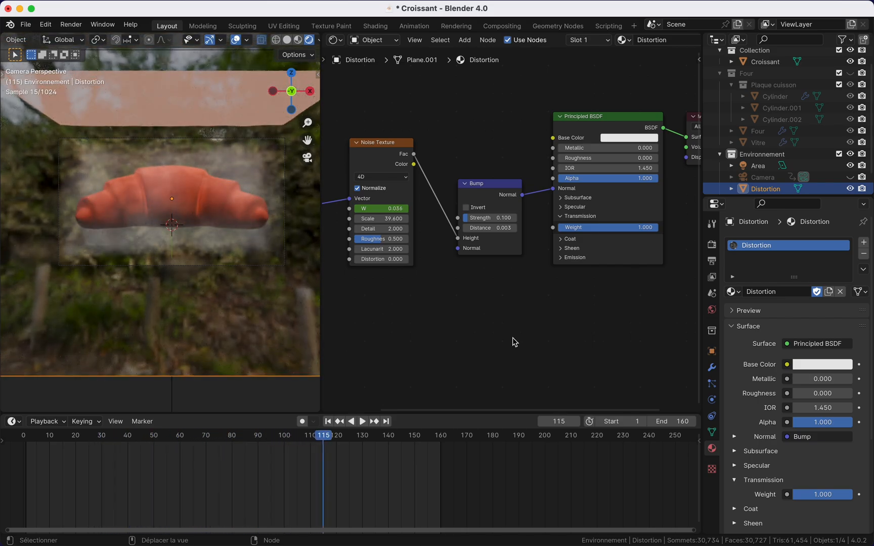
pyautogui.press('space')
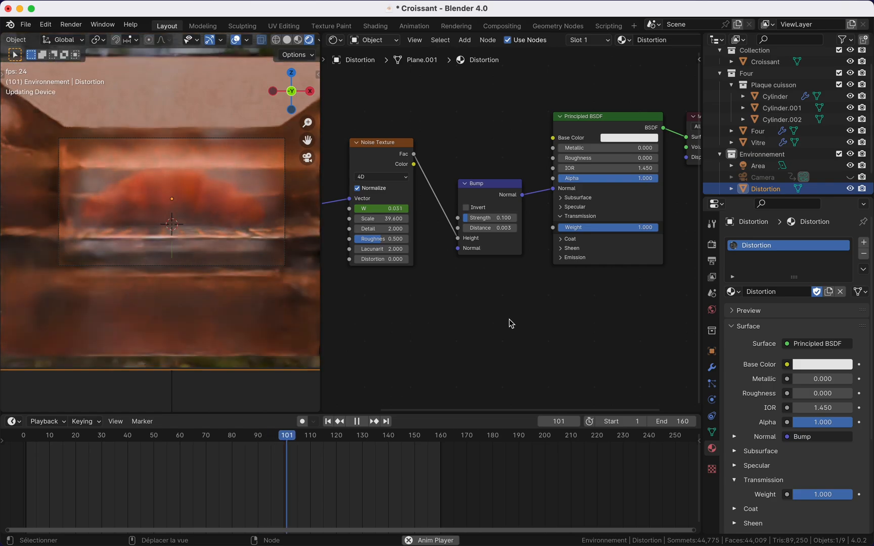
pyautogui.press('space')
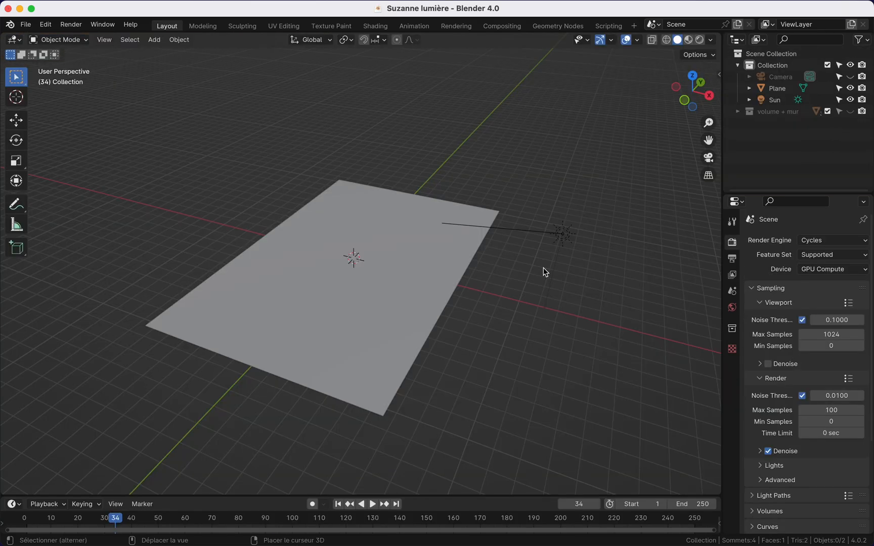
# Step: In the Suzanne lumière file, add a cube and raise it vertically above the plane
pyautogui.hotkey('shift', 'a')
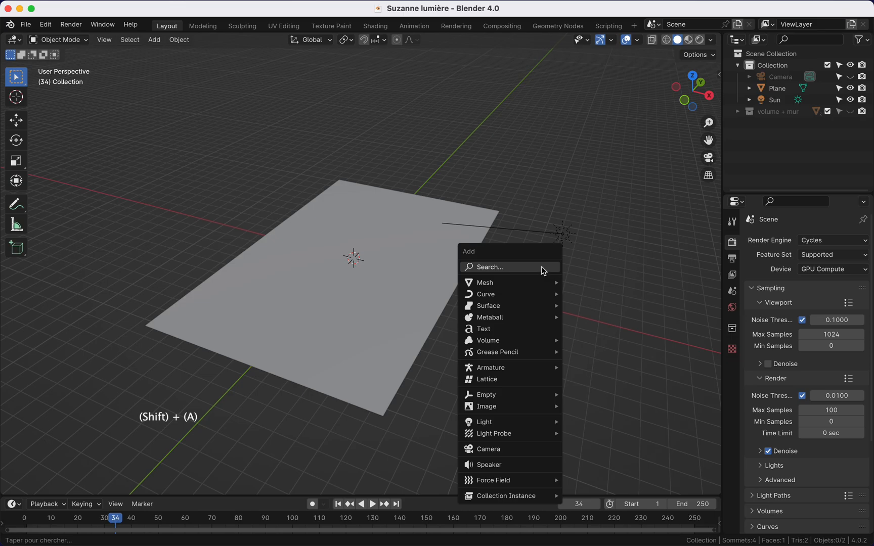
pyautogui.moveTo(544, 282)
pyautogui.click(586, 295)
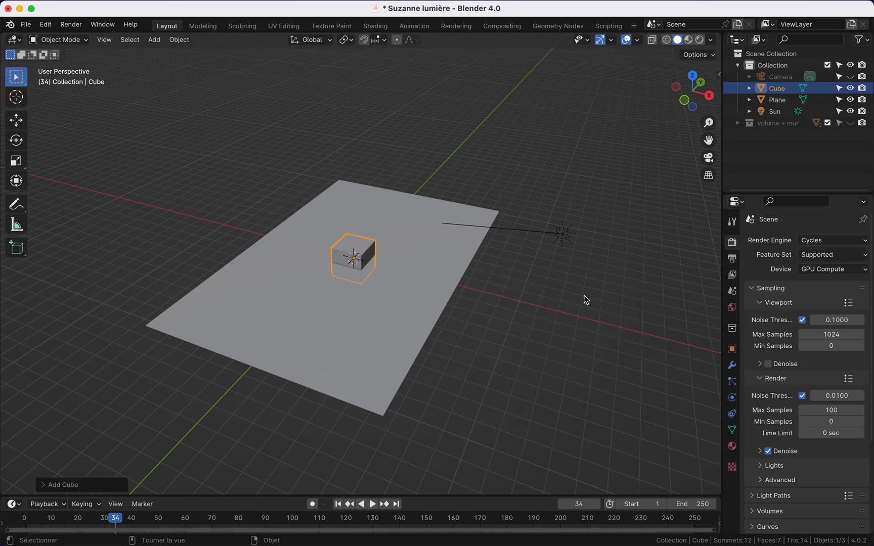
pyautogui.press('g')
pyautogui.press('z')
# Step: Add a Principled Volume shader to the cube's material and connect it to the Material Output's Volume input
pyautogui.hotkey('shift', 'a')
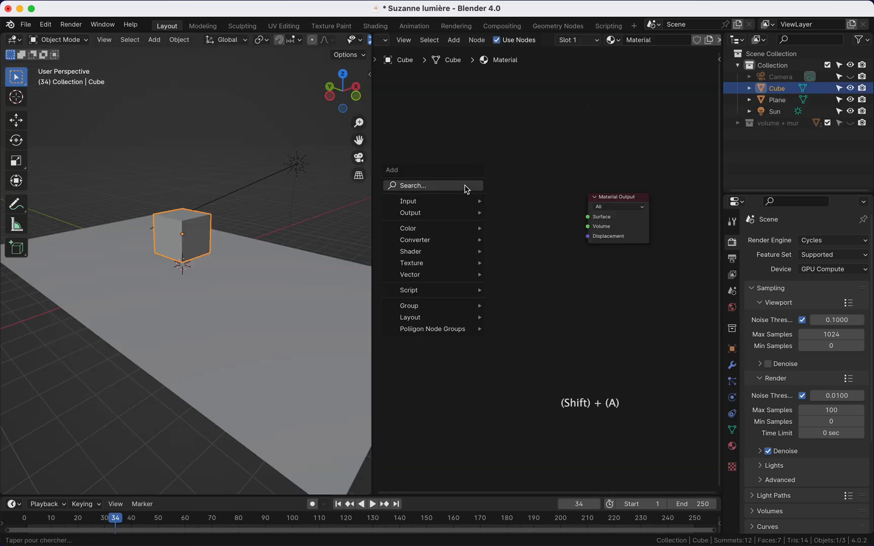
pyautogui.moveTo(449, 255)
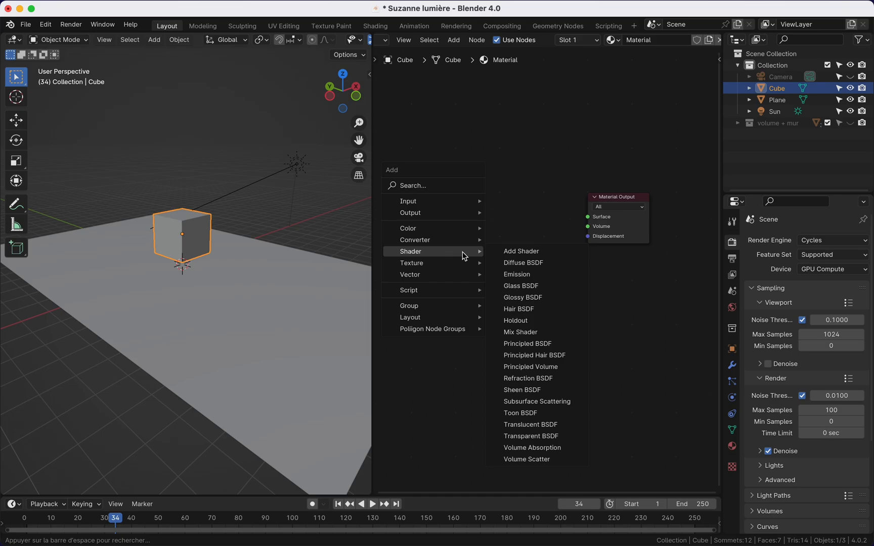
pyautogui.click(531, 367)
pyautogui.moveTo(540, 185); pyautogui.dragTo(588, 226)
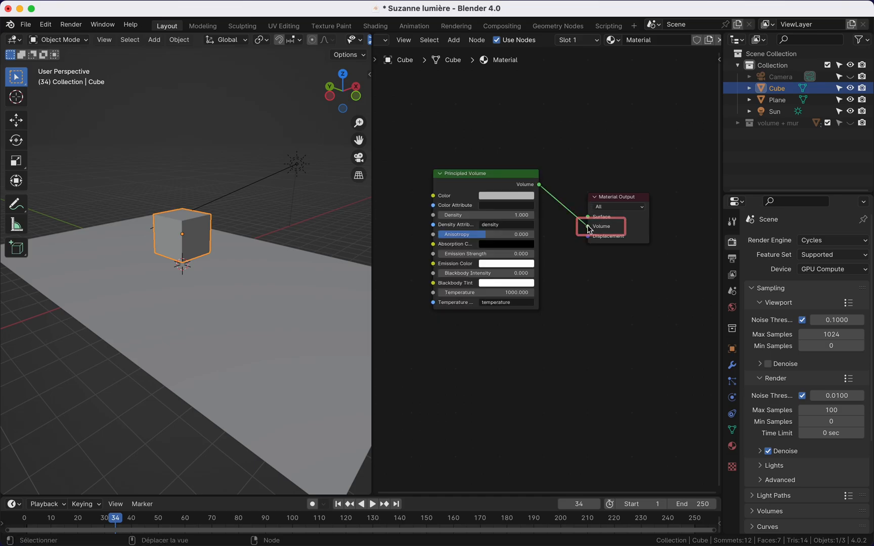
# Step: Tint the Principled Volume's Color pinkish red with Hue 0.975 and Saturation 0.681, and adjust its Density
pyautogui.click(521, 196)
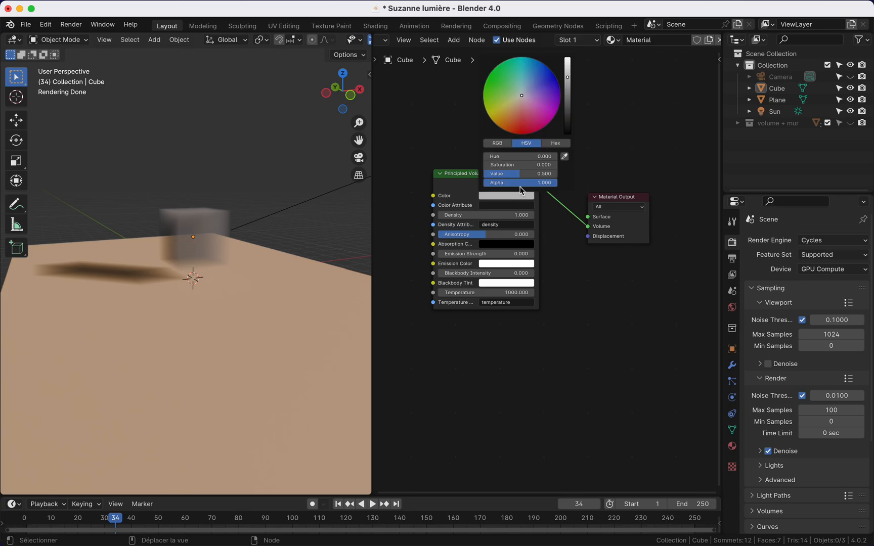
pyautogui.moveTo(515, 99)
pyautogui.mouseDown()
pyautogui.moveTo(509, 85)
pyautogui.moveTo(525, 115)
pyautogui.mouseUp()
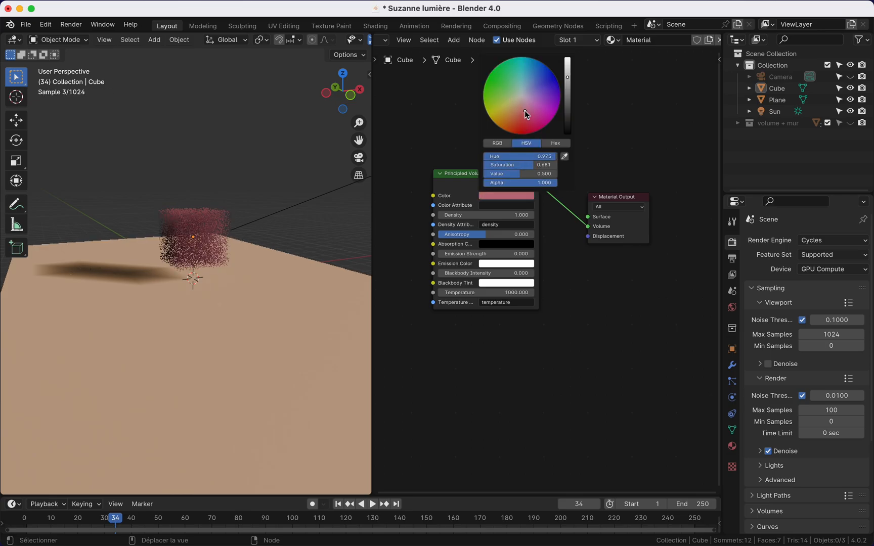
pyautogui.moveTo(490, 214)
pyautogui.mouseDown()
pyautogui.moveTo(506, 214)
pyautogui.moveTo(492, 214)
pyautogui.moveTo(504, 215)
pyautogui.moveTo(491, 226)
pyautogui.mouseUp()
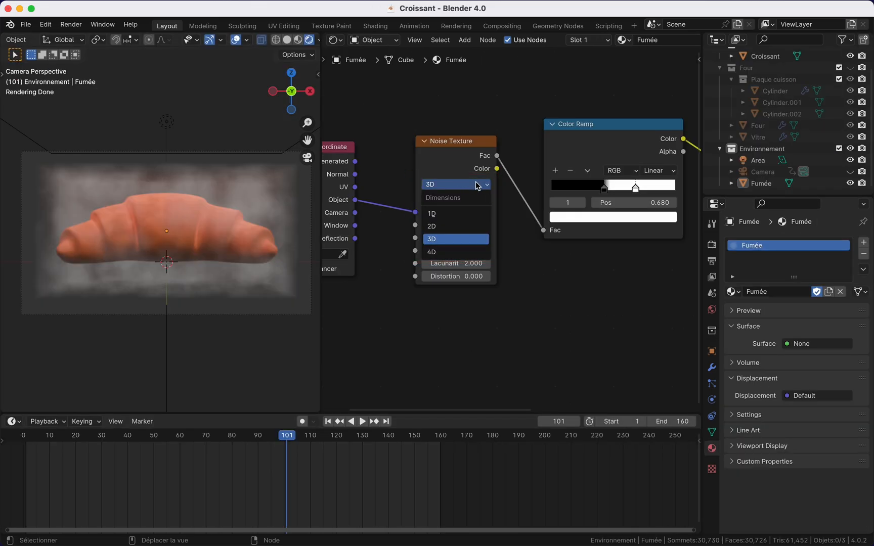
# Step: In the Croissant file, switch the Fumée material's Noise Texture to 4D and set its W to 0.3
pyautogui.click(473, 253)
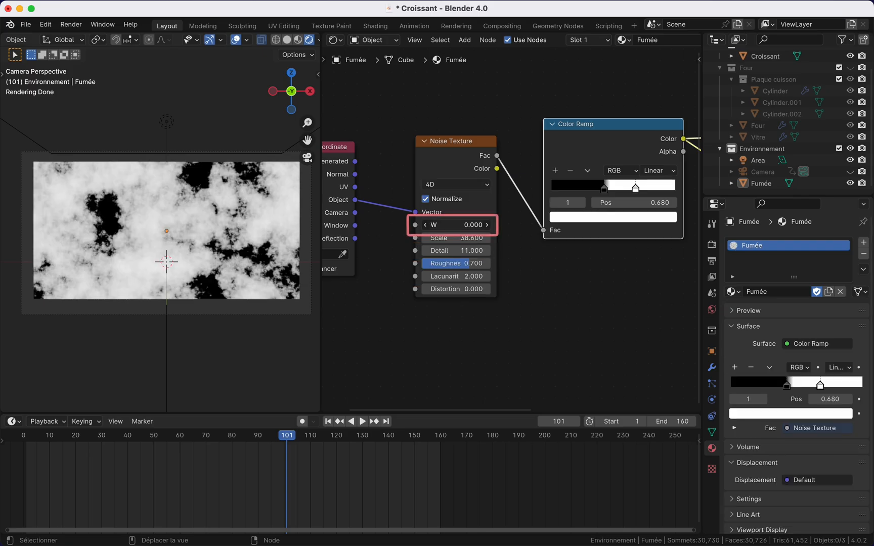
pyautogui.keyDown('shift'); pyautogui.moveTo(455, 224); pyautogui.dragTo(485, 224); pyautogui.keyUp('shift')
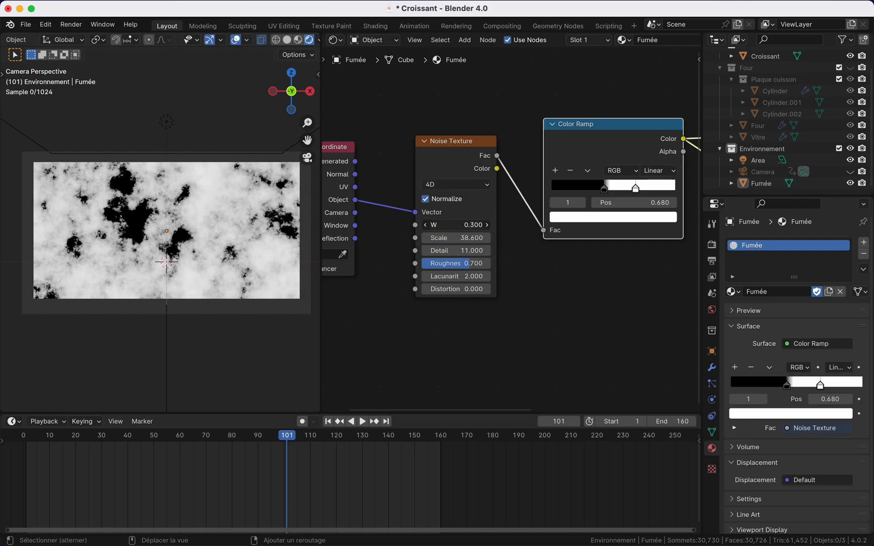